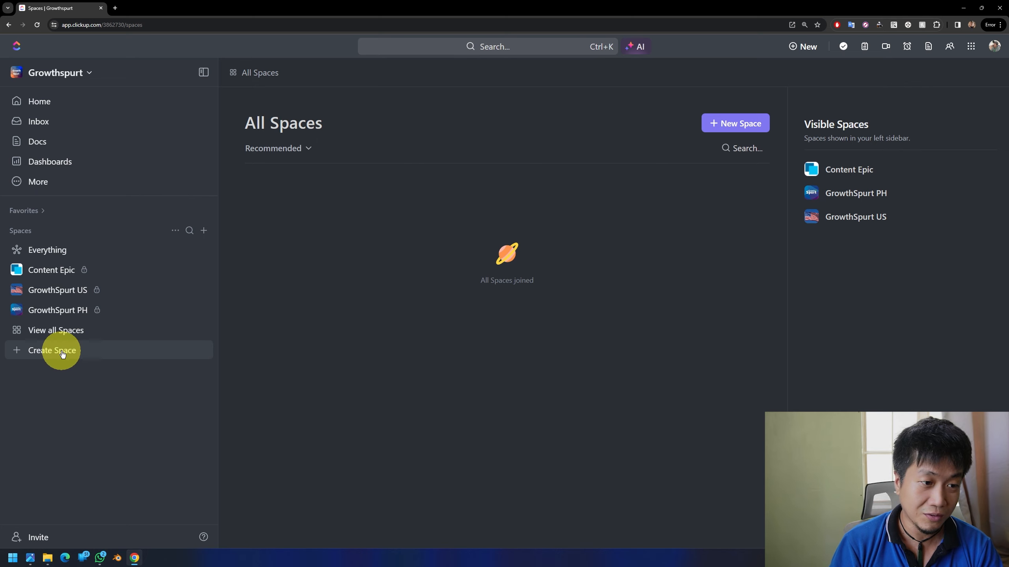
# Begin a new Space named University and leave its description empty.
pyautogui.click(62, 354)
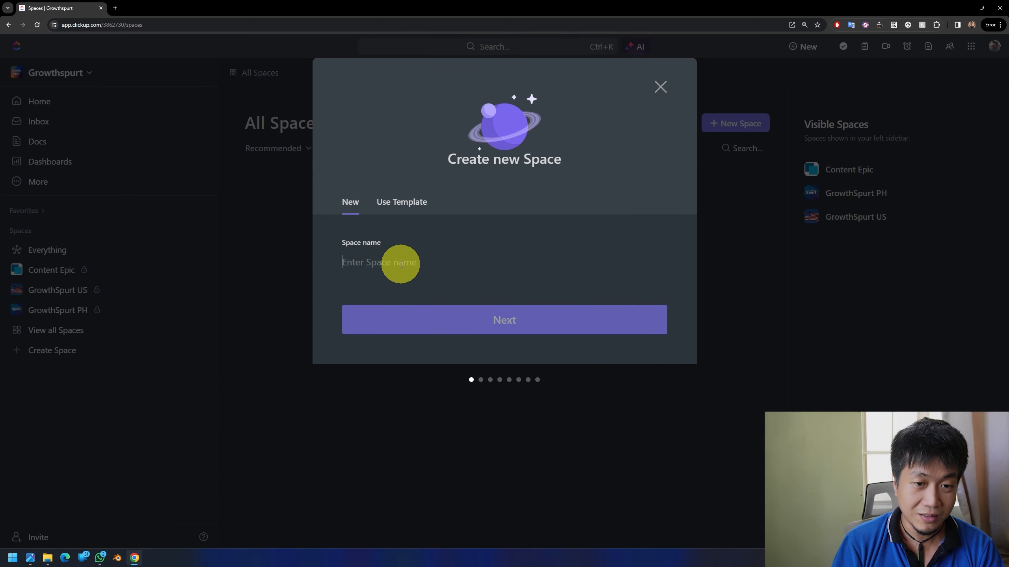
pyautogui.write('University')
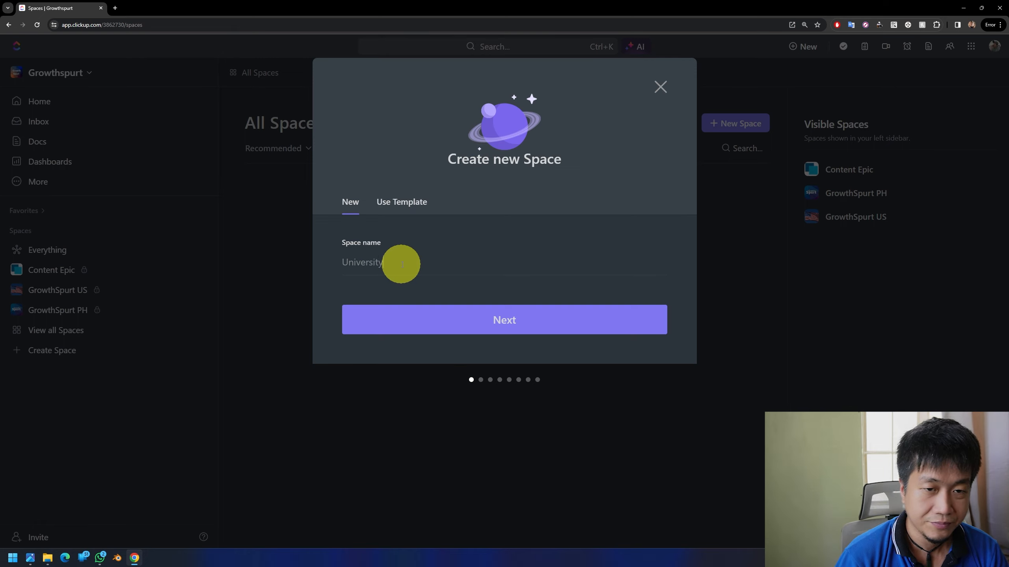
pyautogui.click(441, 312)
pyautogui.click(482, 219)
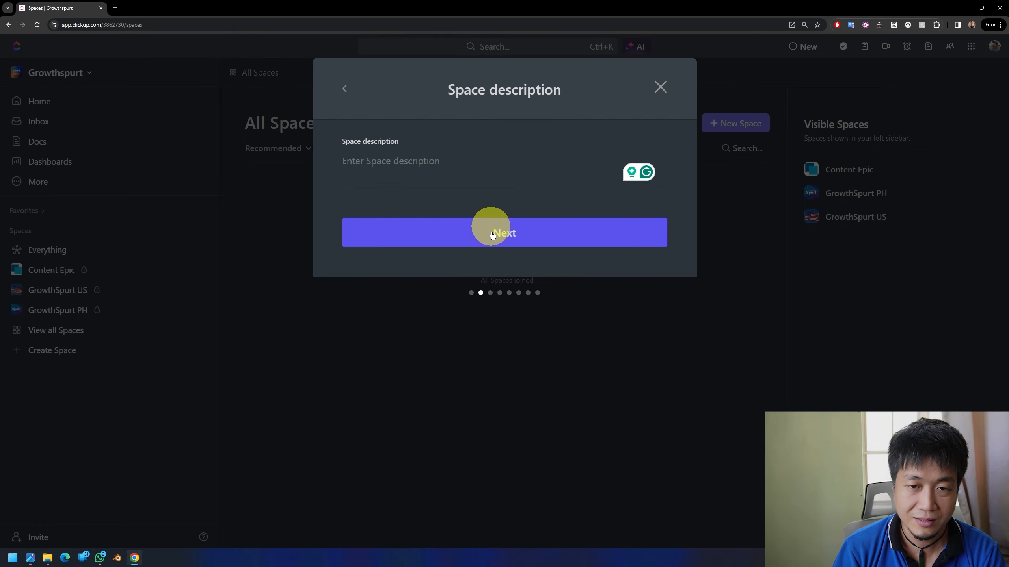
# Give the University Space a red color and the columned bank-building avatar.
pyautogui.click(589, 169)
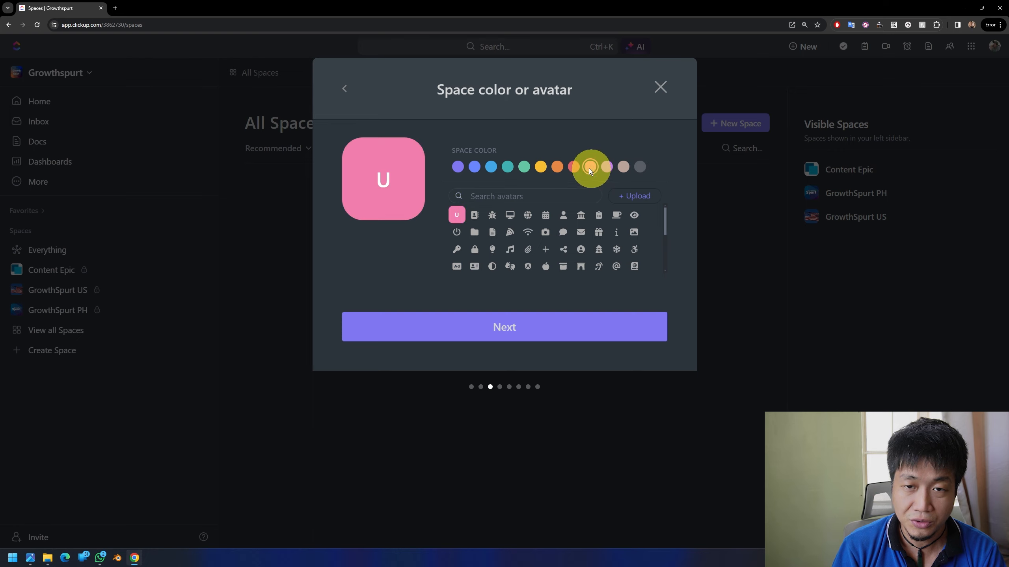
pyautogui.click(570, 168)
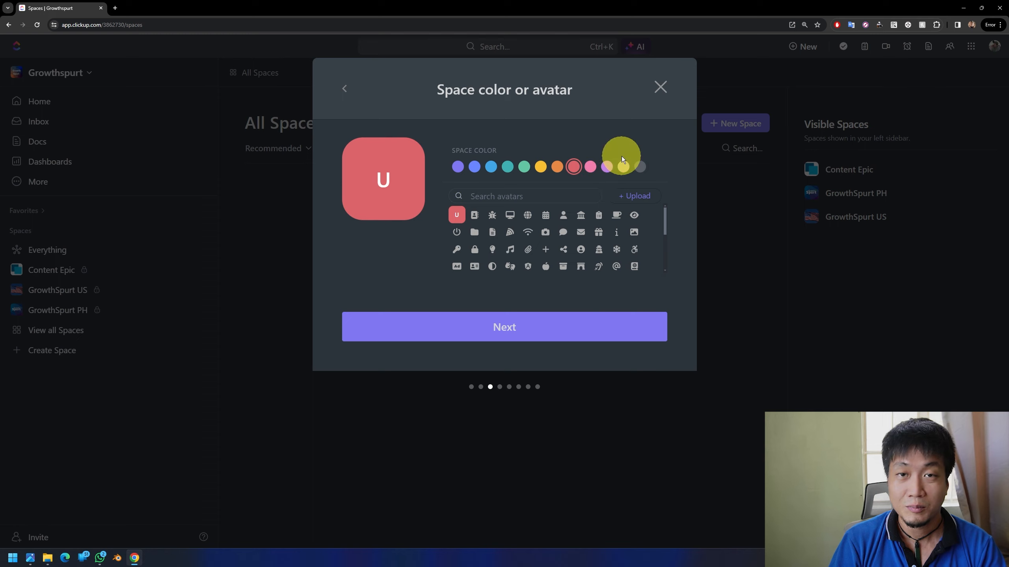
pyautogui.click(580, 216)
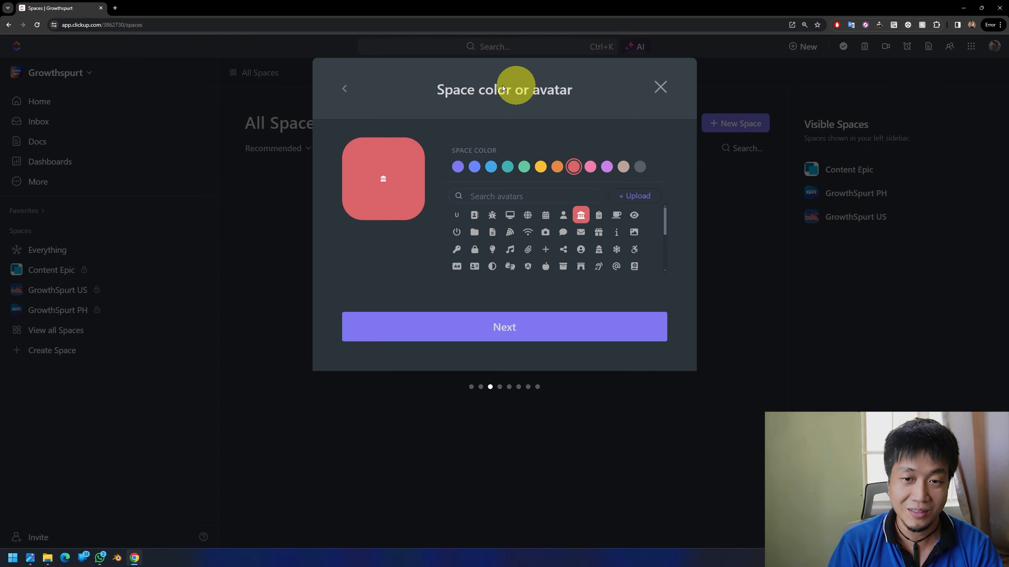
pyautogui.click(540, 325)
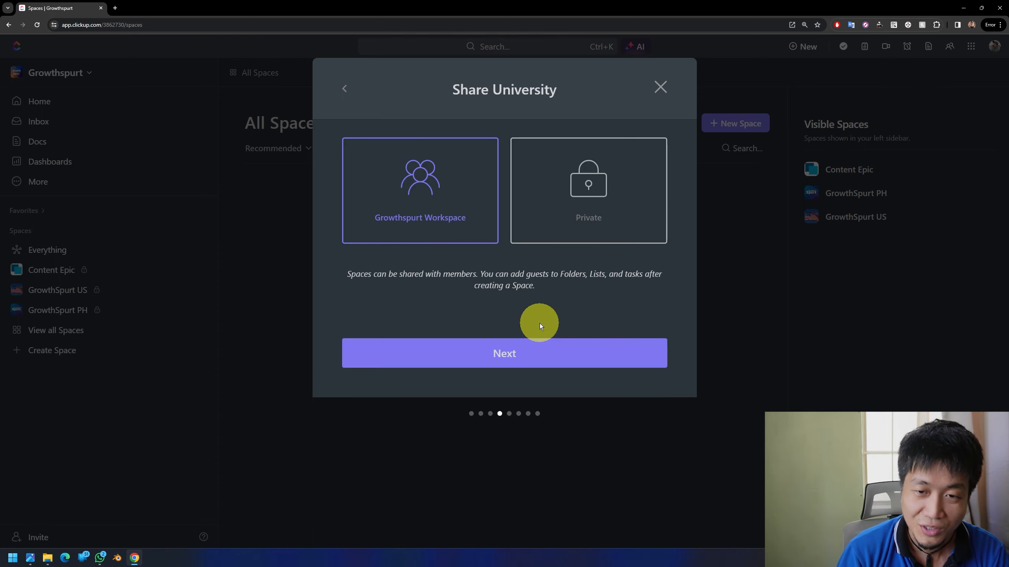
# Make the University Space private and keep the Custom status template with To Do and Complete.
pyautogui.click(567, 209)
pyautogui.click(546, 355)
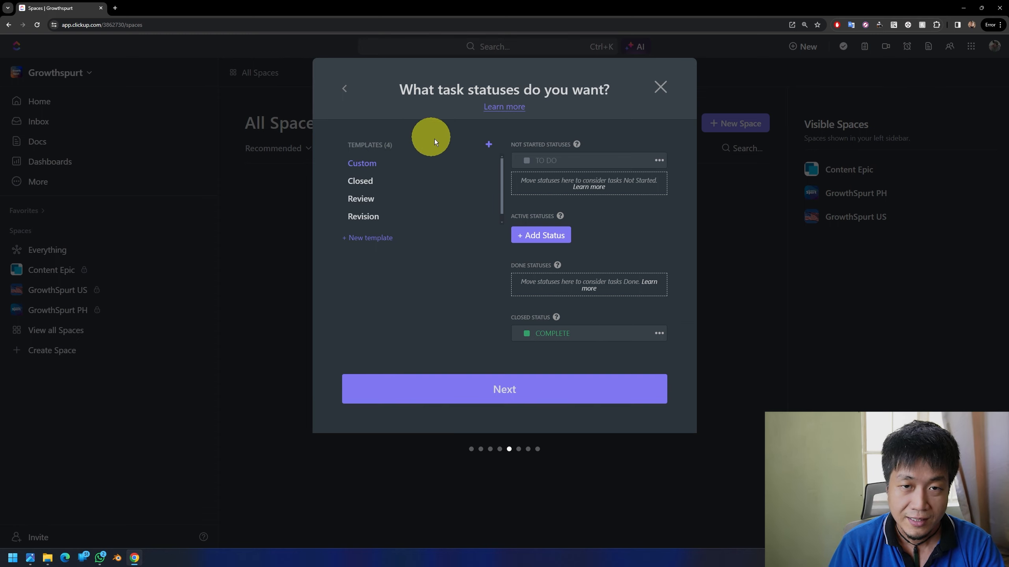
pyautogui.click(514, 390)
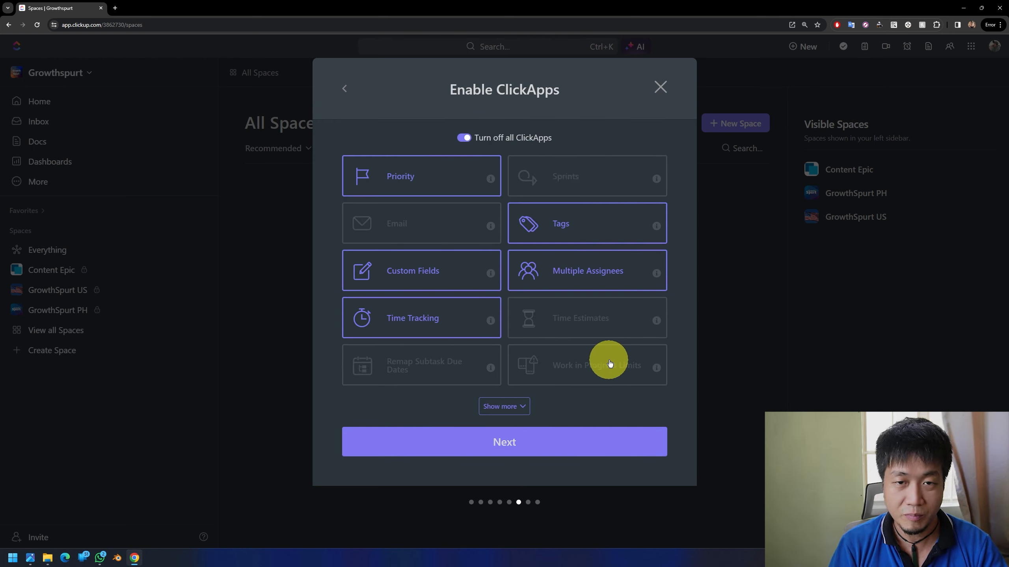
# Keep the preselected ClickApps, leave List as the only required view, and create the University Space.
pyautogui.click(510, 407)
pyautogui.scroll(3, 575, 376)
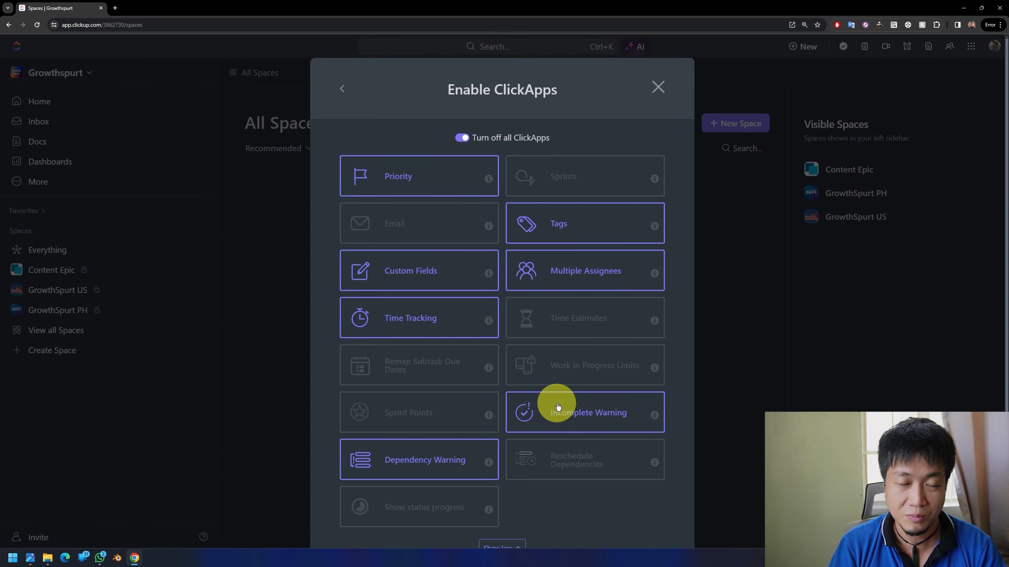
pyautogui.scroll(-3, 554, 413)
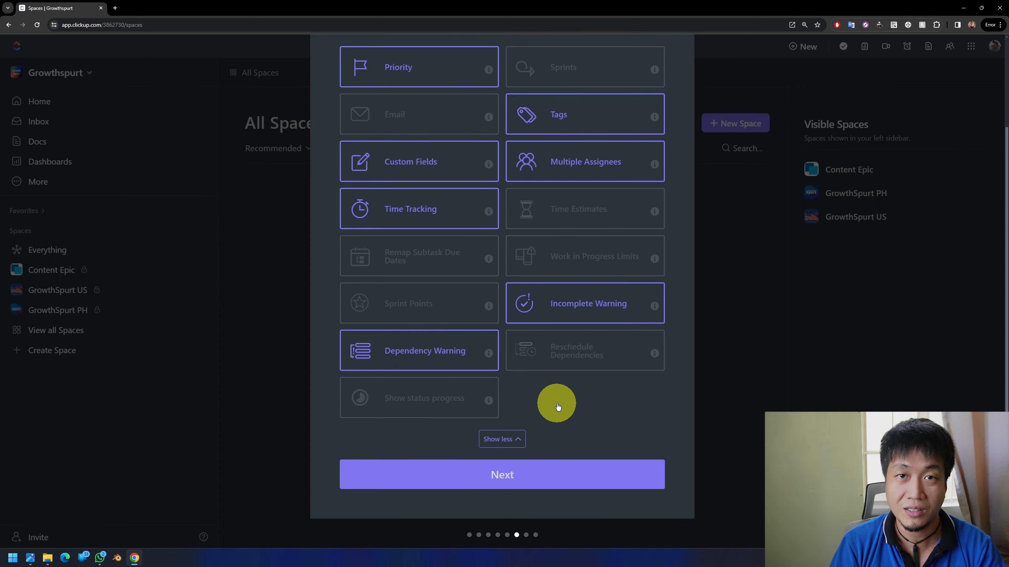
pyautogui.click(501, 473)
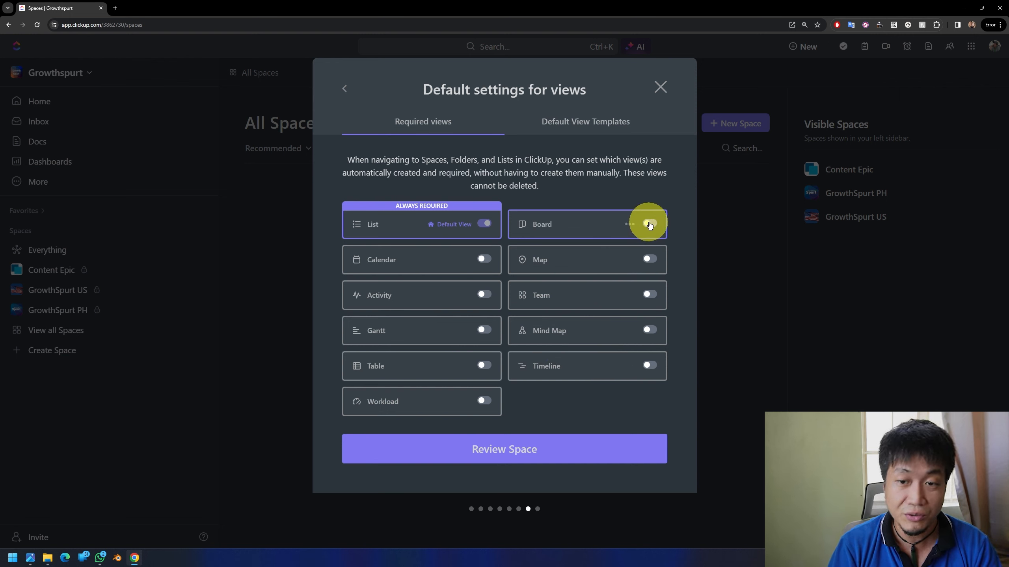
pyautogui.click(520, 448)
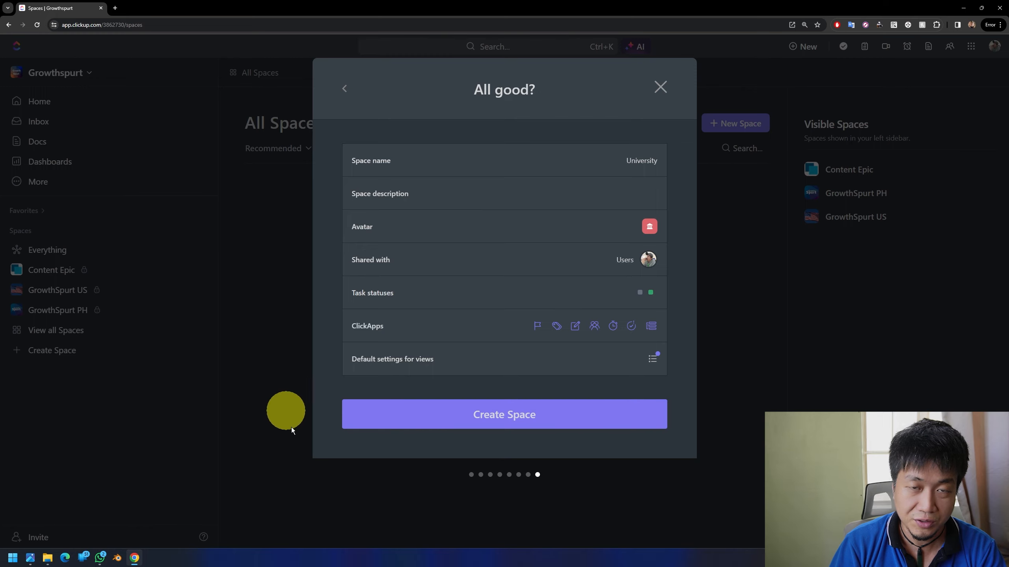
pyautogui.click(527, 421)
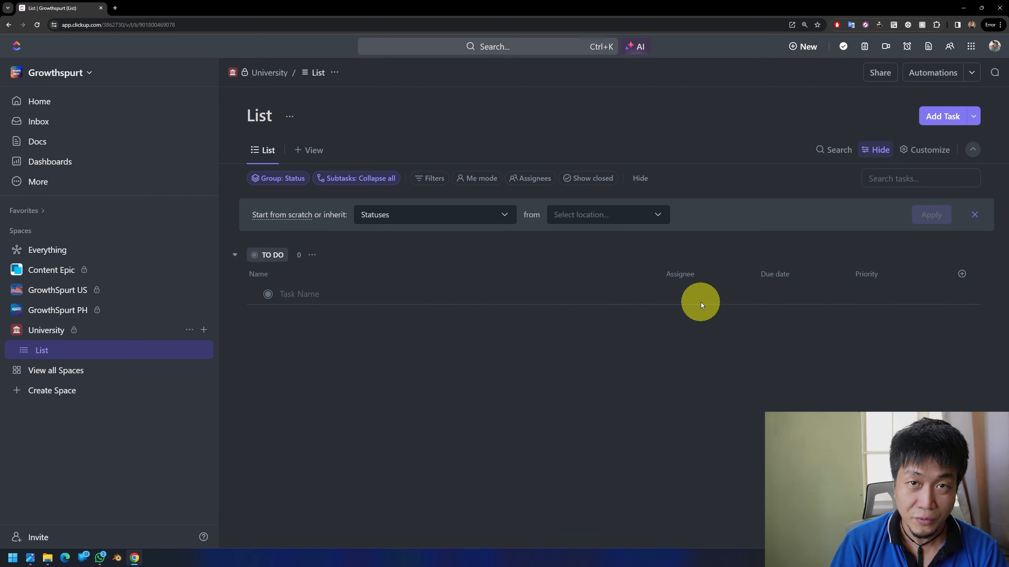
# Dismiss the bar for inheriting statuses and rename the University Space's default list as Class Notes.
pyautogui.click(973, 216)
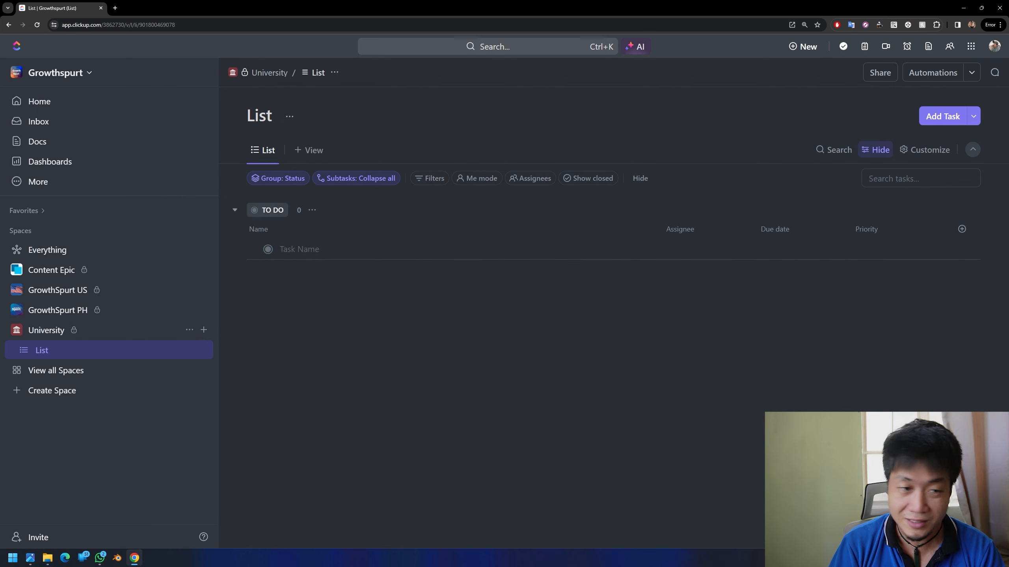
pyautogui.click(201, 349)
pyautogui.click(246, 247)
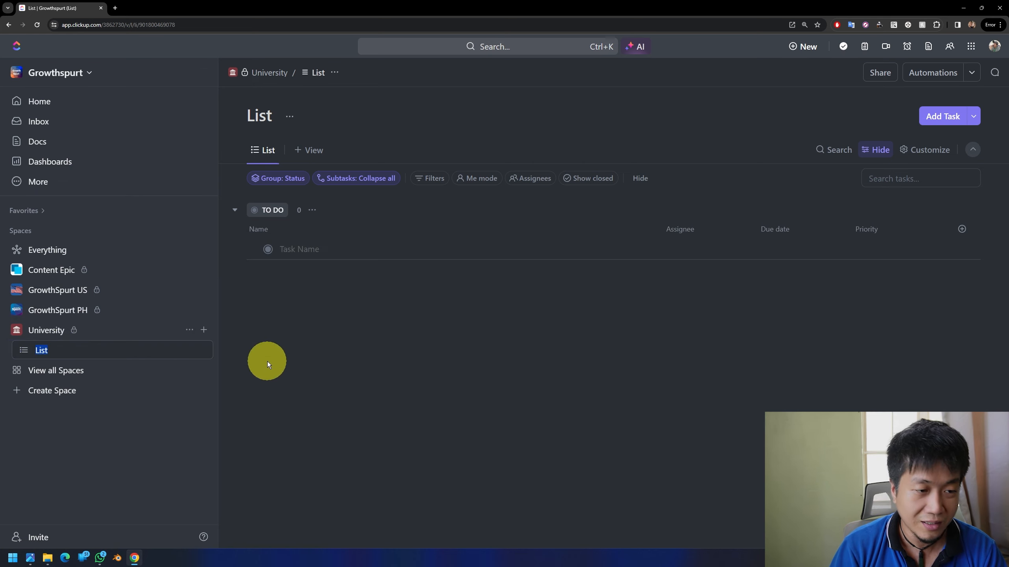
pyautogui.write('Class Notes')
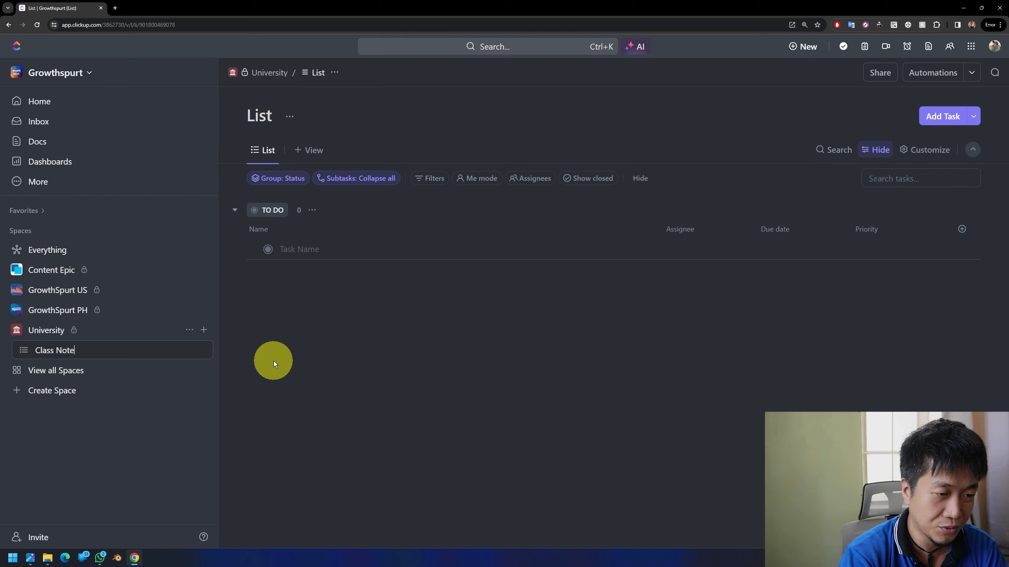
pyautogui.press('Return')
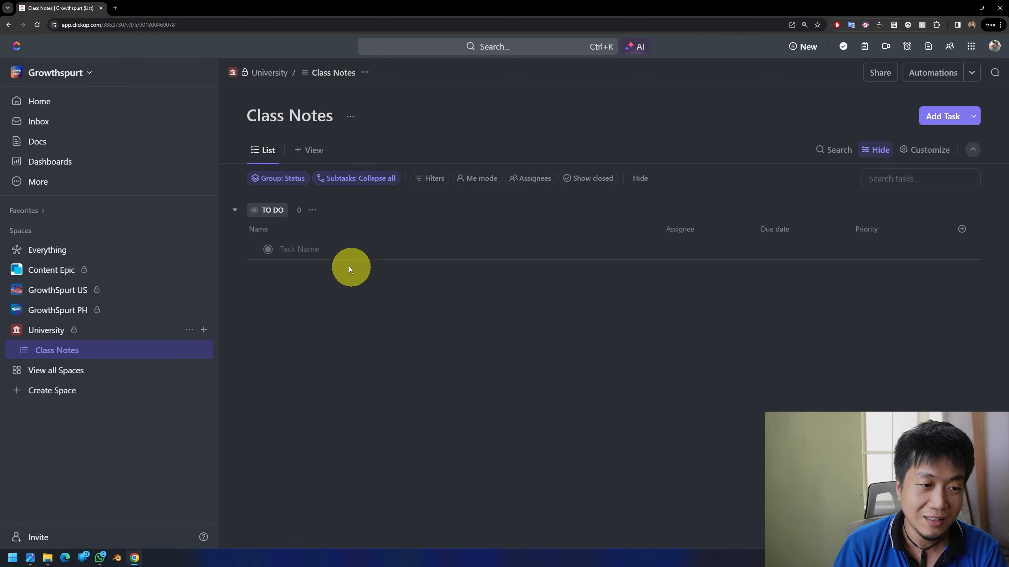
# Narrow the Name column of the Class Notes list and add a task named Introduction to History.
pyautogui.moveTo(653, 226); pyautogui.dragTo(342, 246)
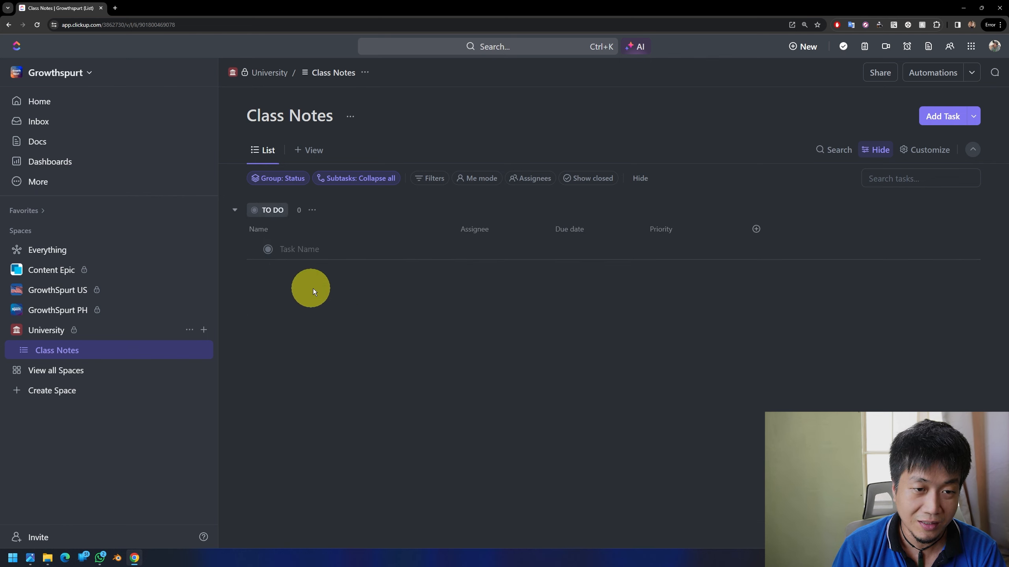
pyautogui.click(328, 250)
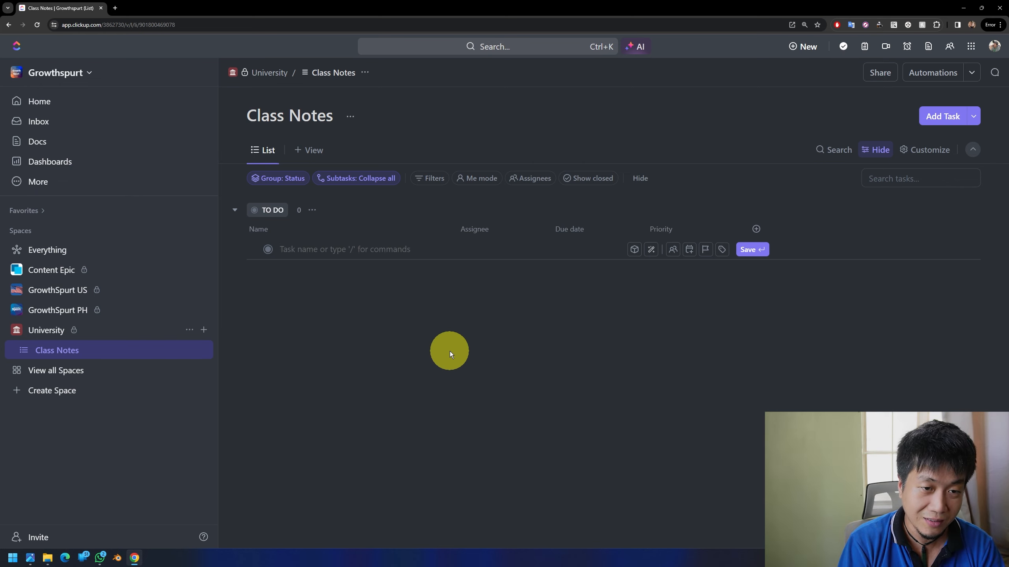
pyautogui.write('His')
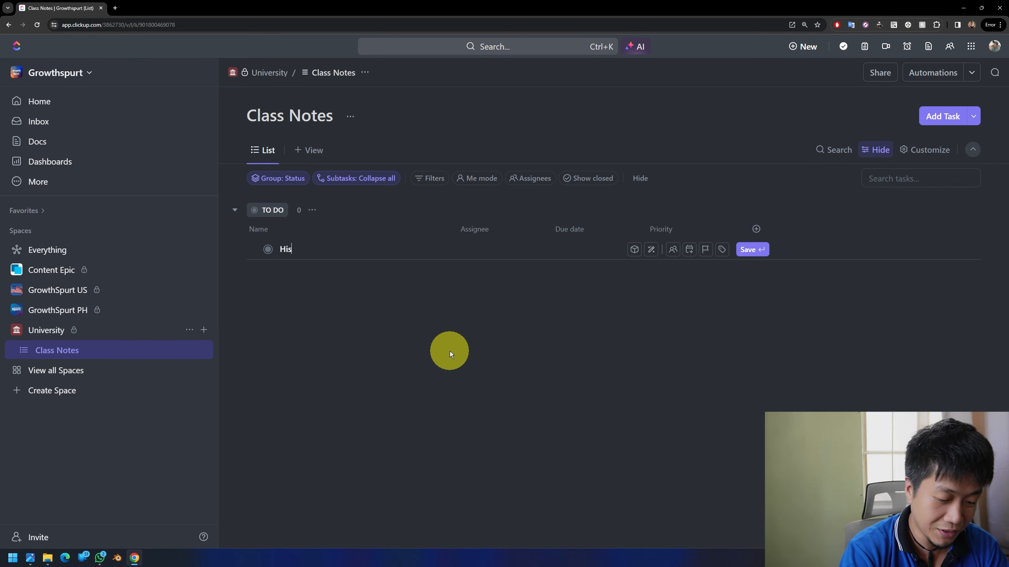
pyautogui.write('tory')
pyautogui.hotkey('ctrl', 'a')
pyautogui.write('I')
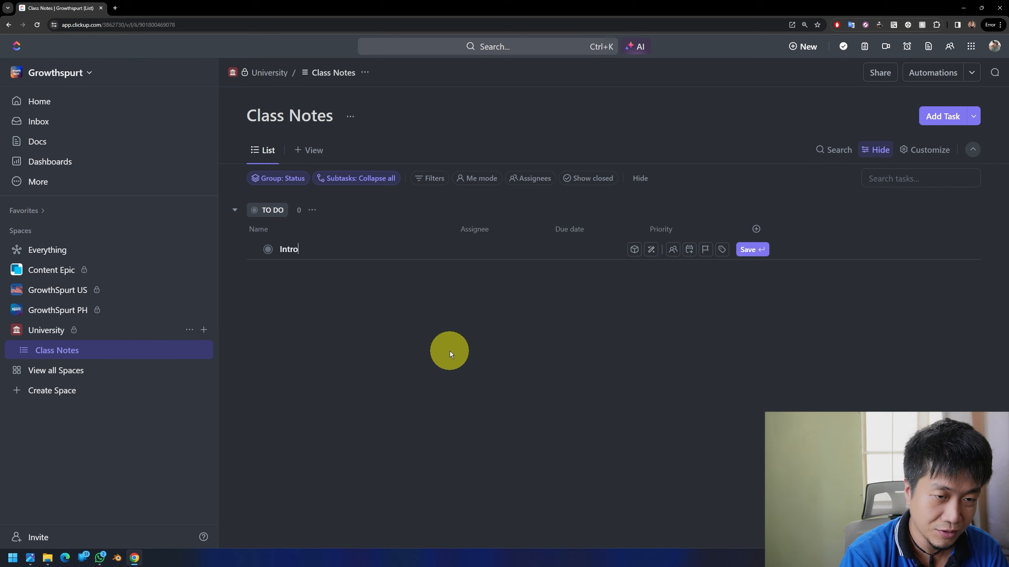
pyautogui.write('ntroduction to ')
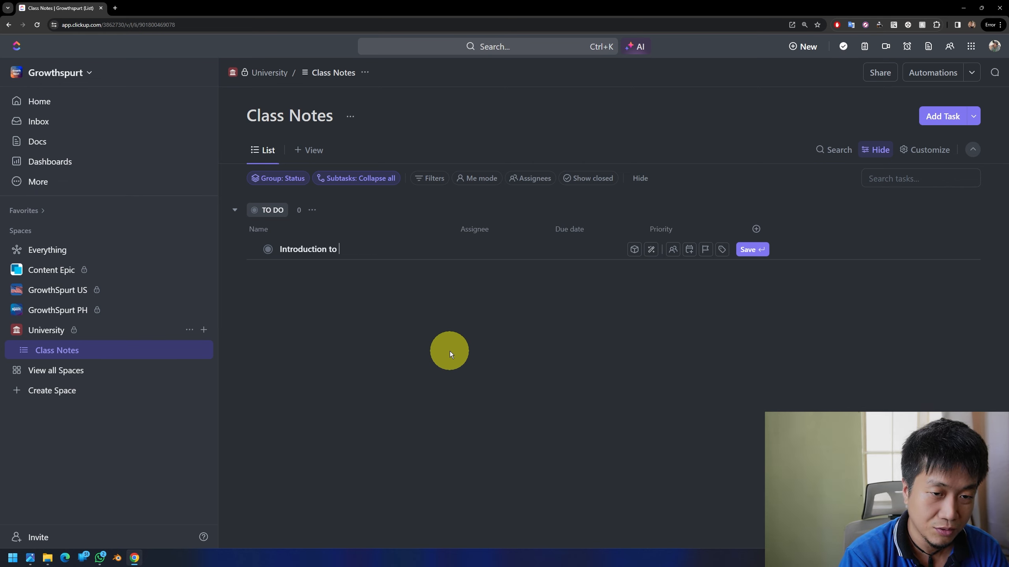
pyautogui.write('History')
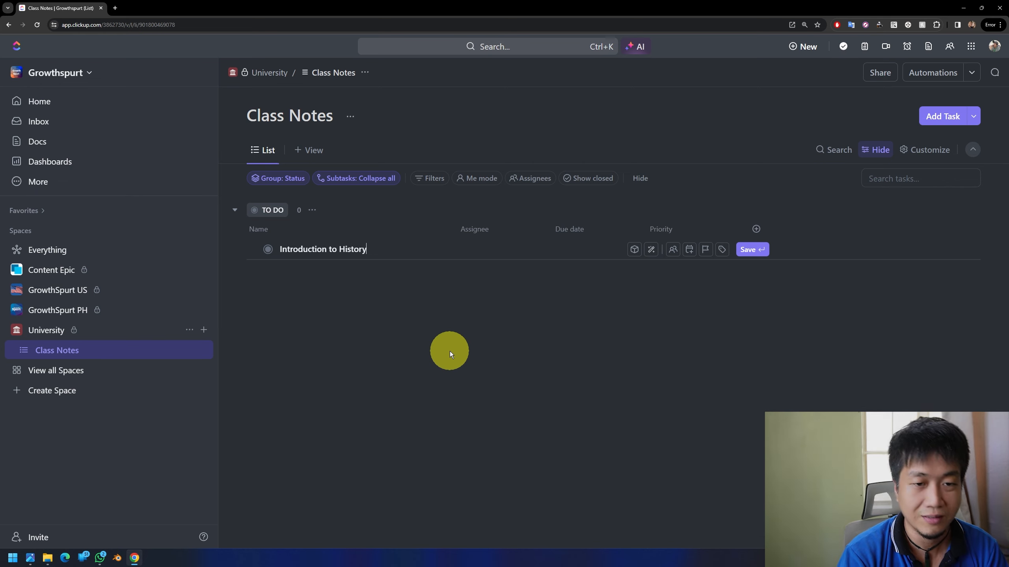
pyautogui.press('Return')
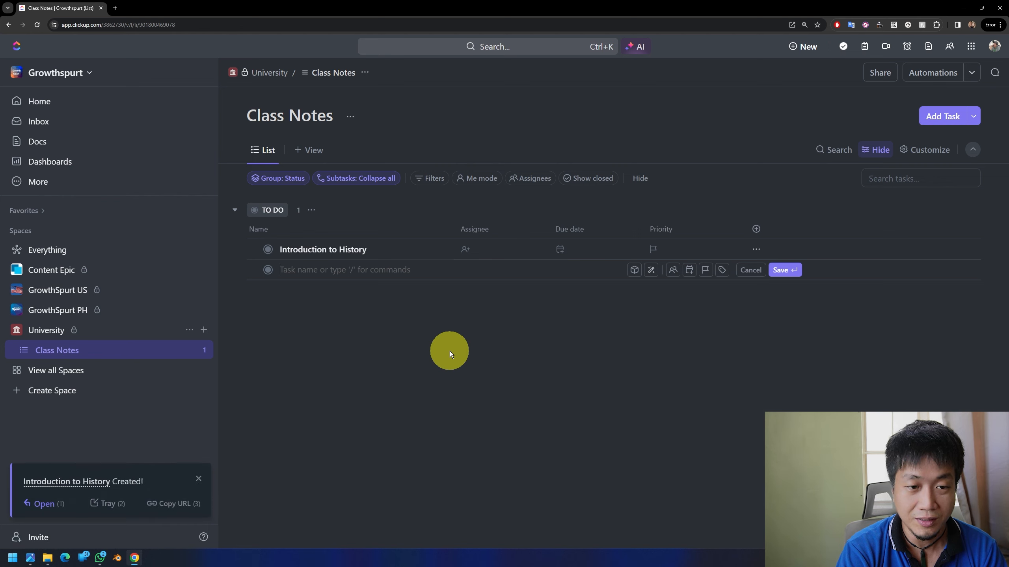
# Add two more tasks to the Class Notes list, named Algebra and Verbs, Nouns & Pronouns.
pyautogui.write('Alge')
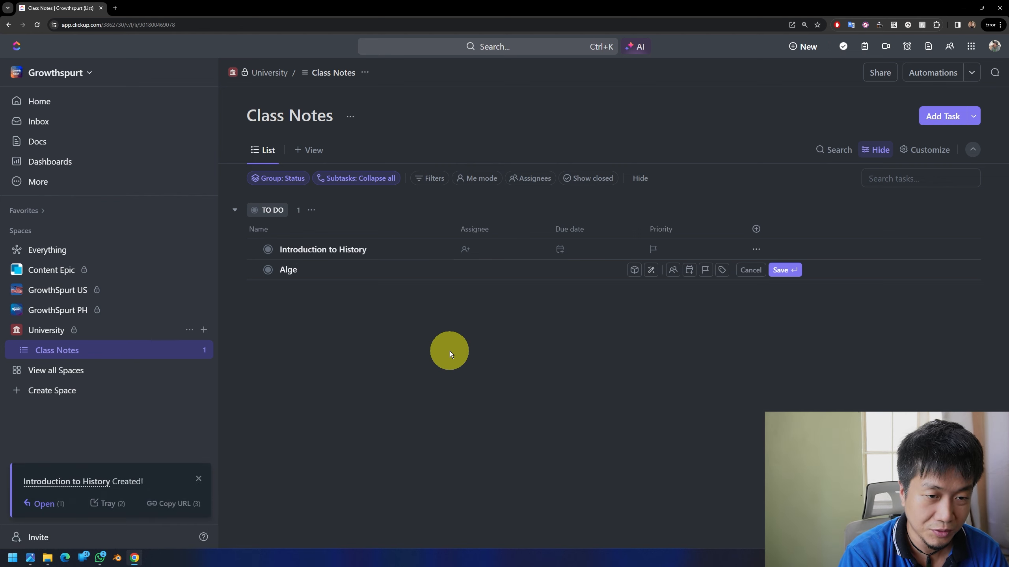
pyautogui.write('bra')
pyautogui.press('Return')
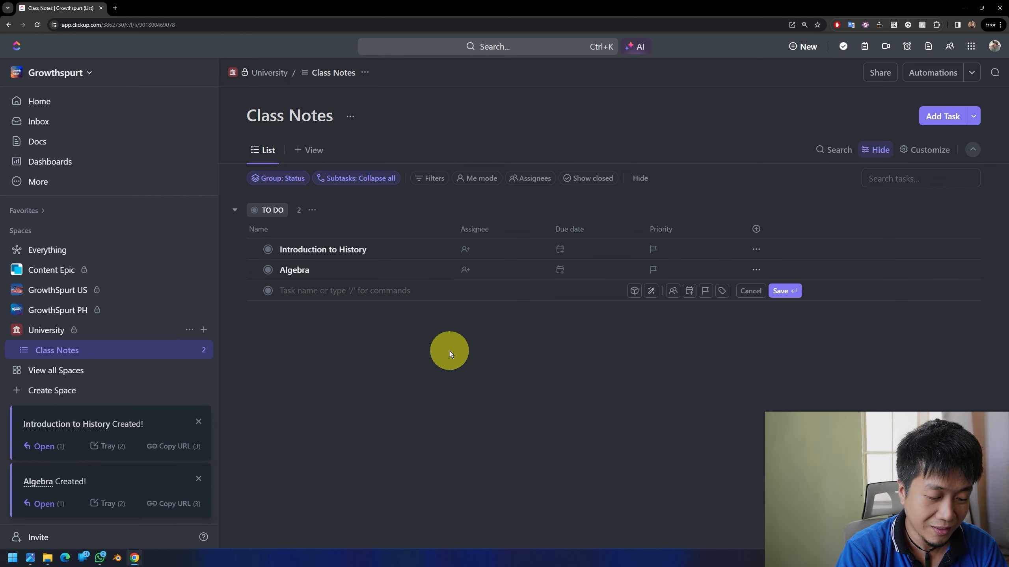
pyautogui.write('Verbs')
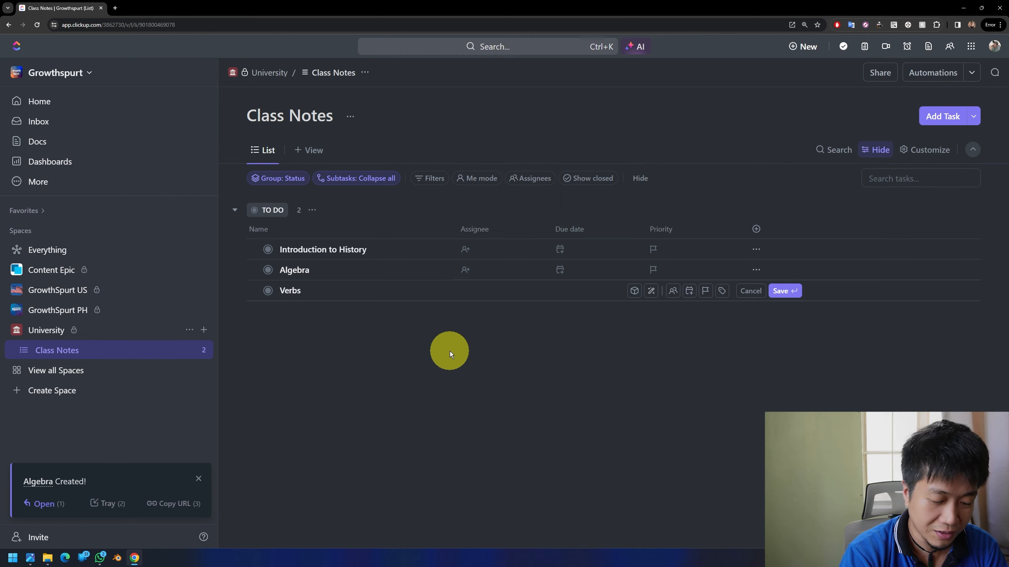
pyautogui.write(', Nouns')
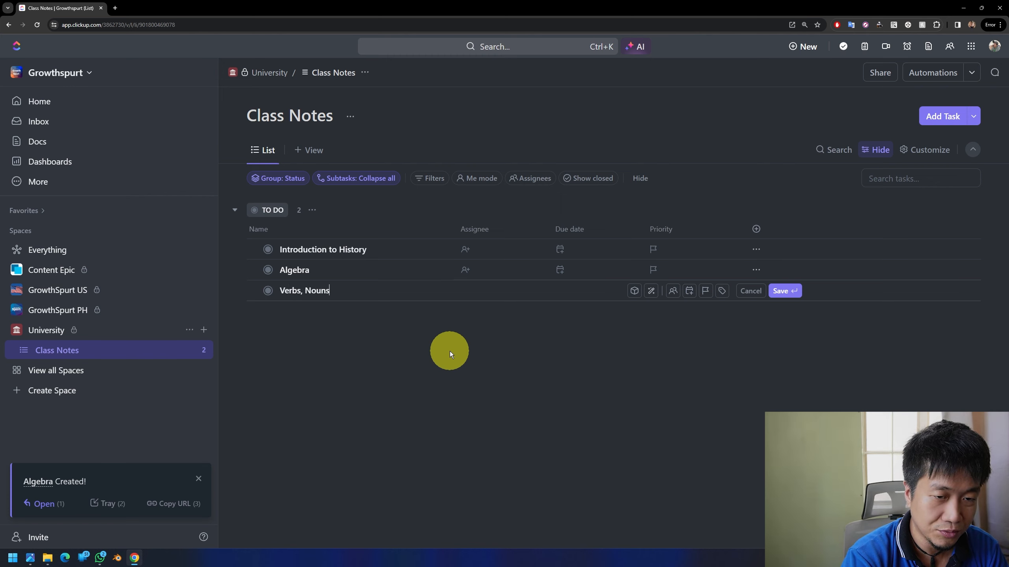
pyautogui.write(' & Pro')
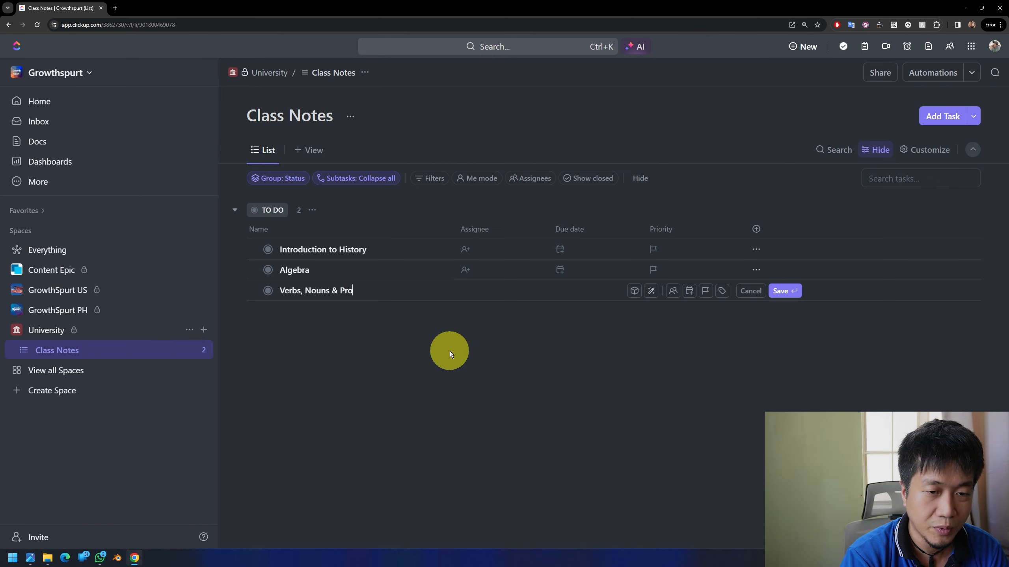
pyautogui.write('nouns')
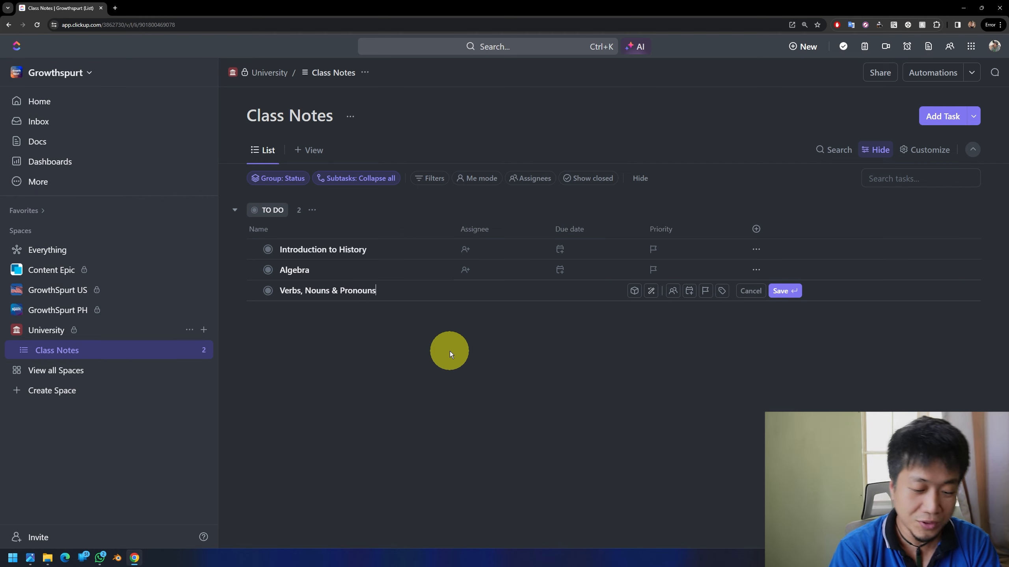
pyautogui.press('Return')
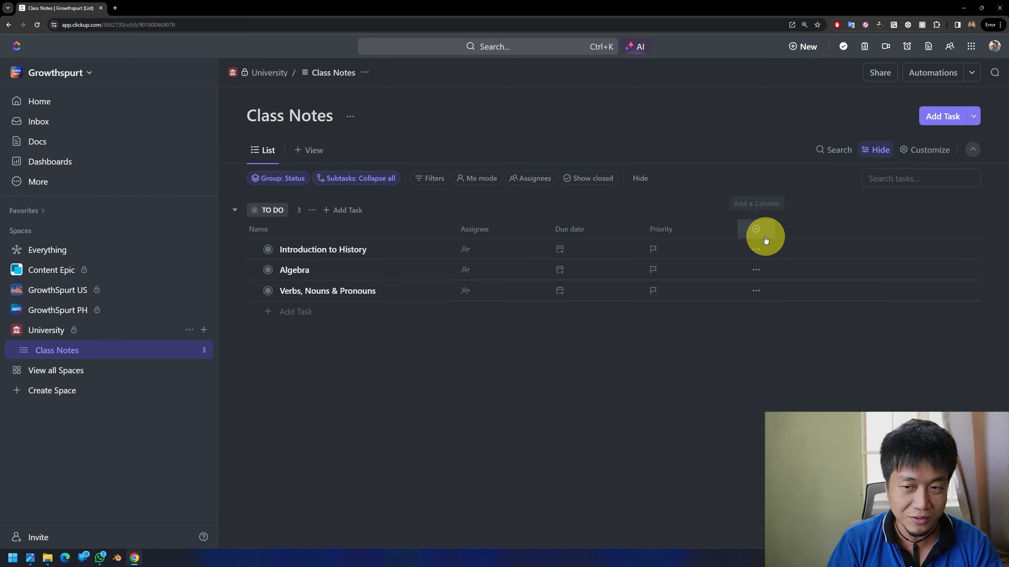
# Start a new custom field for the Class Notes list named Subjects, with the Dropdown field type.
pyautogui.click(756, 229)
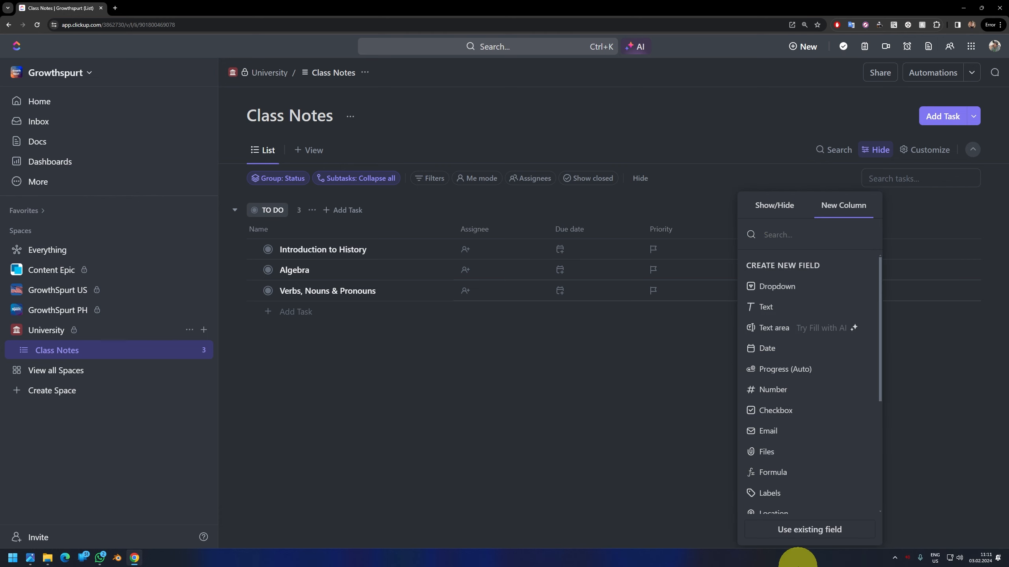
pyautogui.click(795, 537)
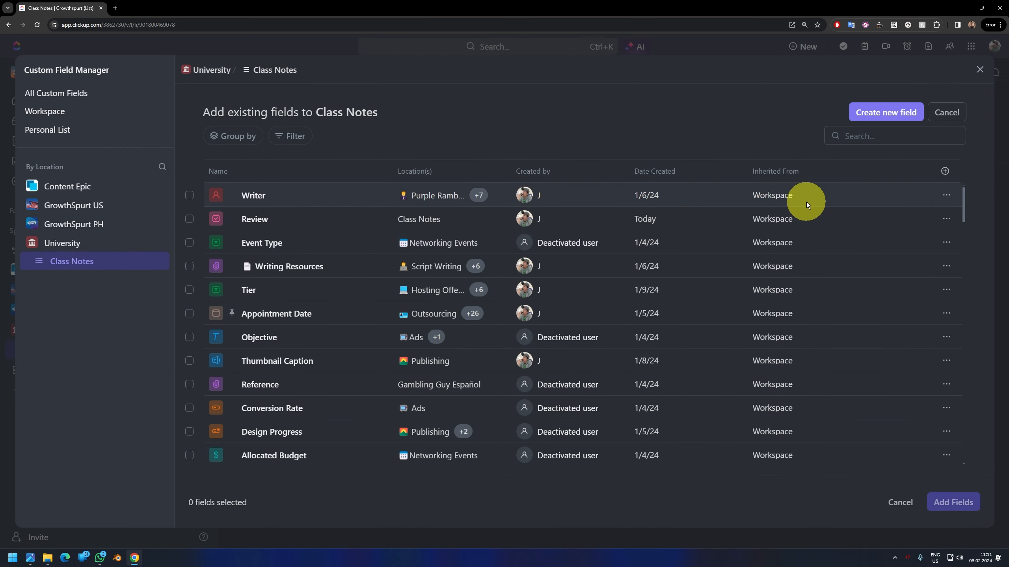
pyautogui.click(897, 112)
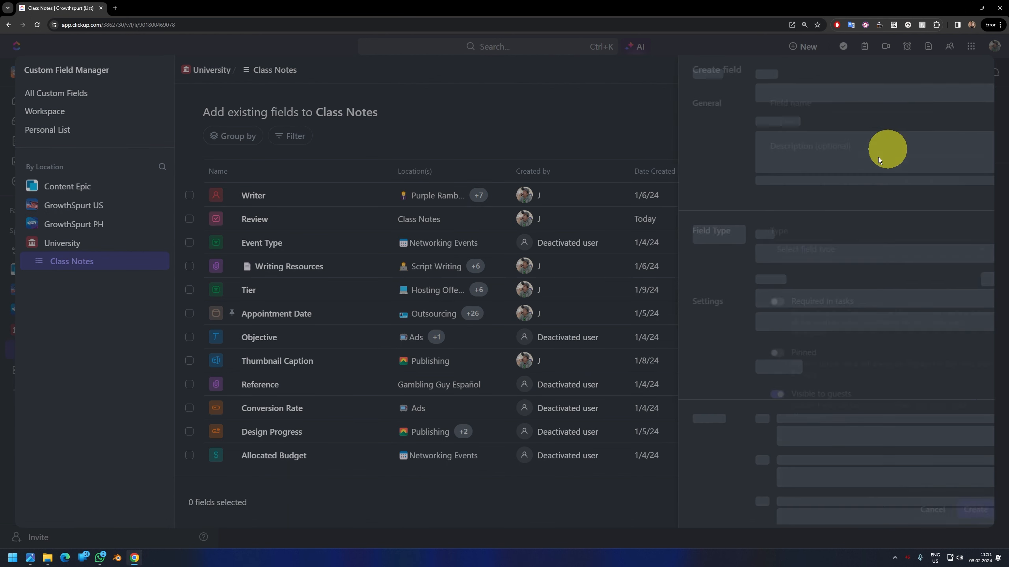
pyautogui.click(847, 127)
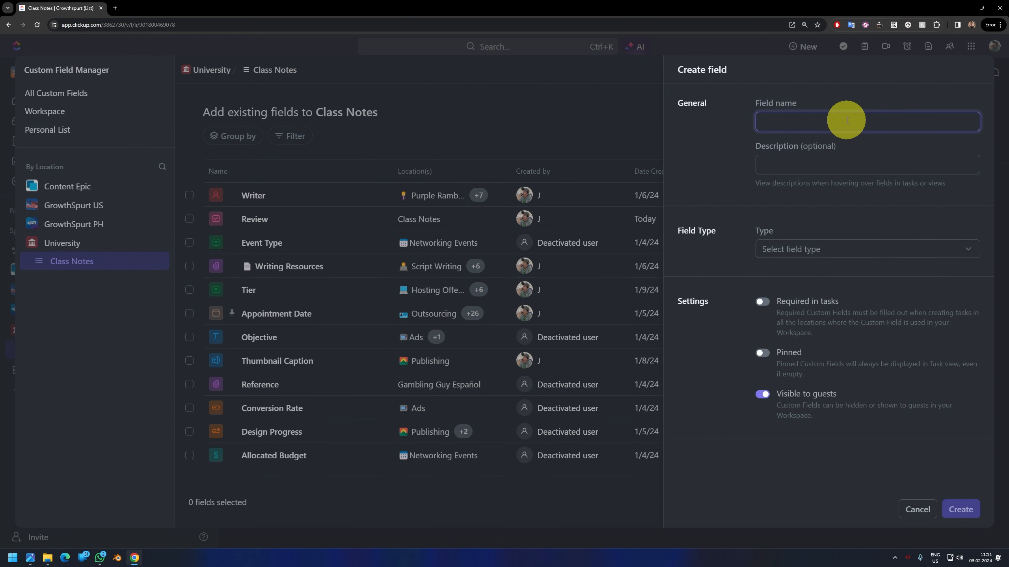
pyautogui.write('Subjects')
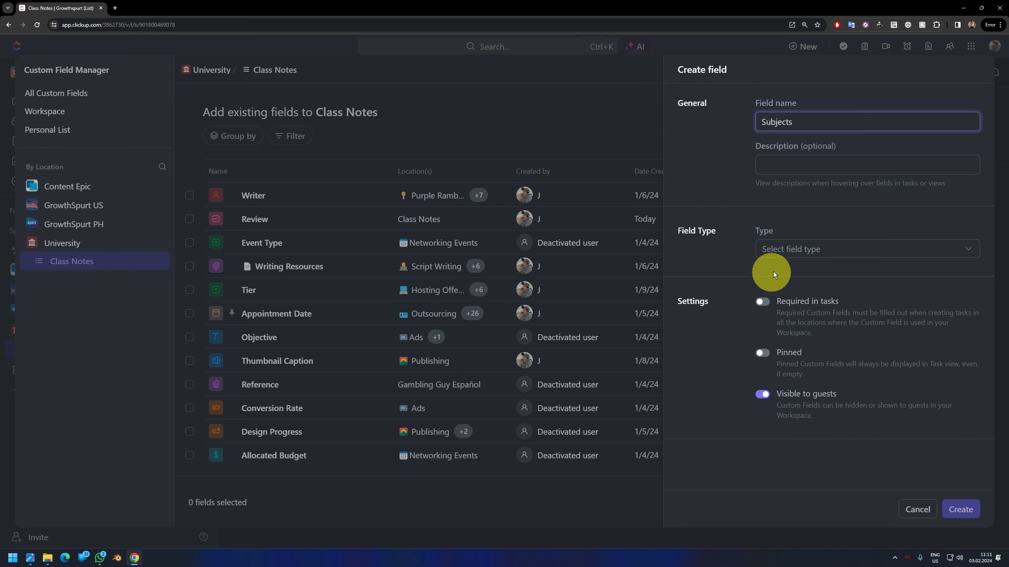
pyautogui.click(768, 249)
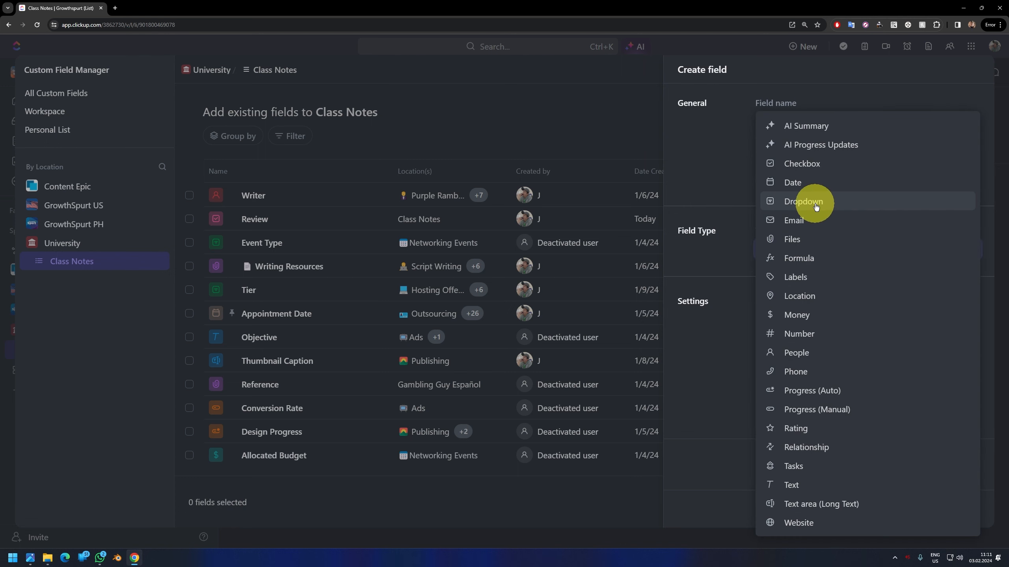
pyautogui.click(815, 206)
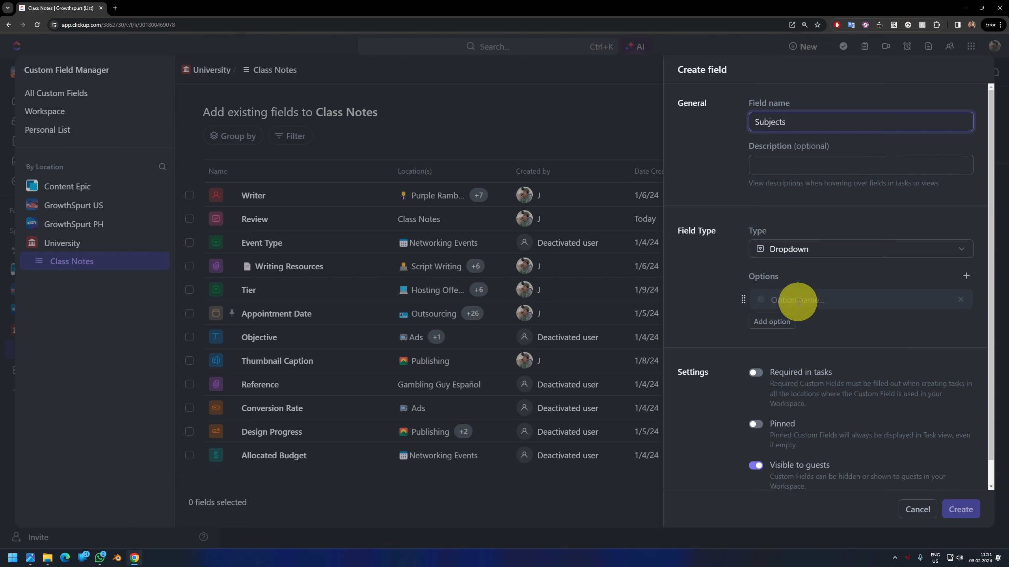
# Add the dropdown options History 101, English 101 and Math 101 to the Subjects field.
pyautogui.click(799, 299)
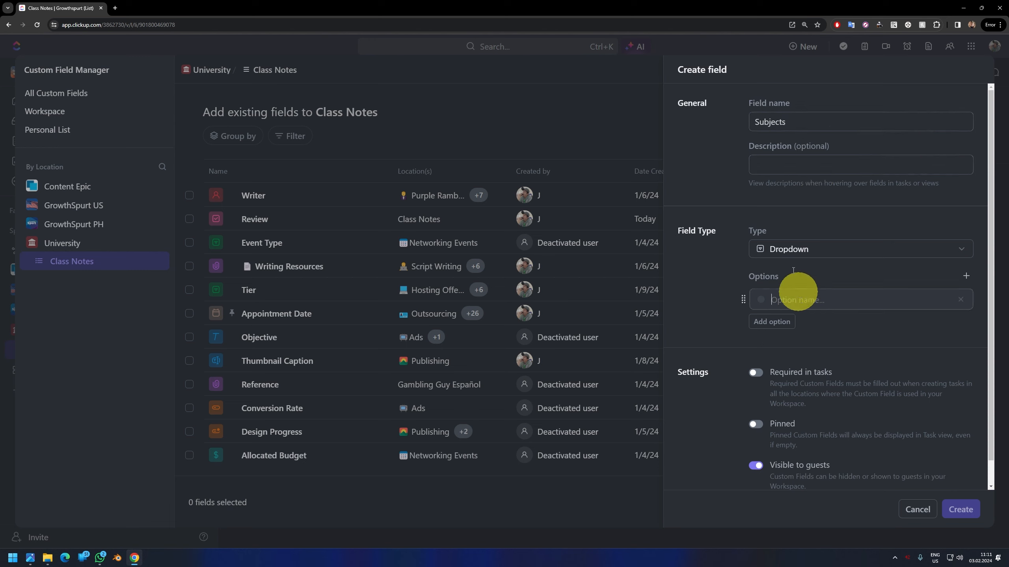
pyautogui.write('His')
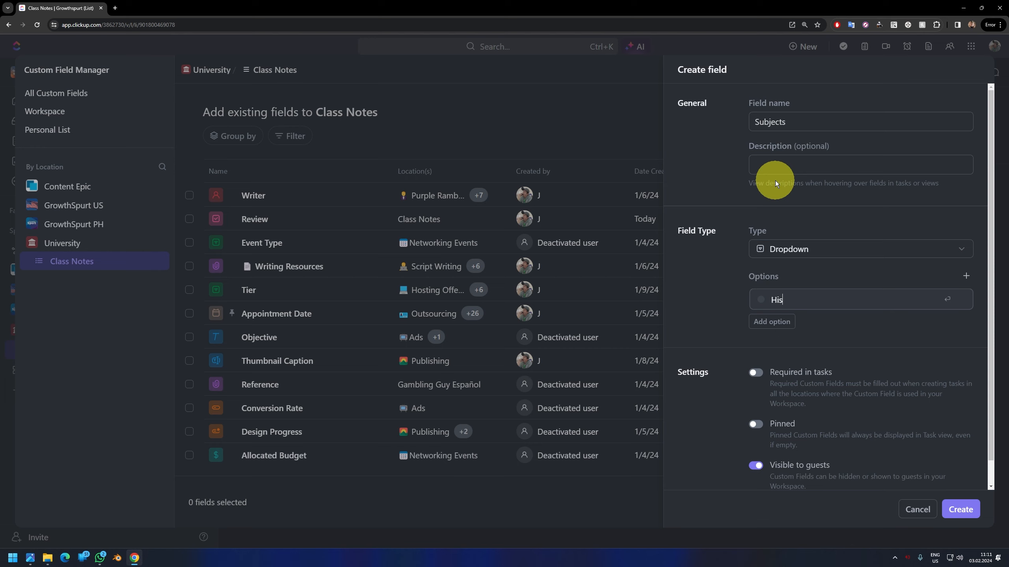
pyautogui.write('tory 101')
pyautogui.press('Return')
pyautogui.write('English 101')
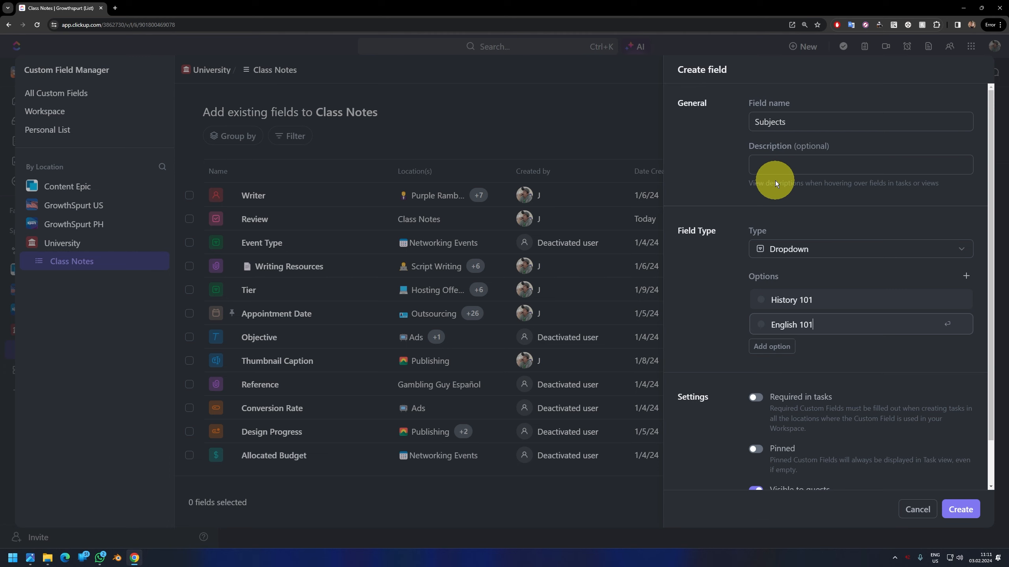
pyautogui.press('Return')
pyautogui.write('Mat')
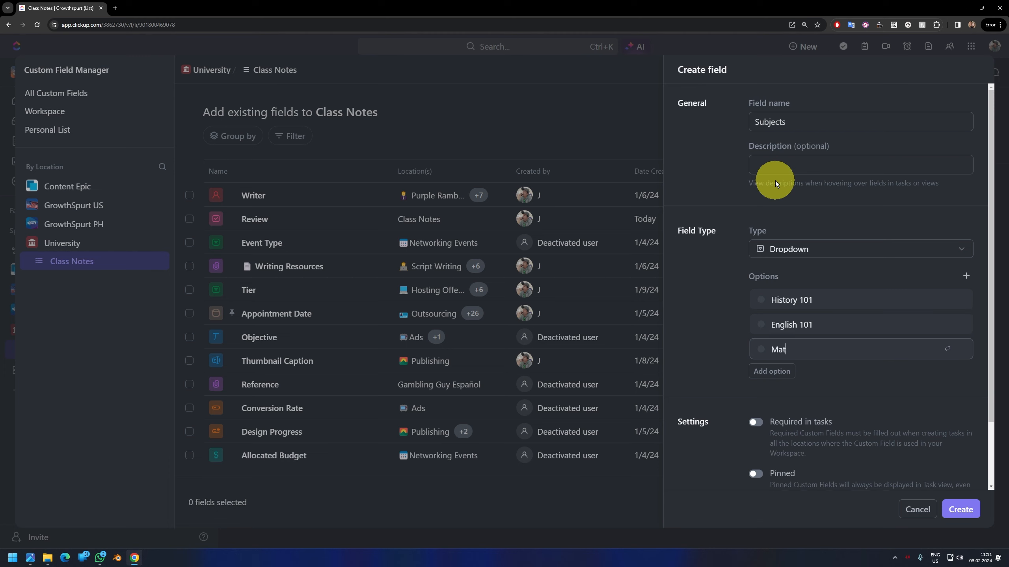
pyautogui.write('h 101')
pyautogui.press('Return')
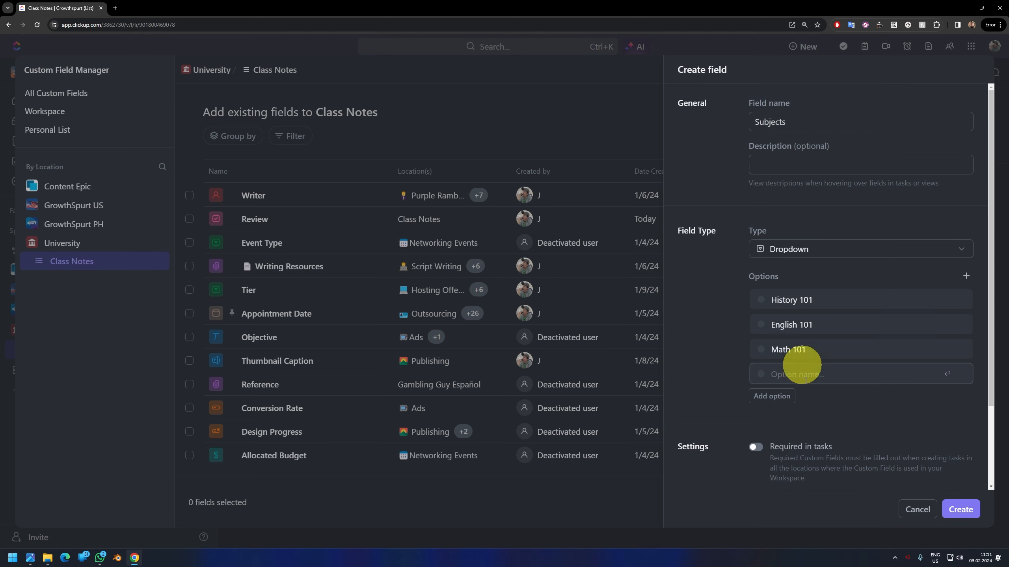
# Color History 101 red, English 101 blue and Math 101 yellow, and create the Subjects field.
pyautogui.click(761, 301)
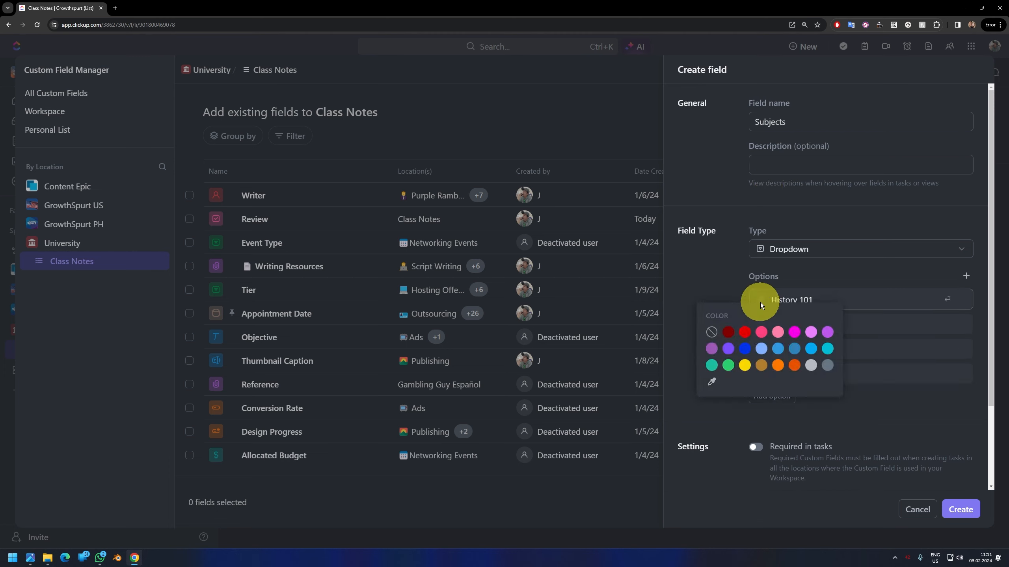
pyautogui.click(745, 334)
pyautogui.click(760, 324)
pyautogui.click(745, 374)
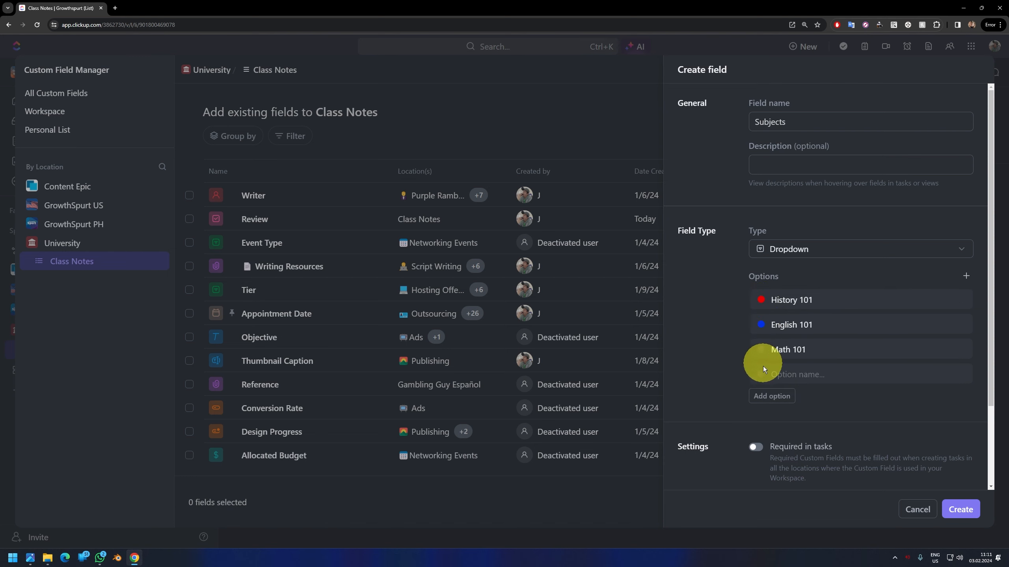
pyautogui.click(761, 350)
pyautogui.click(751, 384)
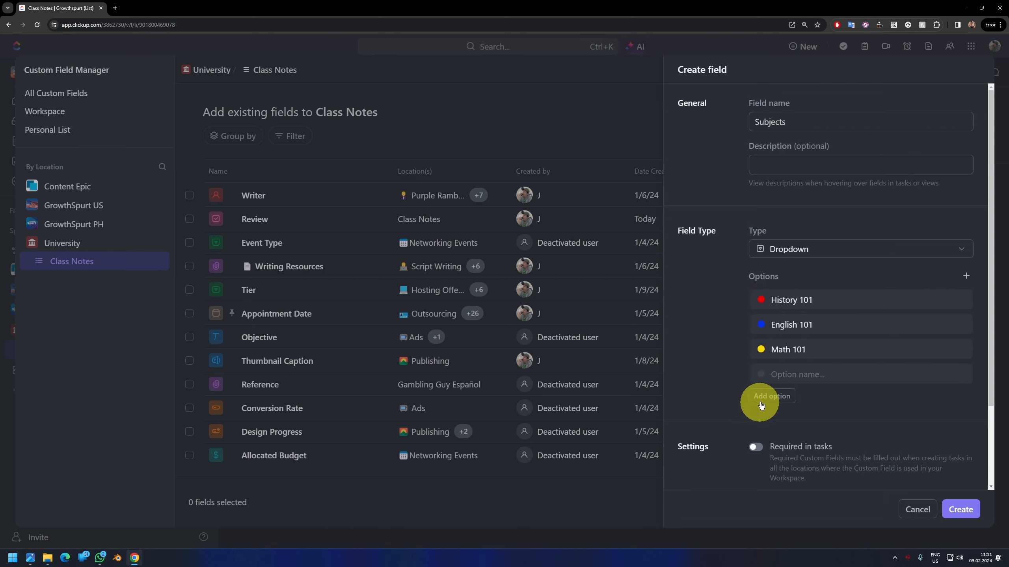
pyautogui.click(960, 509)
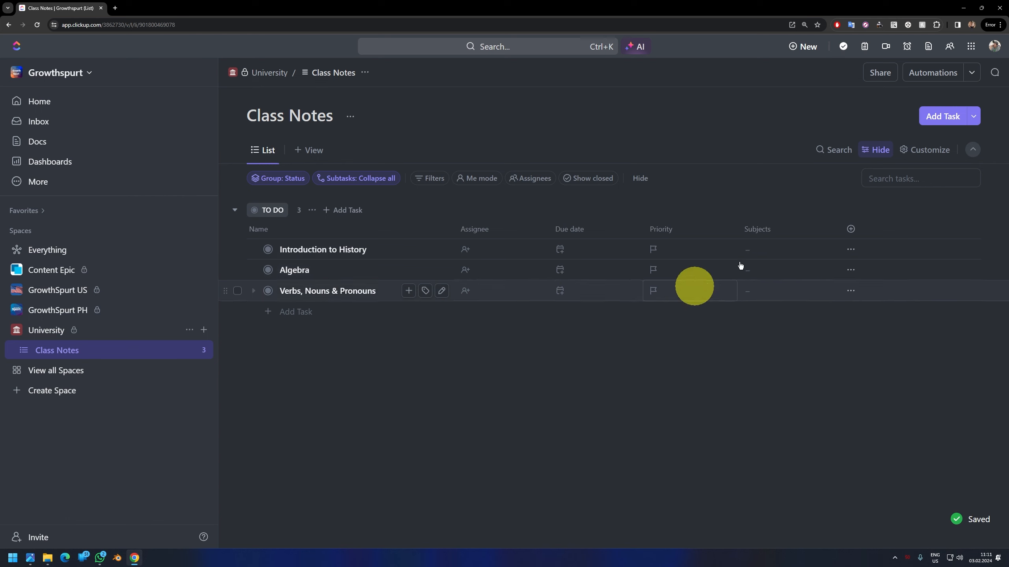
# Move the Subjects column directly after Name and assign History 101 to Introduction to History, Math 101 to Algebra and English 101 to Verbs, Nouns & Pronouns.
pyautogui.moveTo(778, 229); pyautogui.dragTo(471, 233)
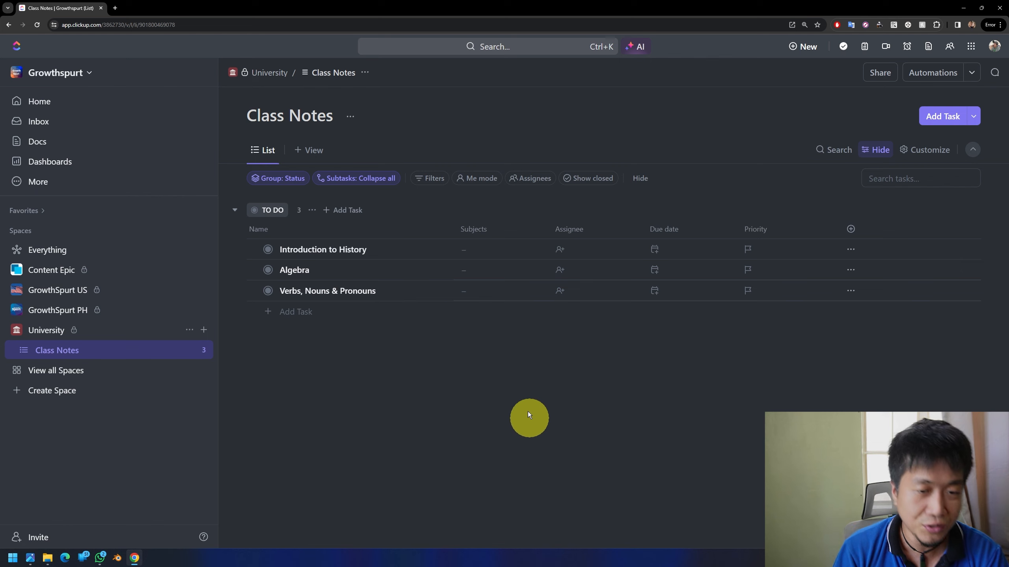
pyautogui.click(480, 247)
pyautogui.click(496, 343)
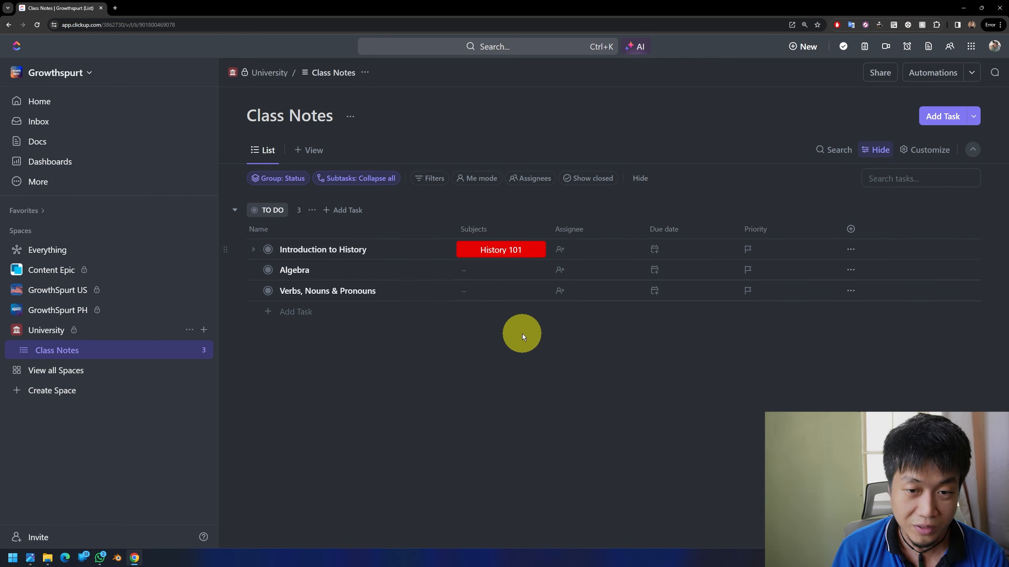
pyautogui.click(480, 272)
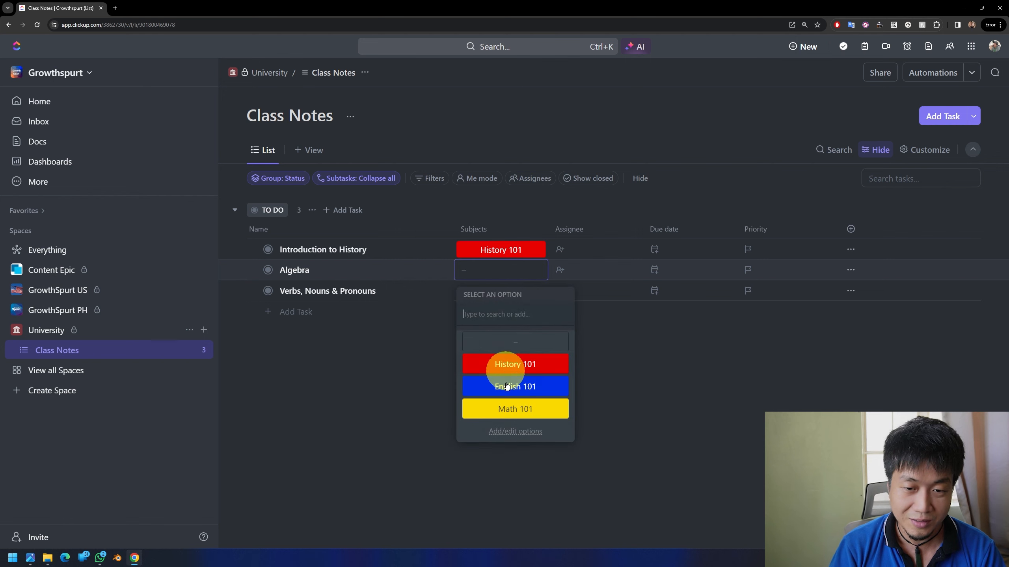
pyautogui.click(500, 407)
pyautogui.click(478, 290)
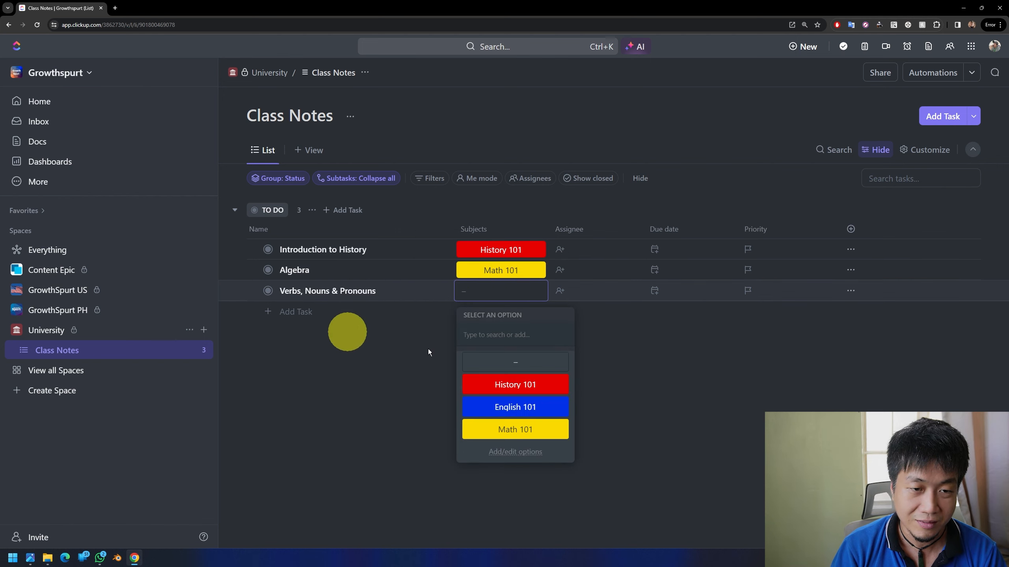
pyautogui.click(512, 405)
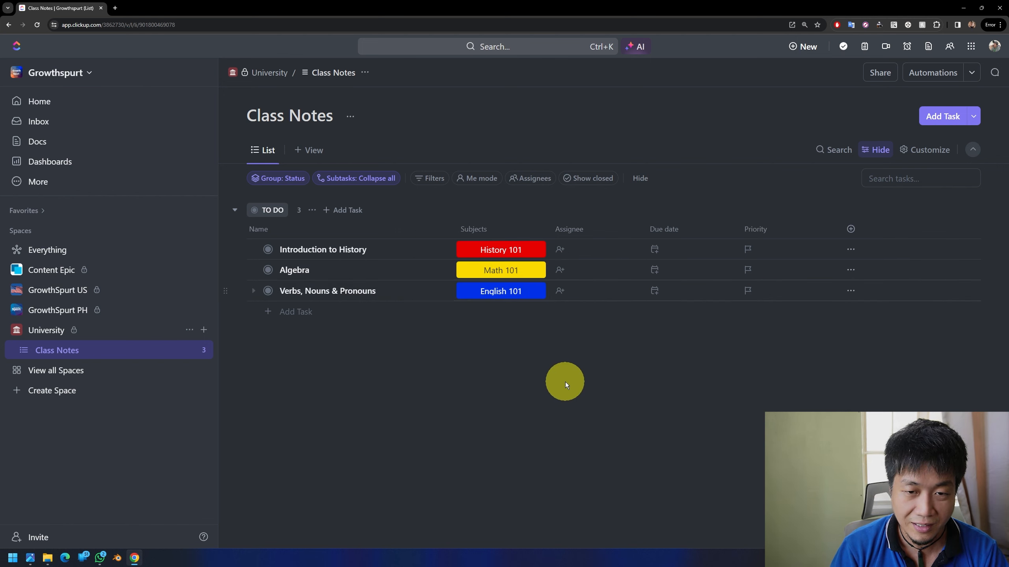
# Narrow the Subjects, Assignee, Due date and Priority columns of the Class Notes list.
pyautogui.moveTo(548, 229); pyautogui.dragTo(523, 237)
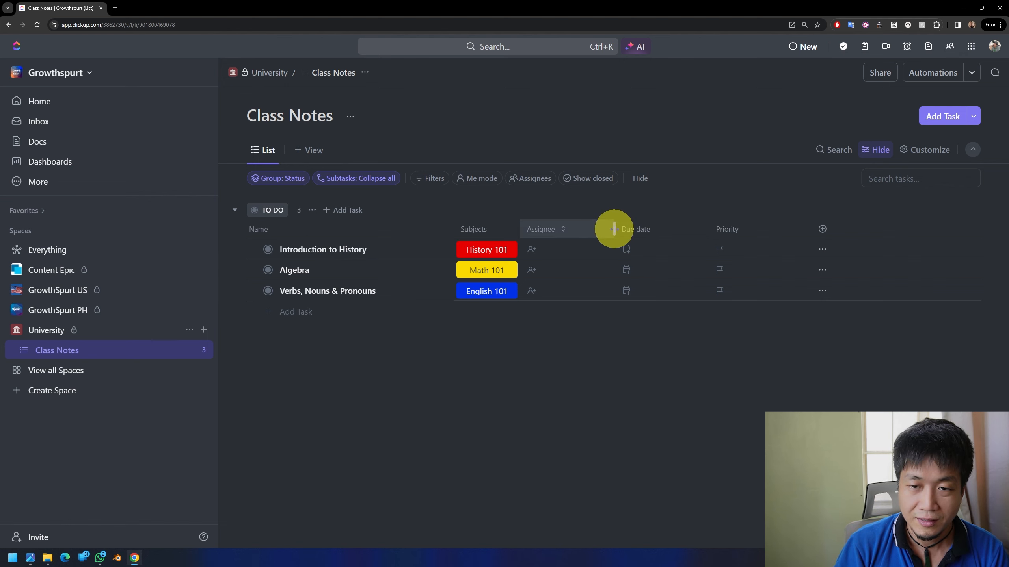
pyautogui.moveTo(614, 229); pyautogui.dragTo(579, 230)
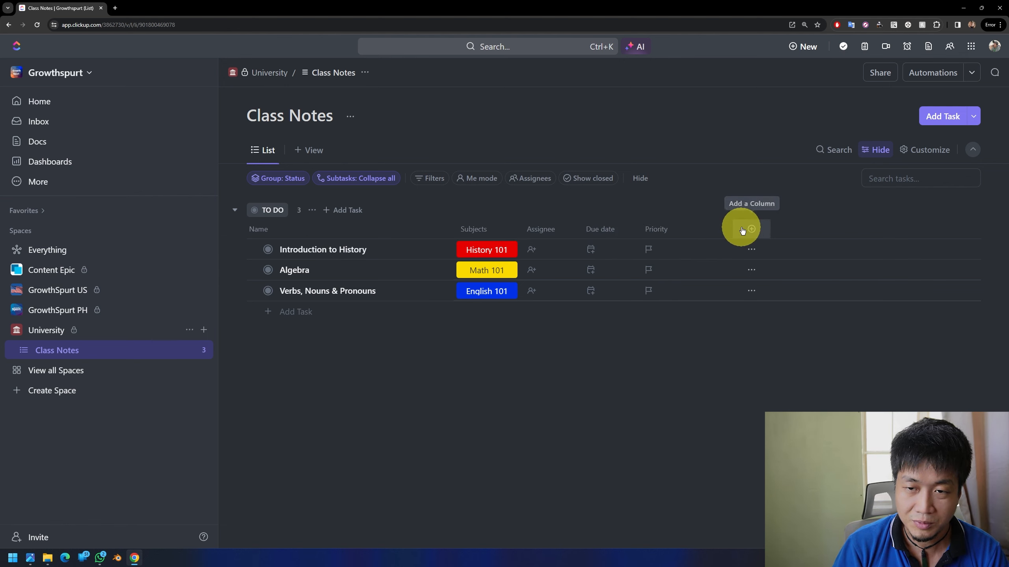
pyautogui.moveTo(733, 227); pyautogui.dragTo(656, 226)
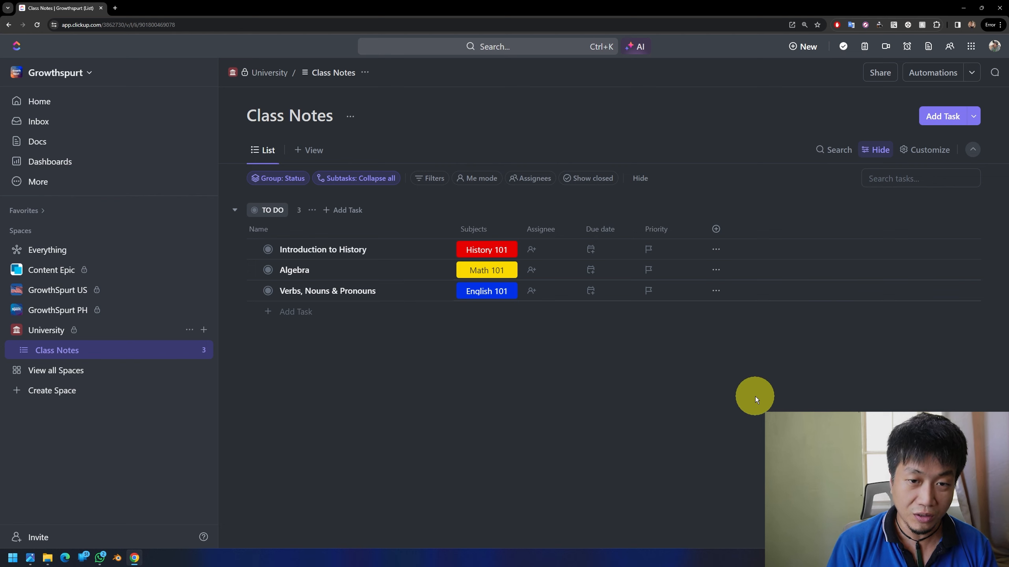
# Create a Checkbox custom field named Reviewed for the Class Notes list and close the Custom Field Manager.
pyautogui.click(716, 230)
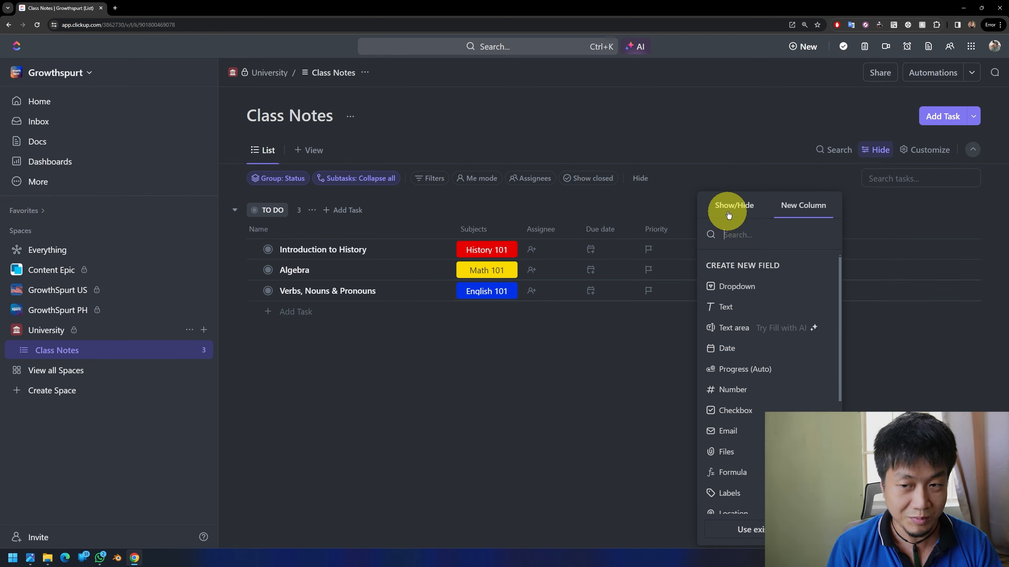
pyautogui.click(762, 531)
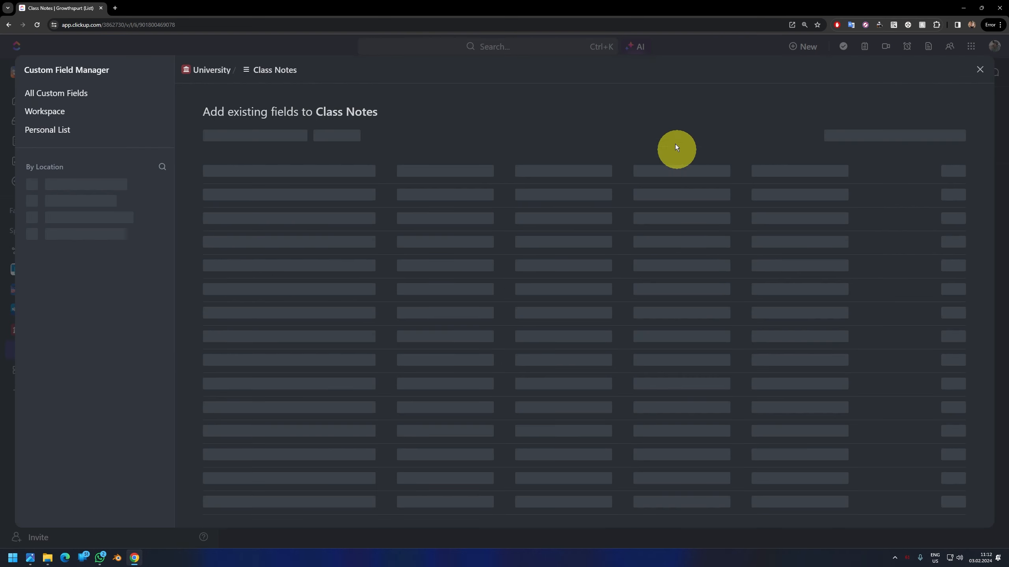
pyautogui.click(886, 112)
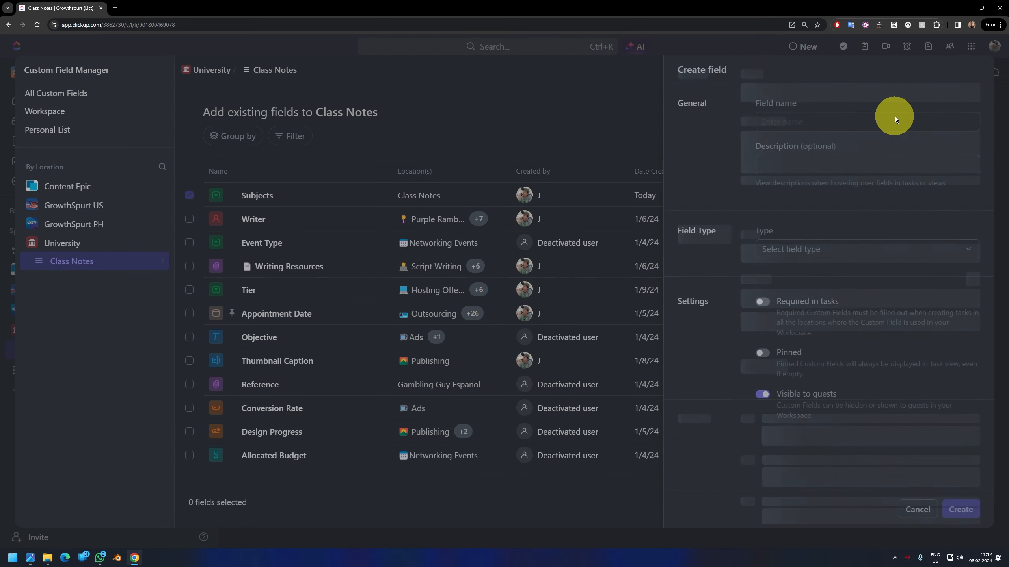
pyautogui.click(851, 122)
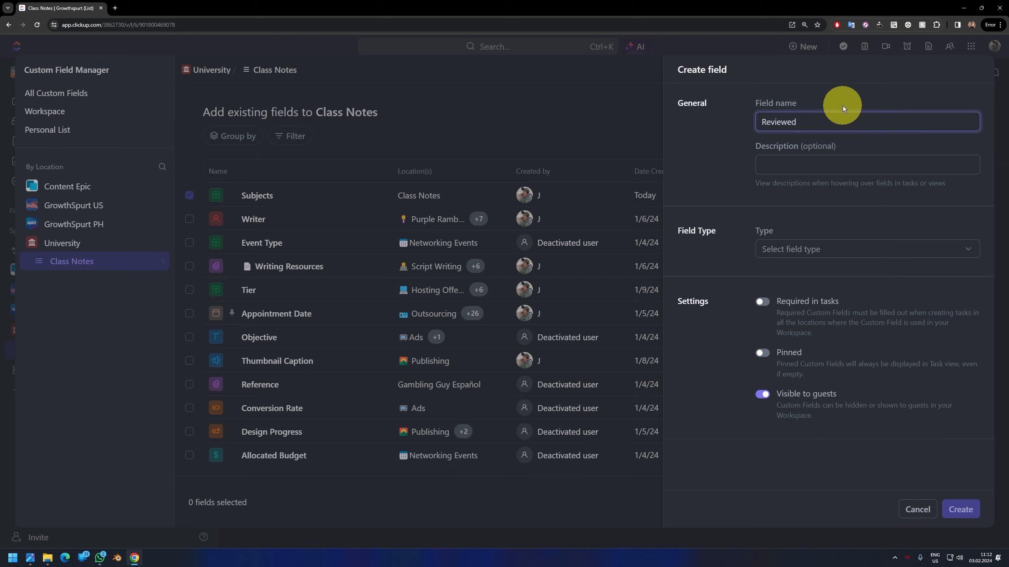
pyautogui.click(840, 248)
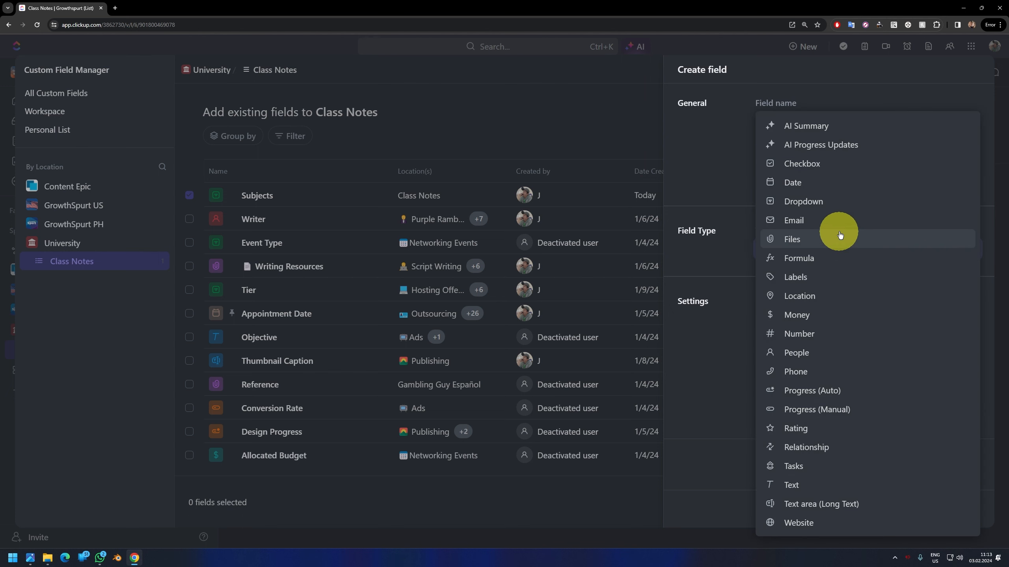
pyautogui.click(814, 171)
pyautogui.click(800, 128)
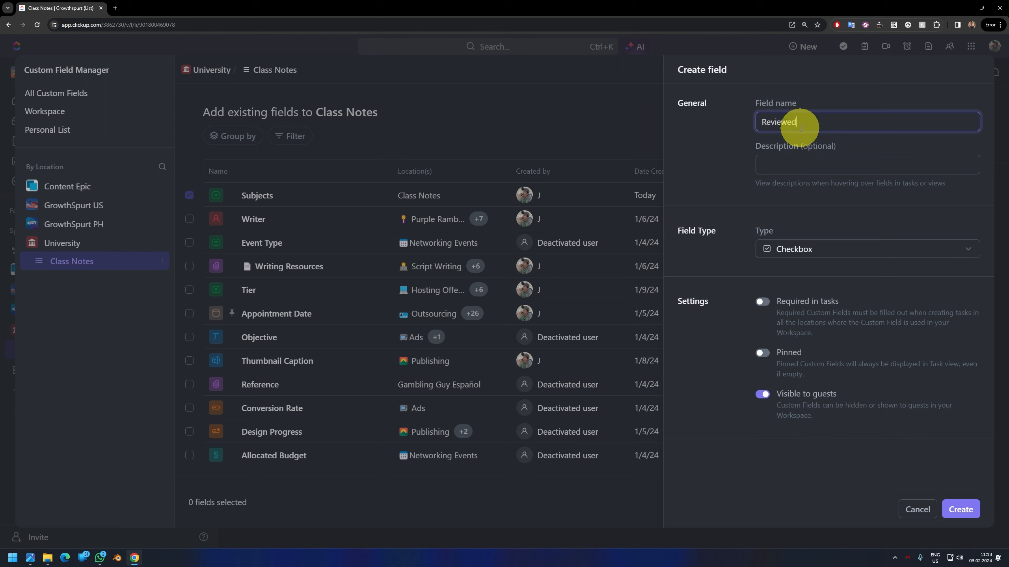
pyautogui.press('BackSpace')
pyautogui.press('BackSpace')
pyautogui.write('ed')
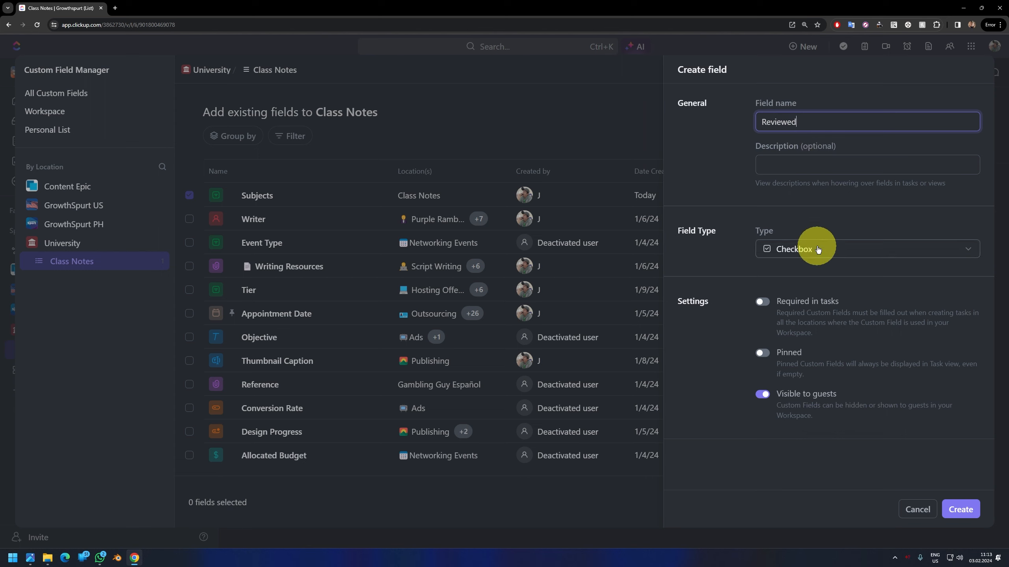
pyautogui.click(944, 515)
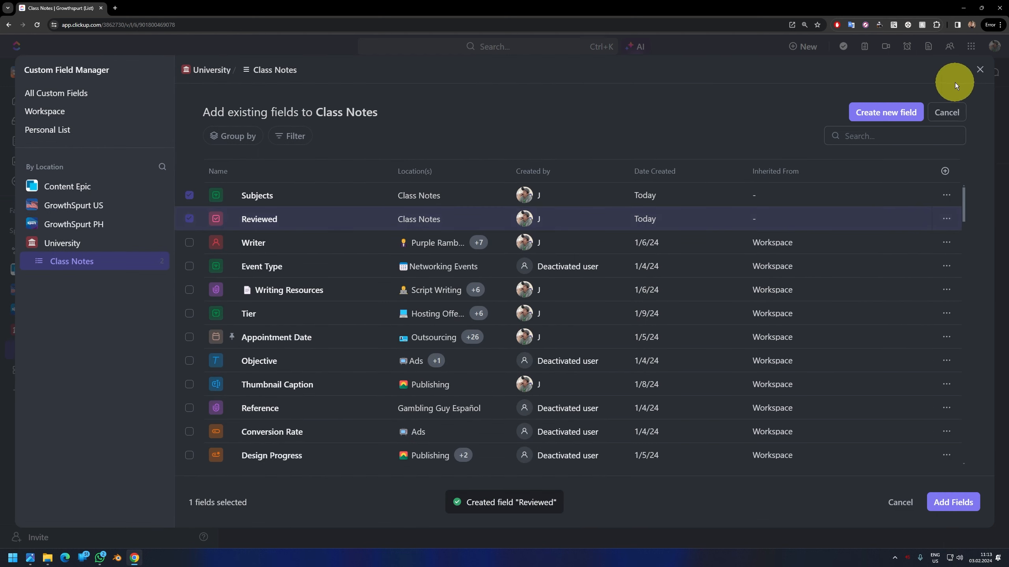
pyautogui.click(977, 70)
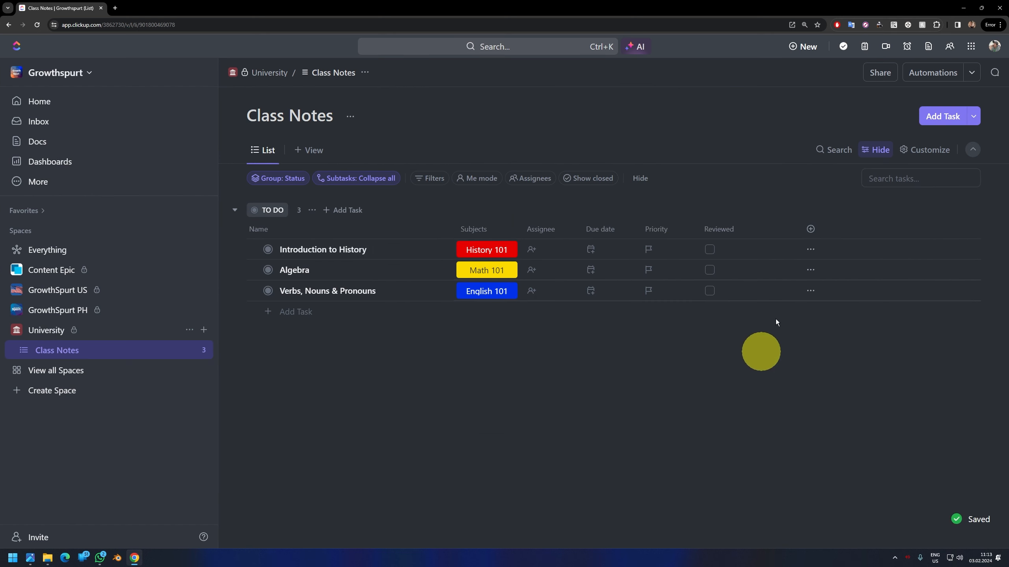
# Move the Reviewed column directly after Name and mark Introduction to History as reviewed.
pyautogui.moveTo(791, 227); pyautogui.dragTo(466, 243)
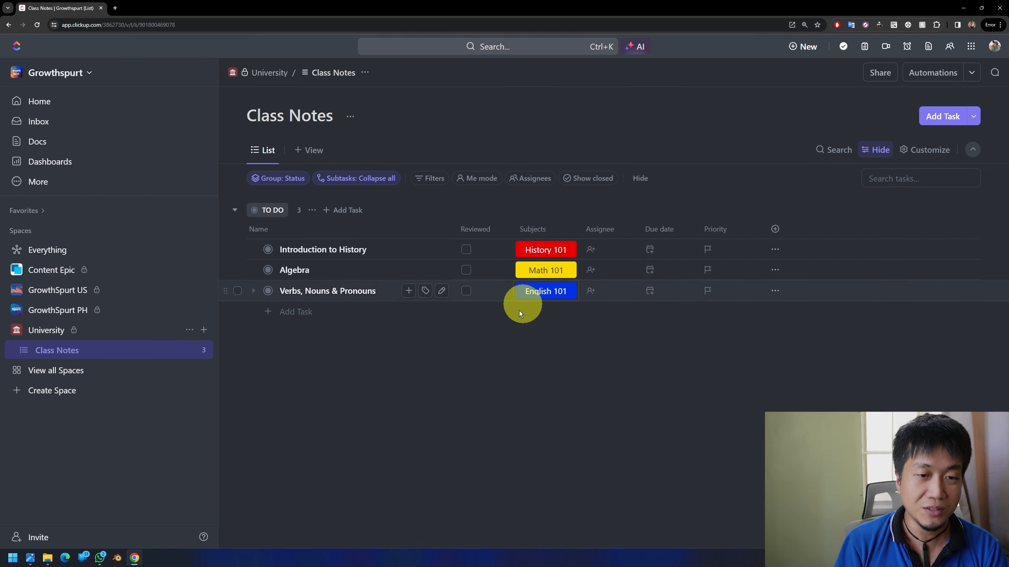
pyautogui.click(465, 250)
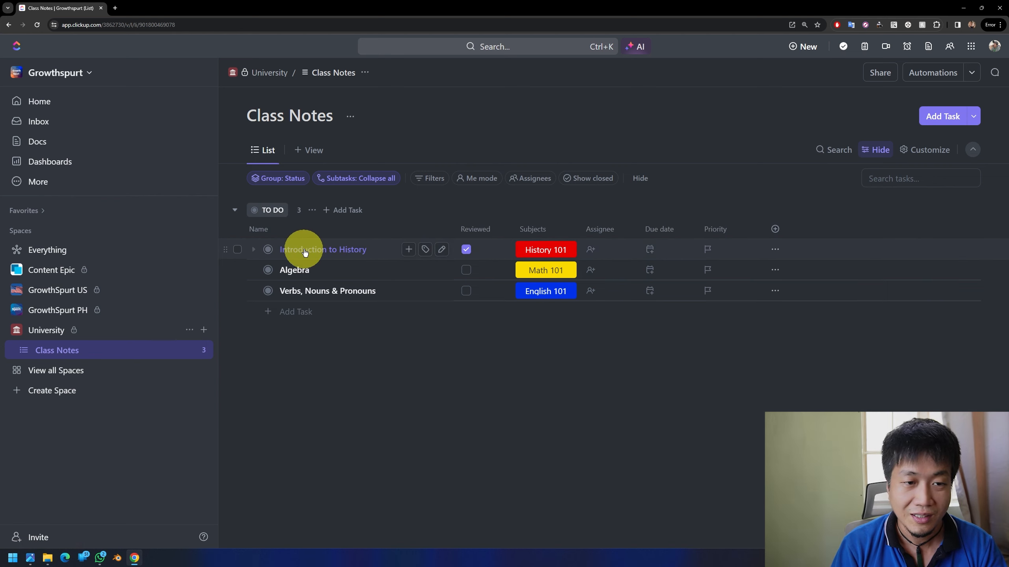
# Mark Introduction to History as complete, show closed tasks in the Class Notes list and save the view.
pyautogui.click(268, 249)
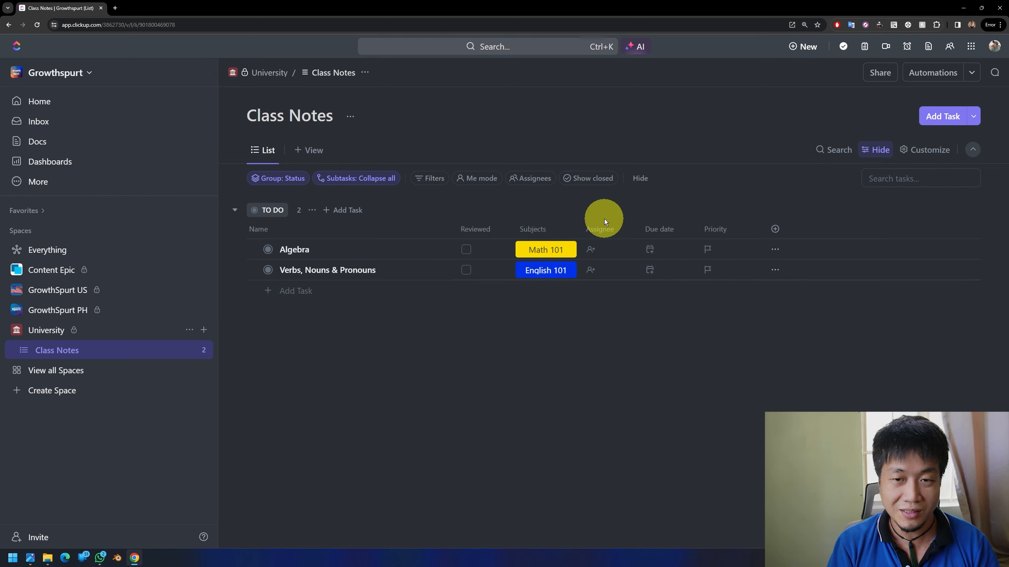
pyautogui.click(596, 179)
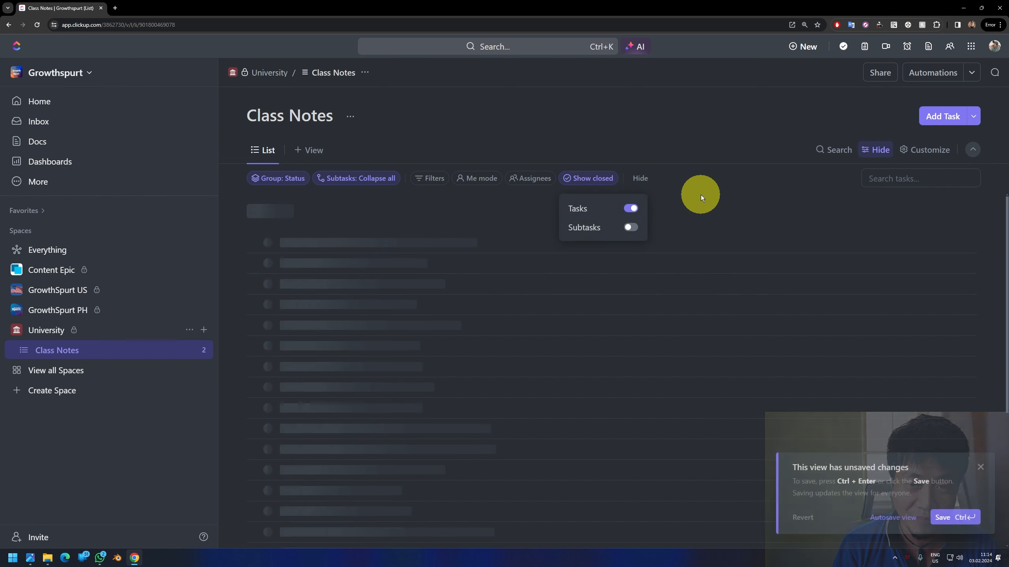
pyautogui.click(941, 515)
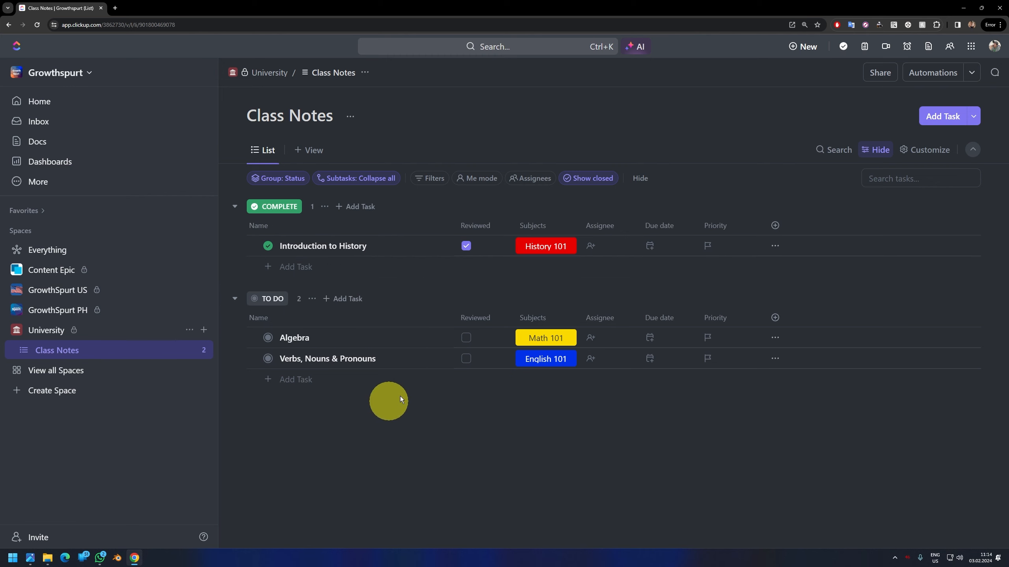
# Open the Introduction to History task and post the comment "Our teacher was hot".
pyautogui.click(343, 245)
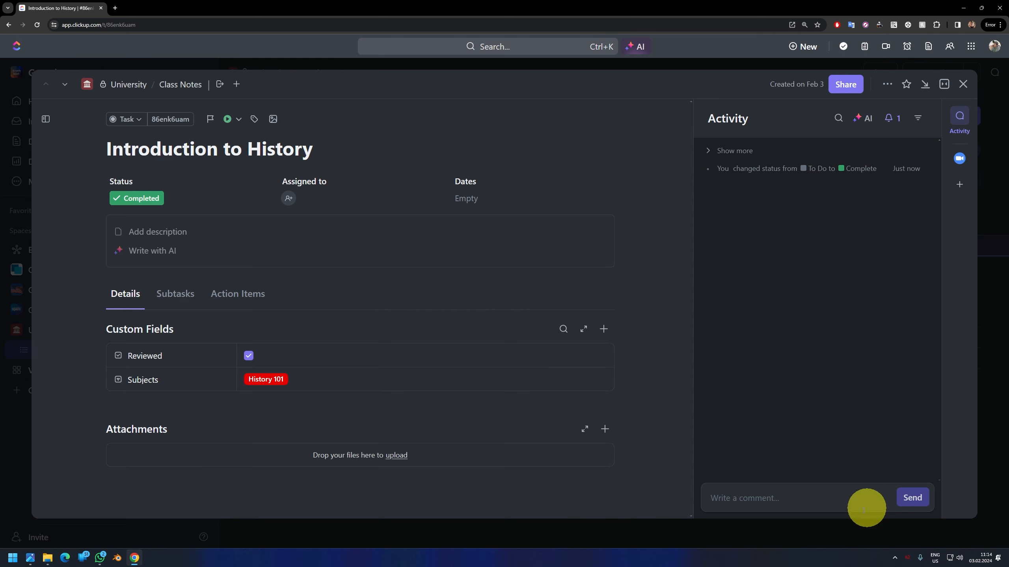
pyautogui.click(779, 500)
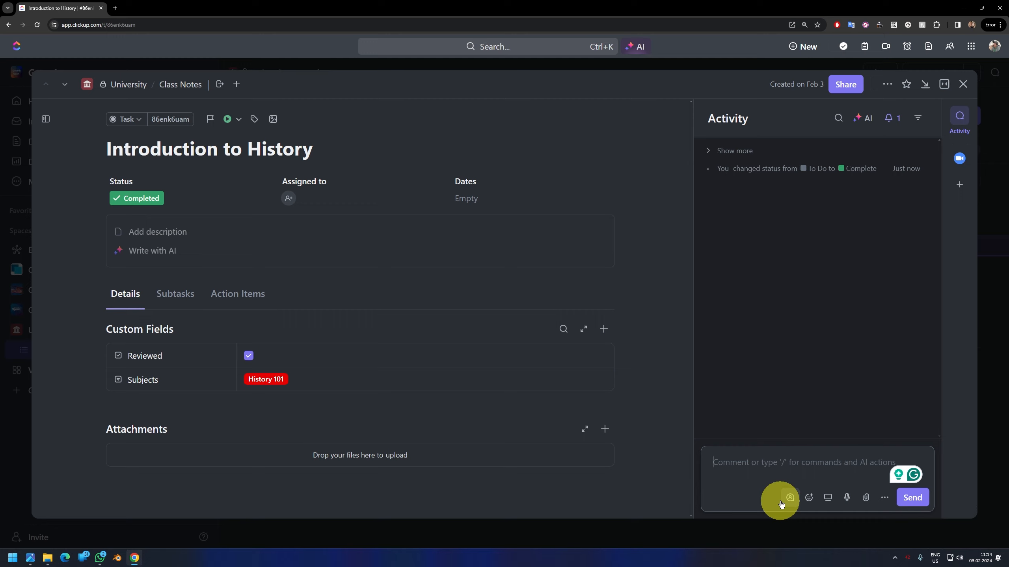
pyautogui.write('Our teacher was hot')
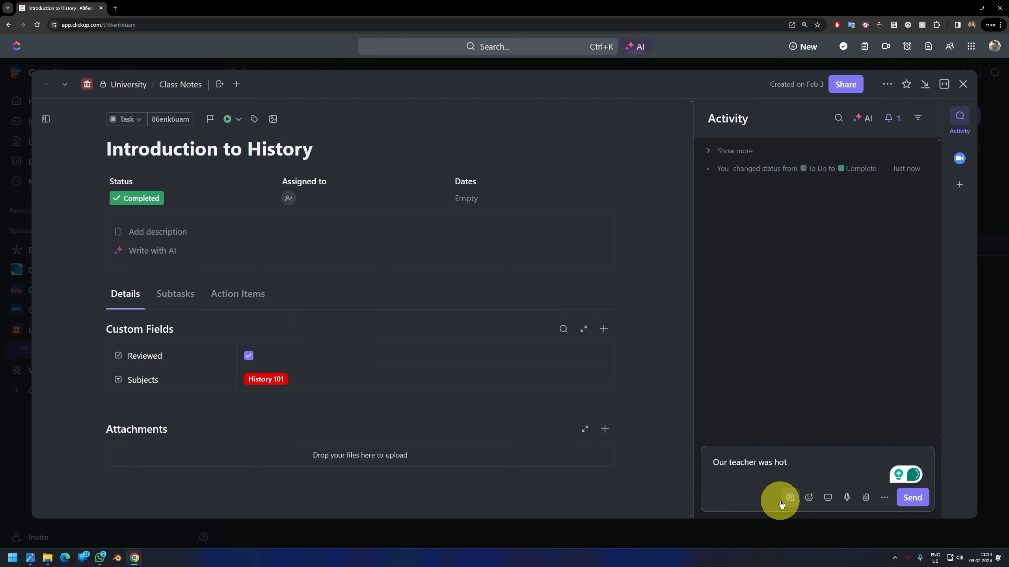
pyautogui.press('Return')
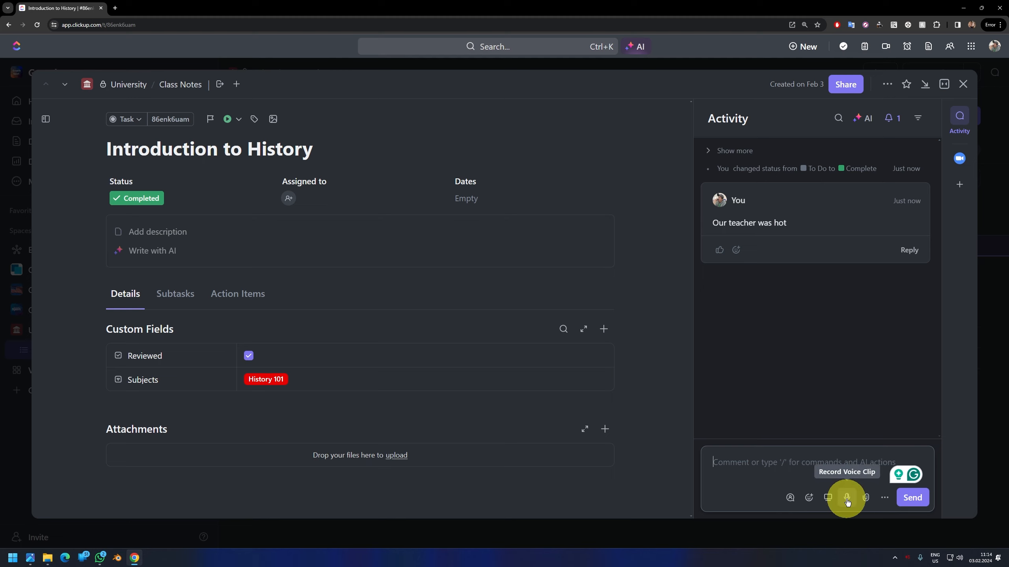
# Examine the comment box's attachment, action-item assignment and emoji options, and close the Introduction to History task.
pyautogui.click(866, 498)
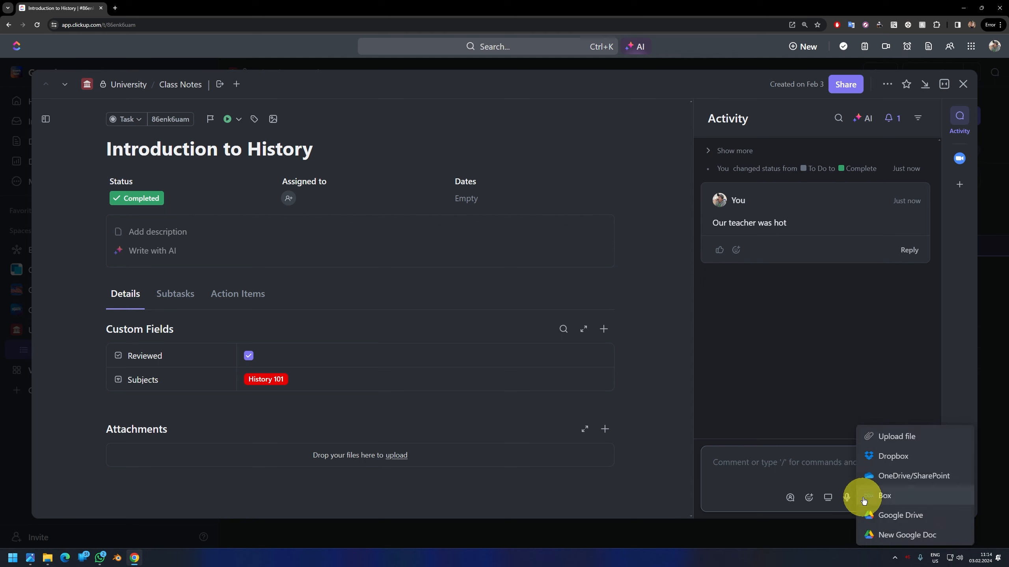
pyautogui.click(812, 463)
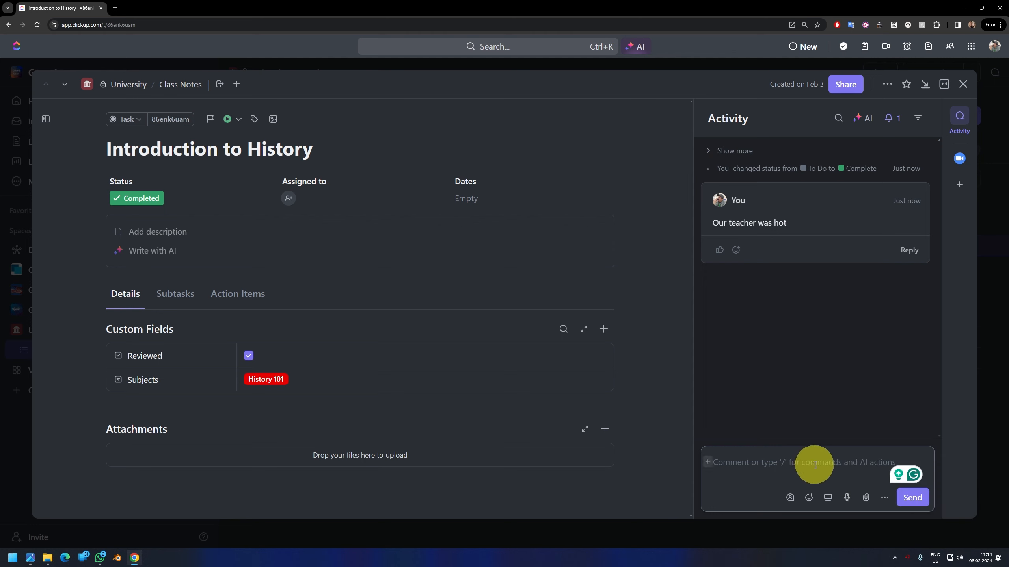
pyautogui.click(866, 498)
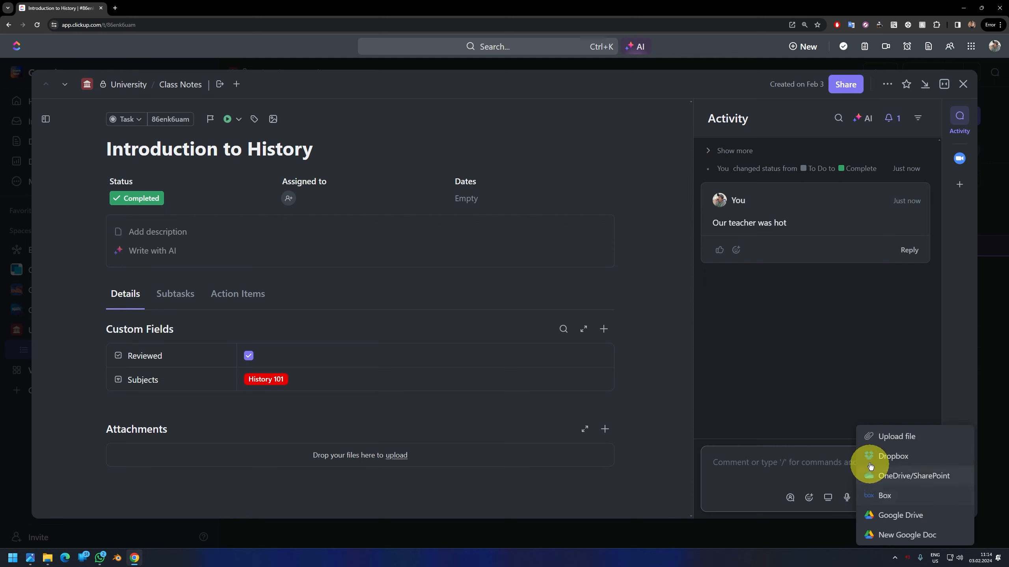
pyautogui.click(826, 468)
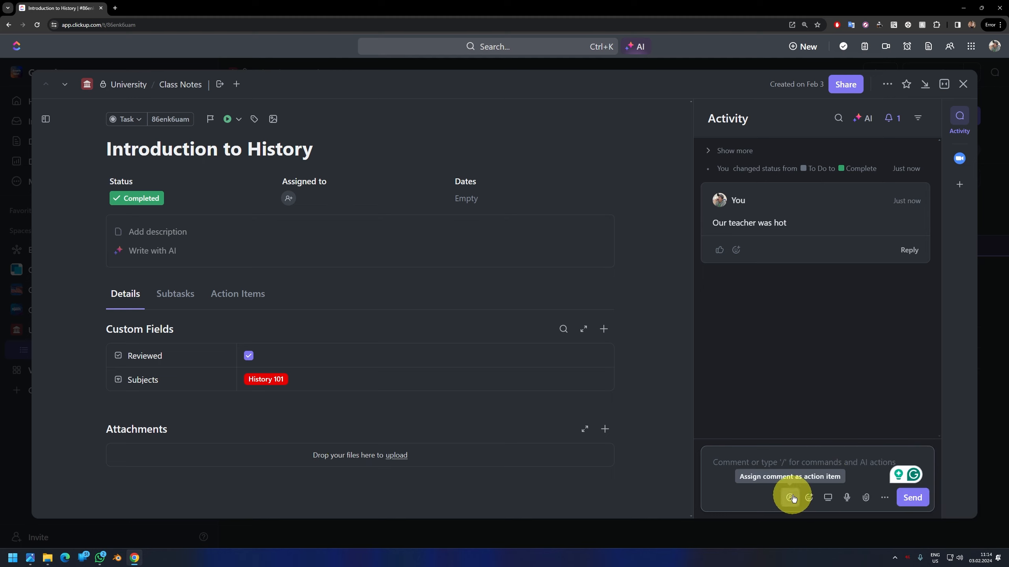
pyautogui.click(792, 499)
pyautogui.click(745, 463)
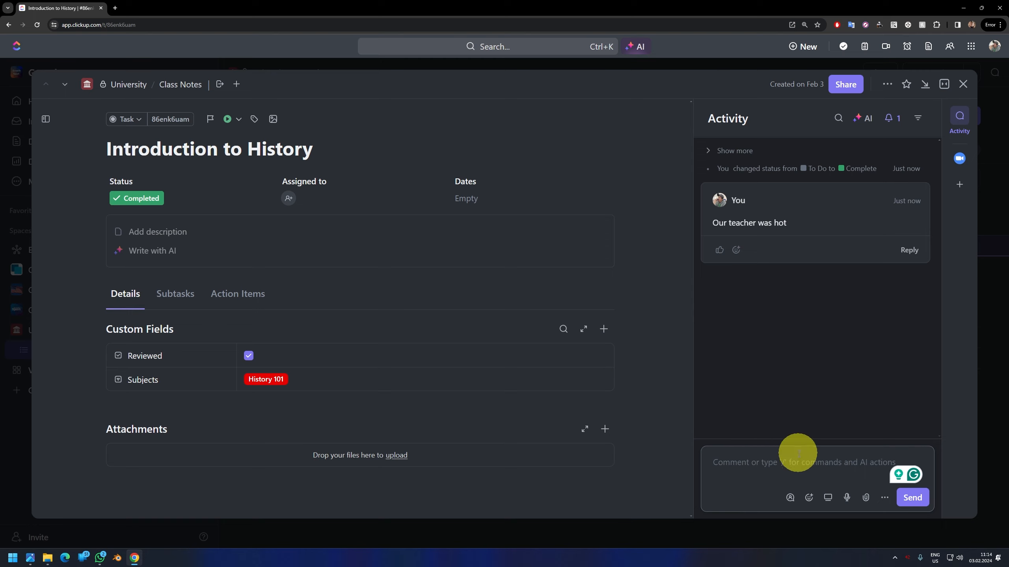
pyautogui.click(808, 500)
pyautogui.click(836, 466)
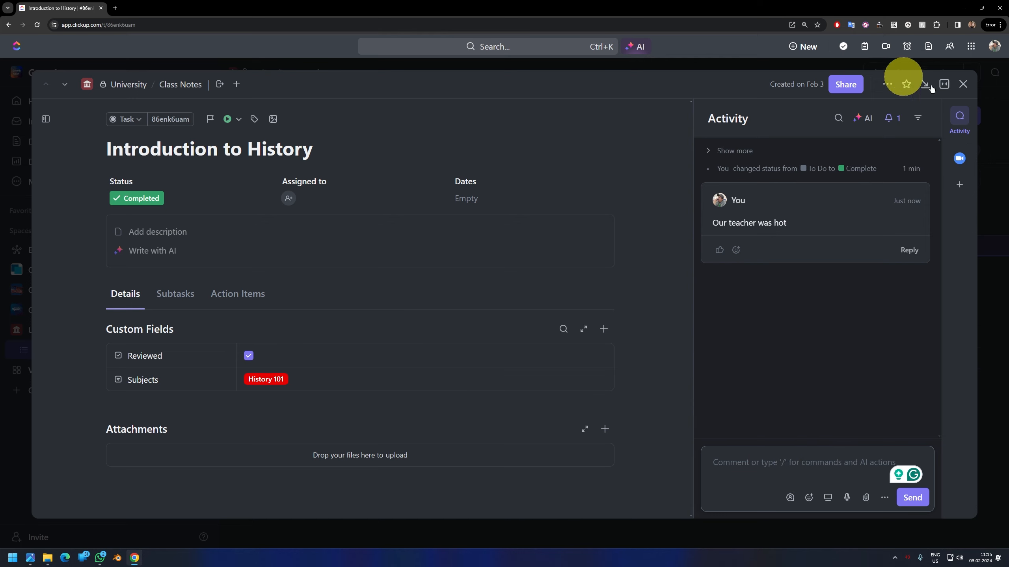
pyautogui.click(963, 84)
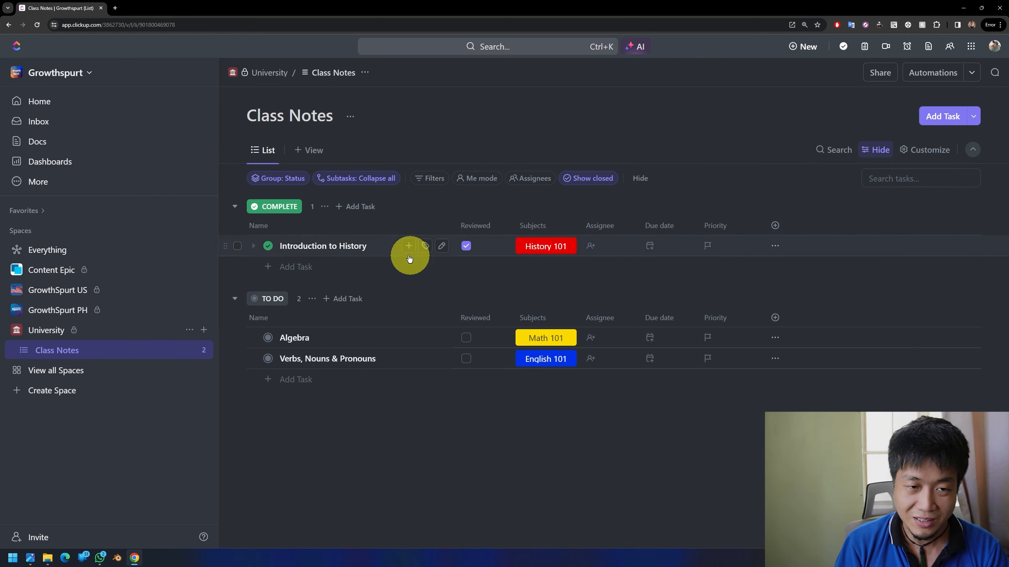
# Start a new custom field for the Class Notes list, named Type and using the Labels field type.
pyautogui.click(774, 225)
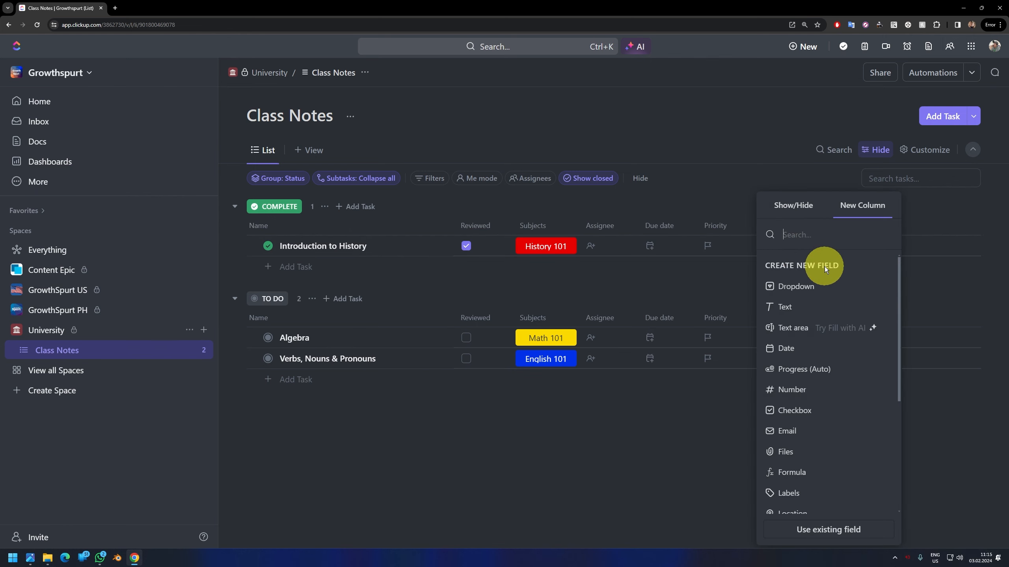
pyautogui.click(839, 532)
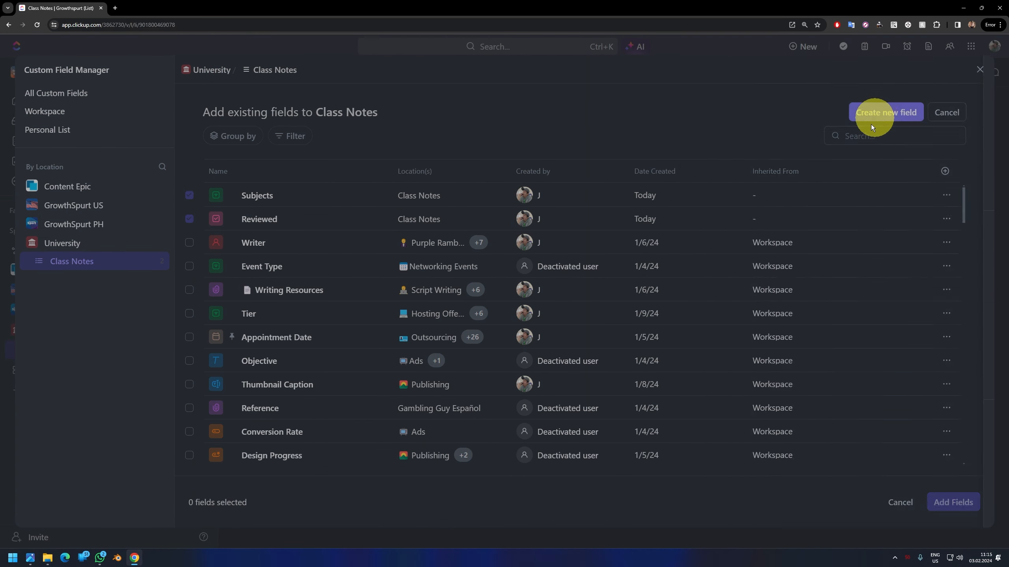
pyautogui.click(873, 111)
pyautogui.click(794, 124)
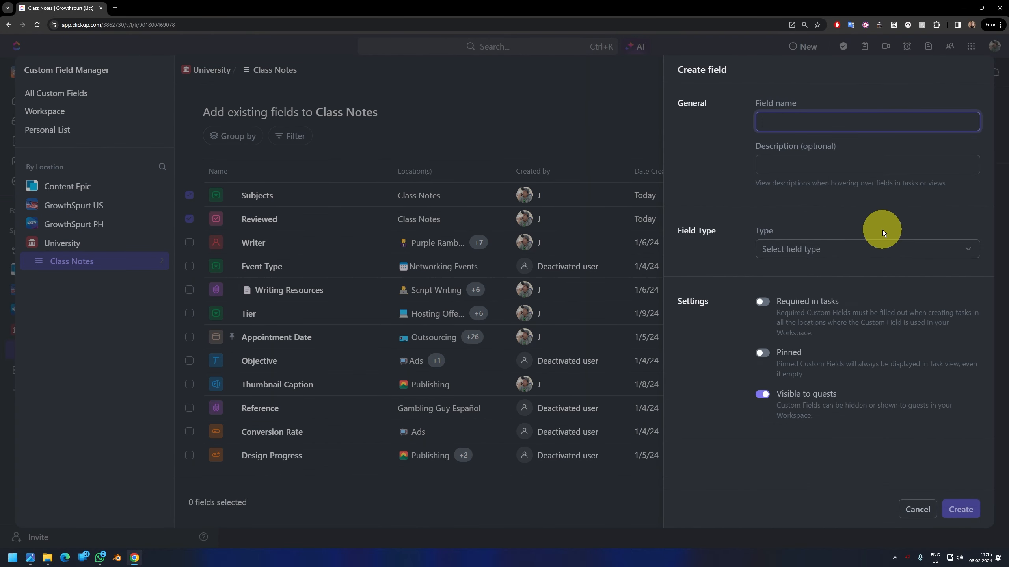
pyautogui.write('Type')
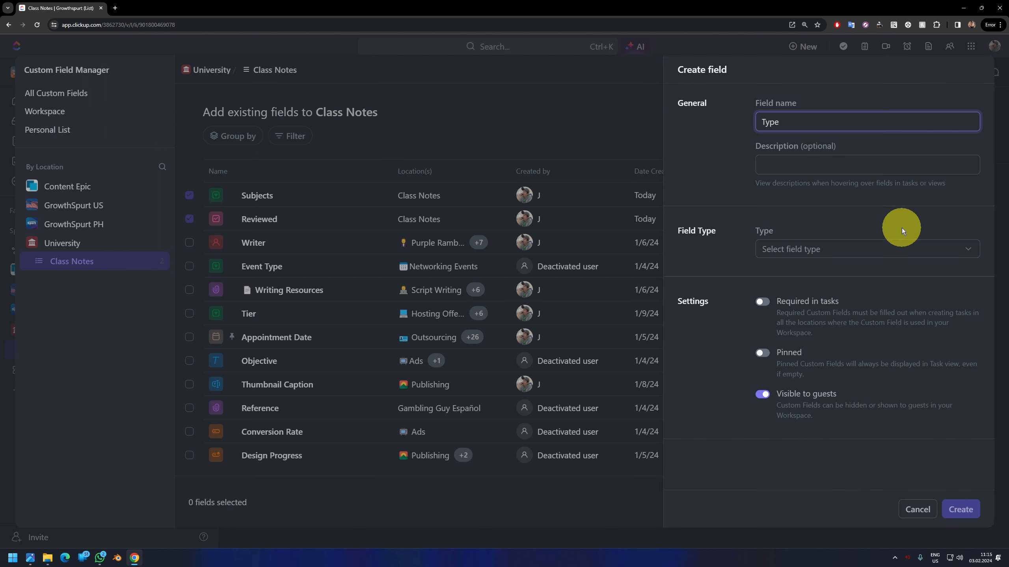
pyautogui.click(822, 248)
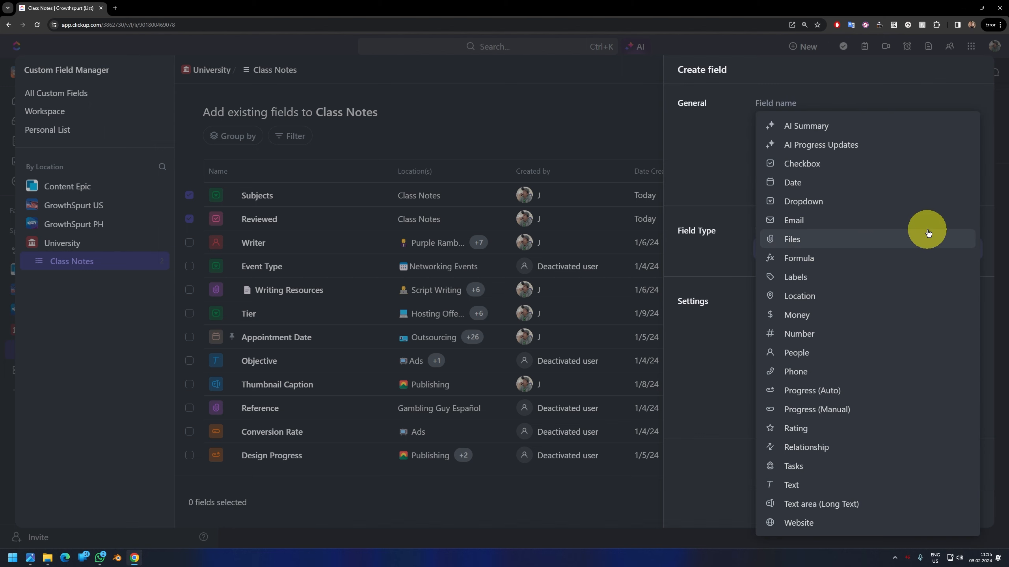
pyautogui.click(792, 277)
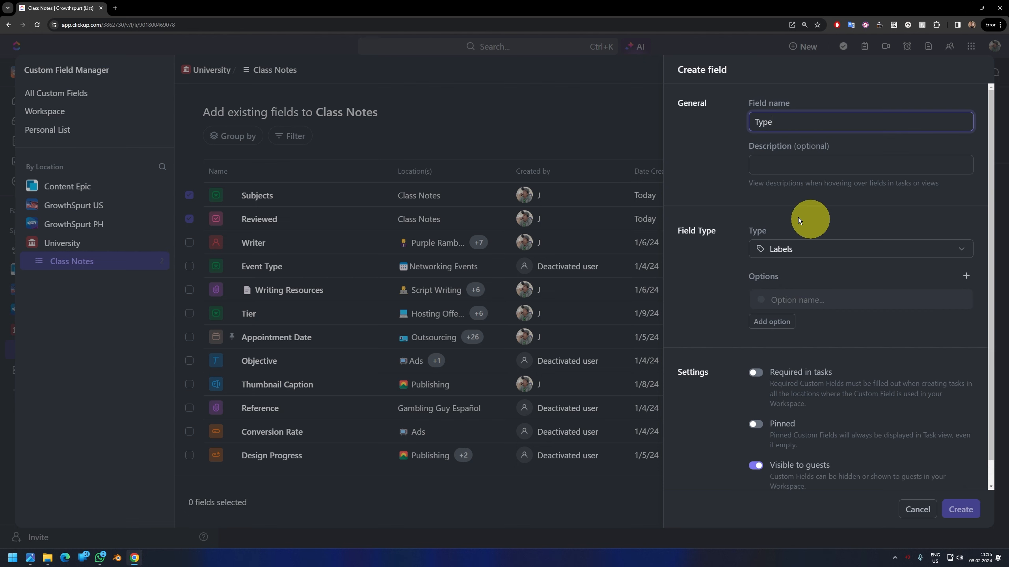
# Give the Type field the options Library, Group Study and Lecture, create it and close the Custom Field Manager.
pyautogui.click(821, 300)
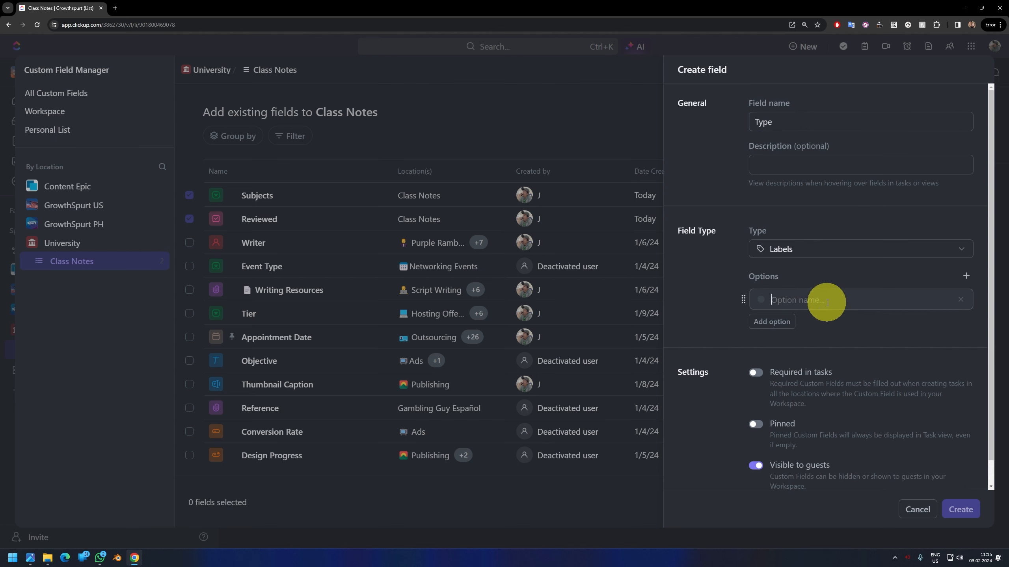
pyautogui.write('Library')
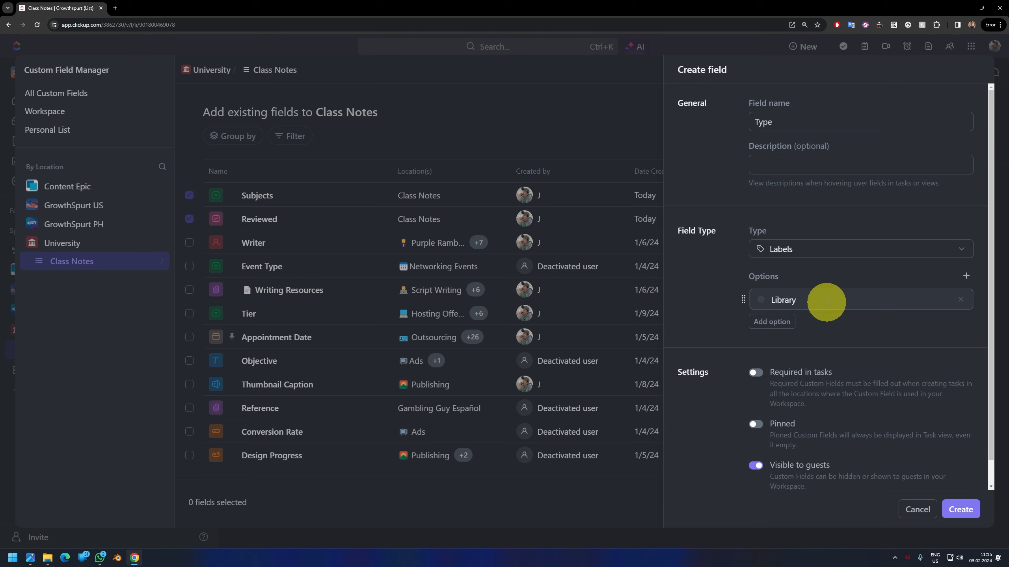
pyautogui.press('Return')
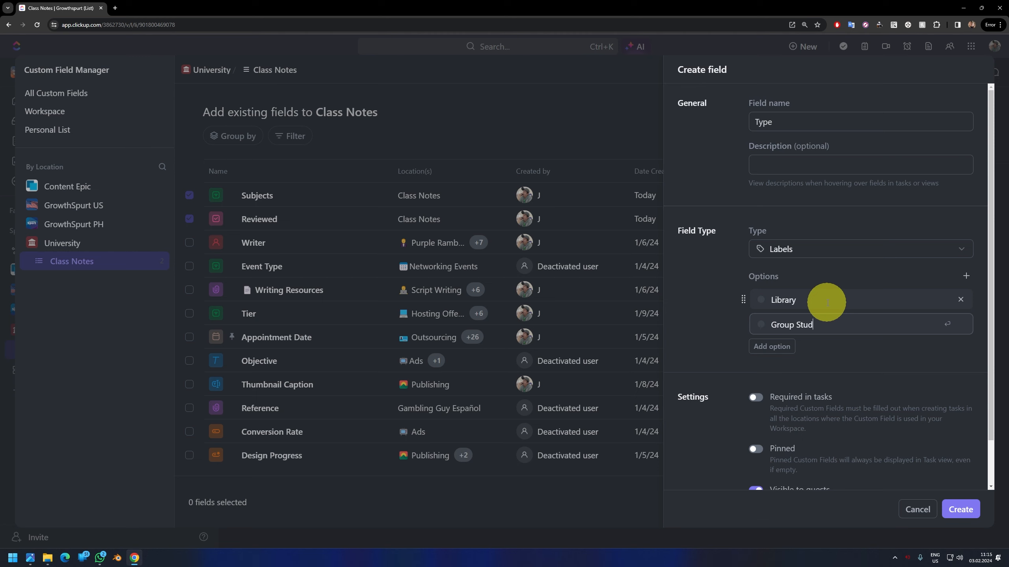
pyautogui.press('Return')
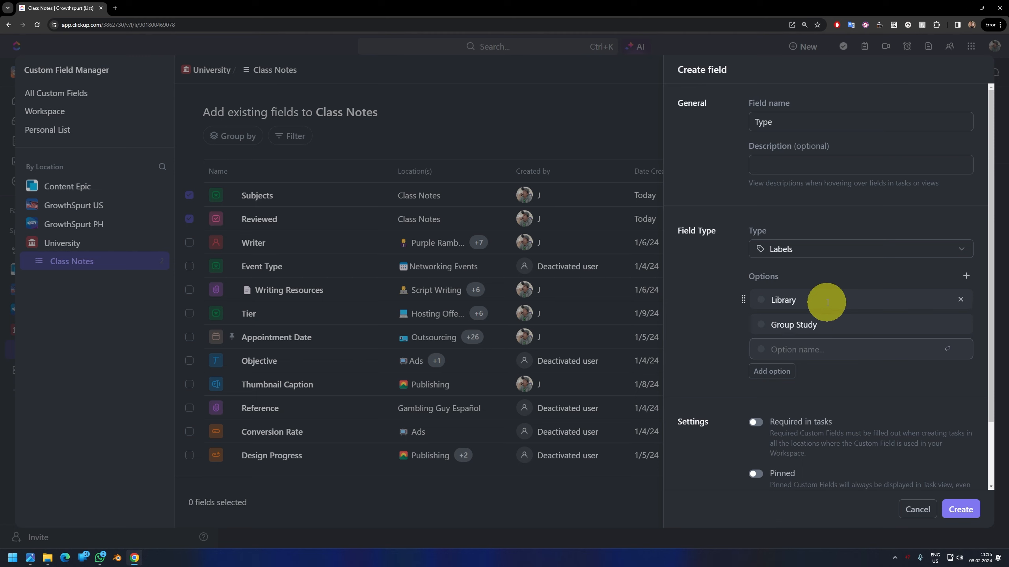
pyautogui.write('Lecture')
pyautogui.click(961, 514)
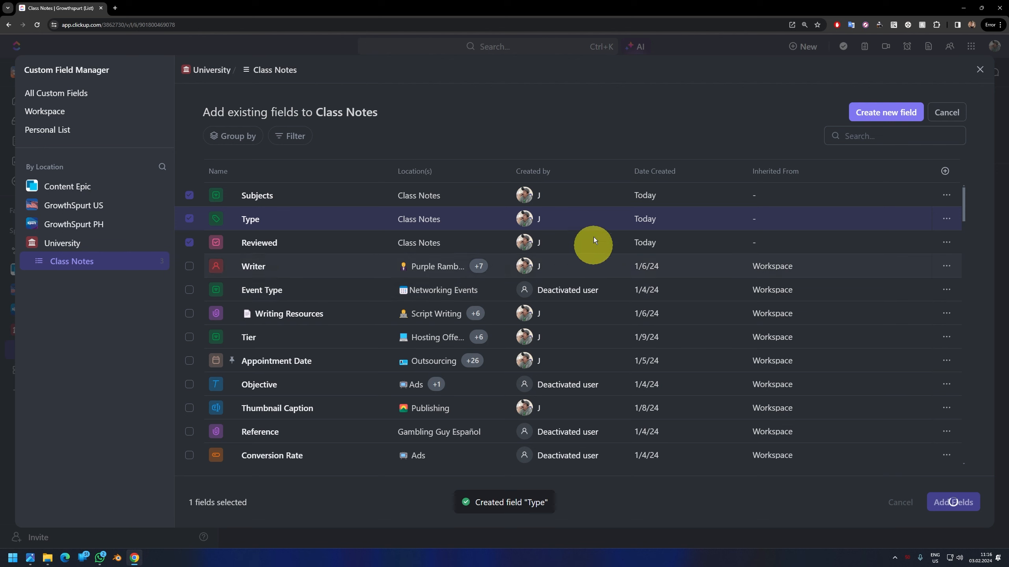
pyautogui.click(980, 69)
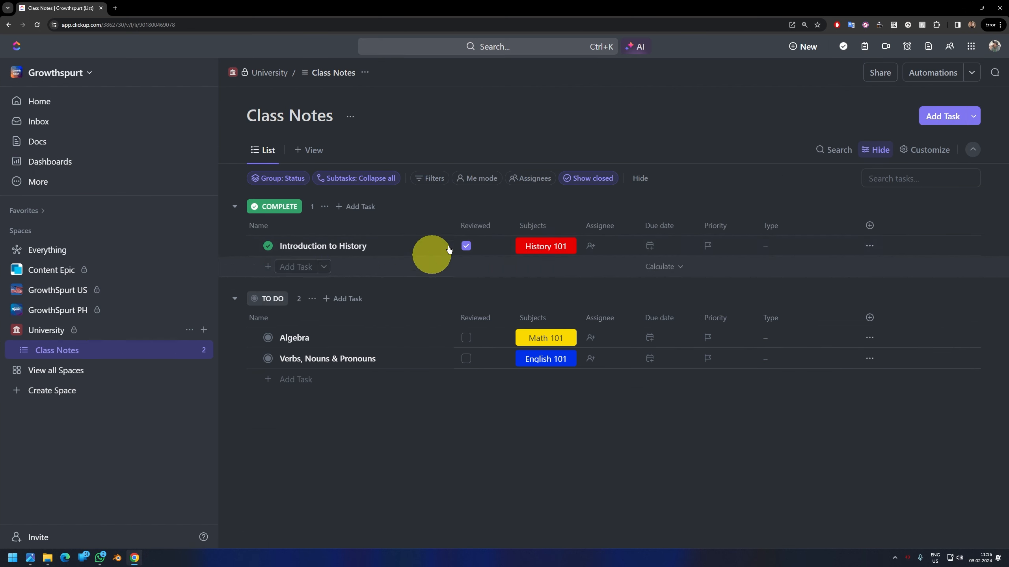
# Set the Type label to Library for Introduction to History and to Group Study for Algebra.
pyautogui.click(781, 243)
pyautogui.click(789, 317)
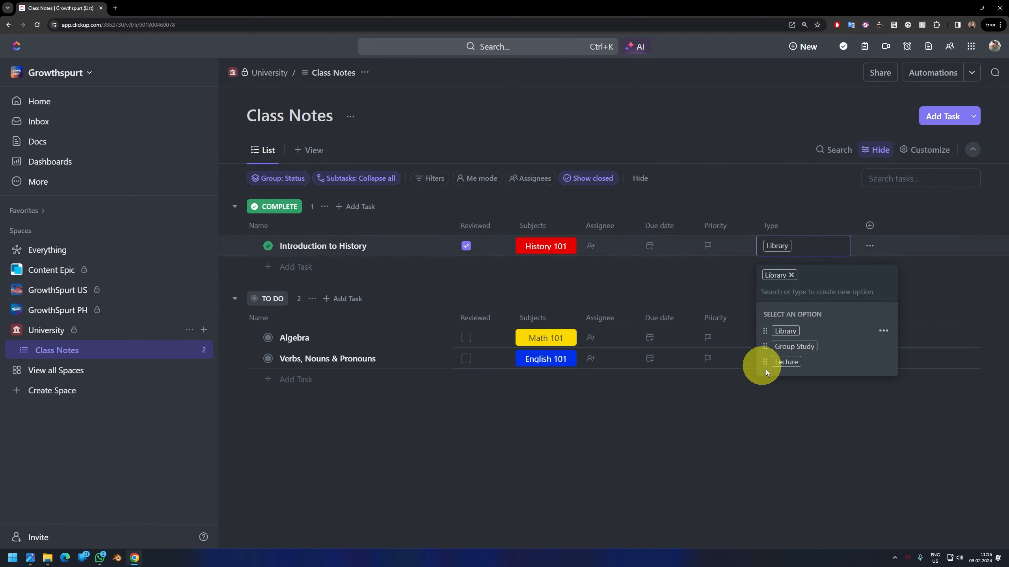
pyautogui.click(772, 339)
pyautogui.click(768, 341)
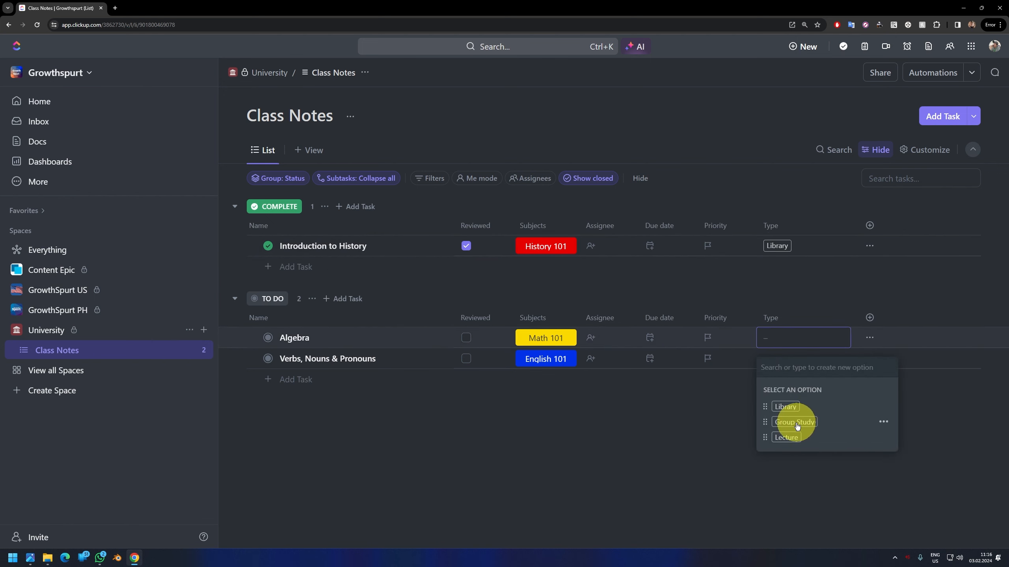
pyautogui.click(796, 425)
pyautogui.click(702, 430)
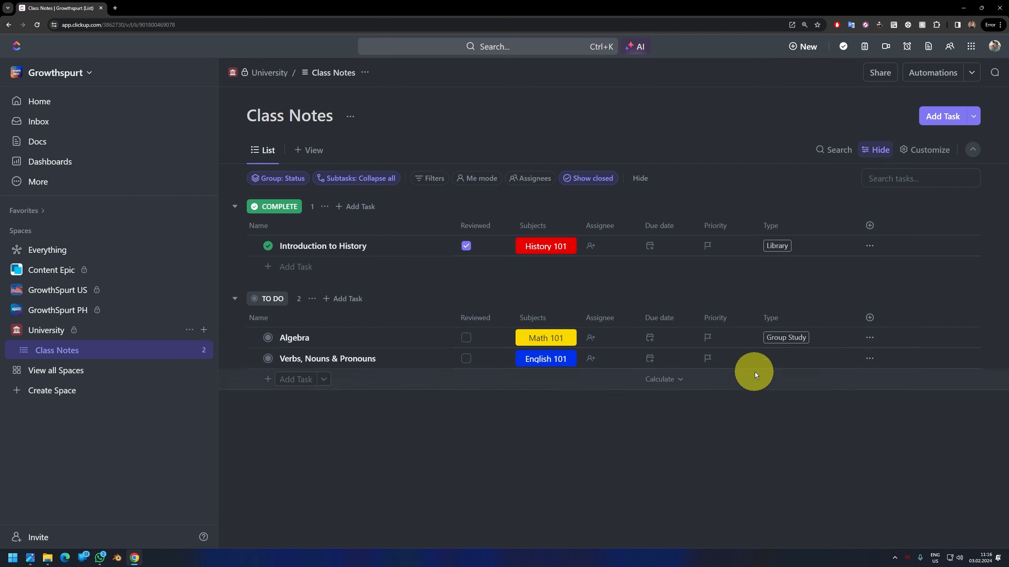
# Add Lecture as a second Type label for Algebra and set Verbs, Nouns & Pronouns to Lecture.
pyautogui.click(825, 340)
pyautogui.click(719, 426)
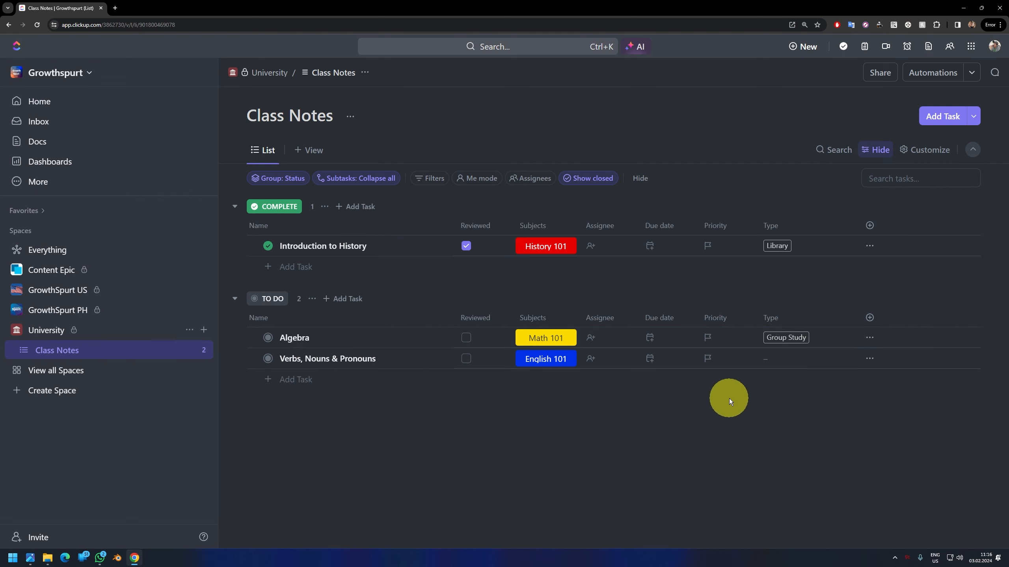
pyautogui.click(786, 338)
pyautogui.click(786, 456)
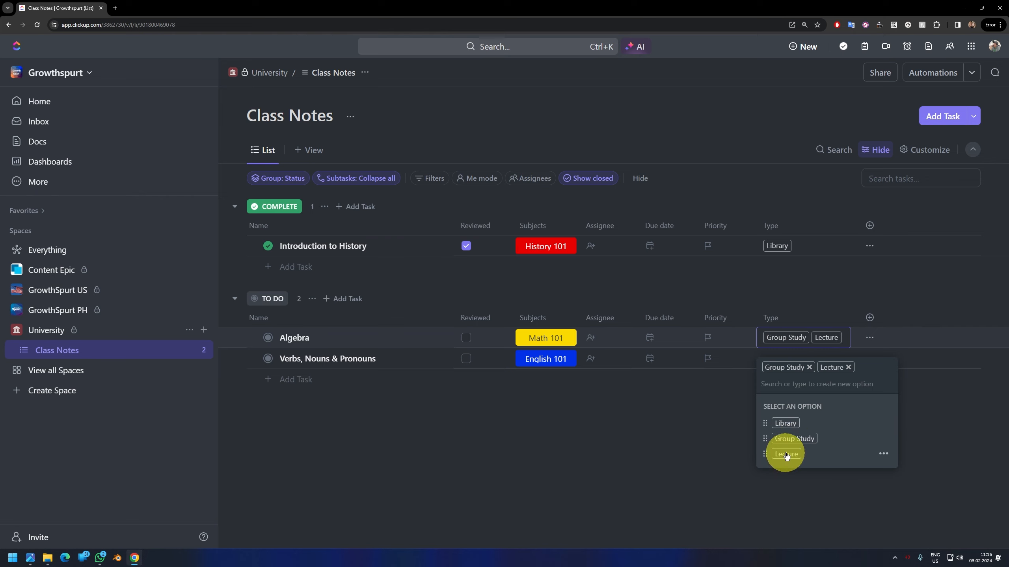
pyautogui.click(728, 430)
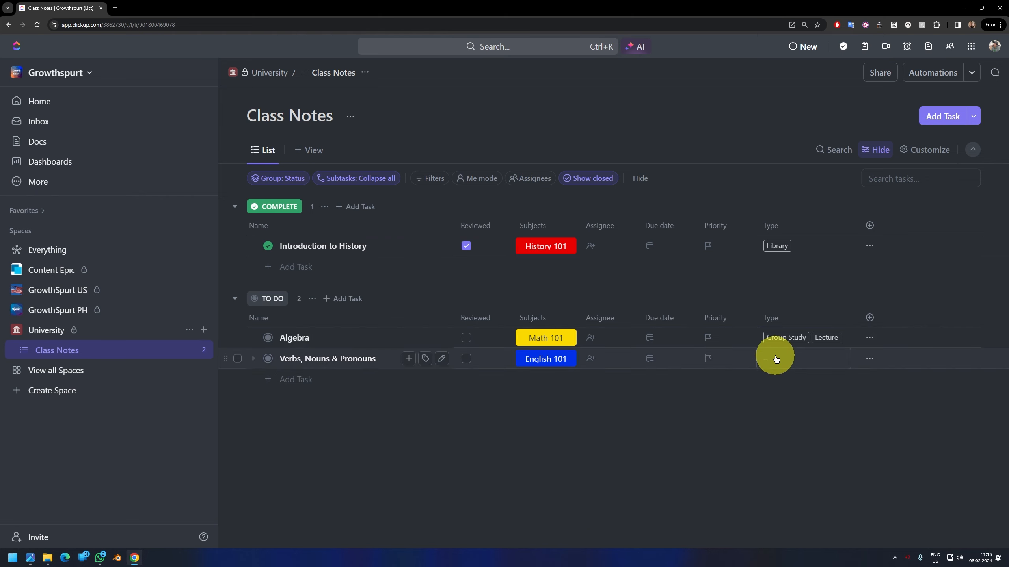
pyautogui.click(776, 360)
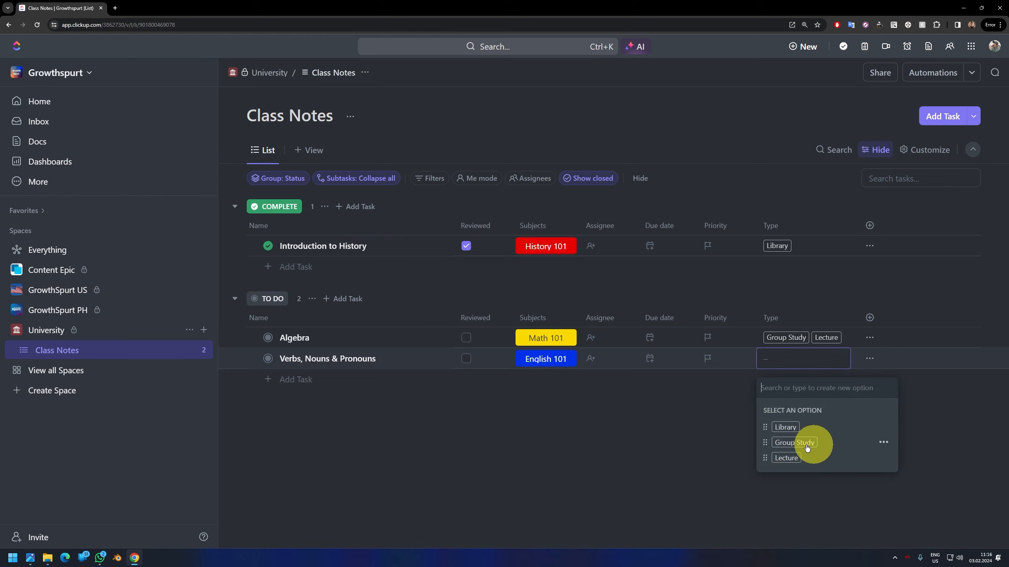
pyautogui.click(785, 459)
pyautogui.click(710, 428)
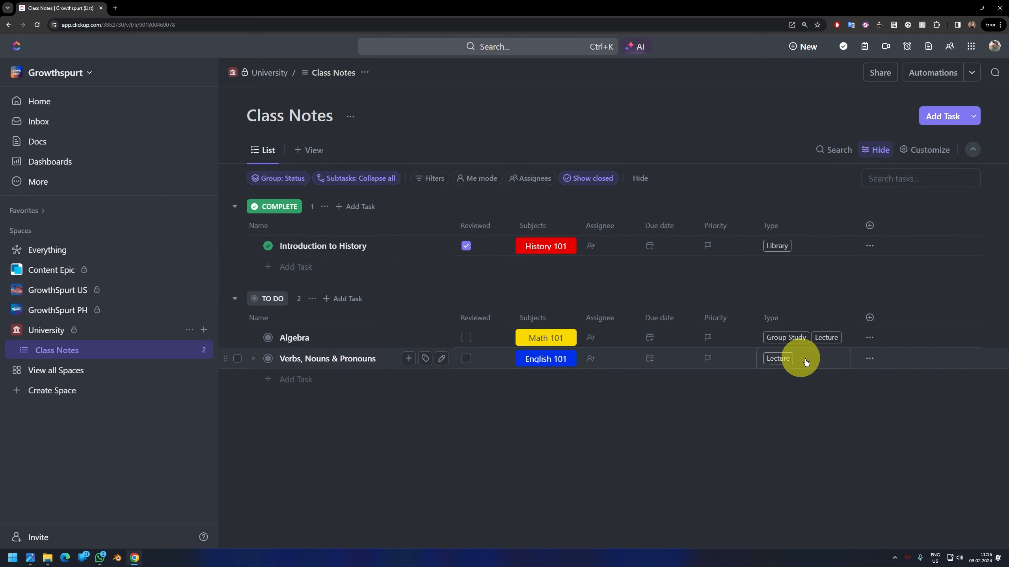
# Set the due date of Introduction to History to 5 February 2024 and its priority to Normal.
pyautogui.click(653, 247)
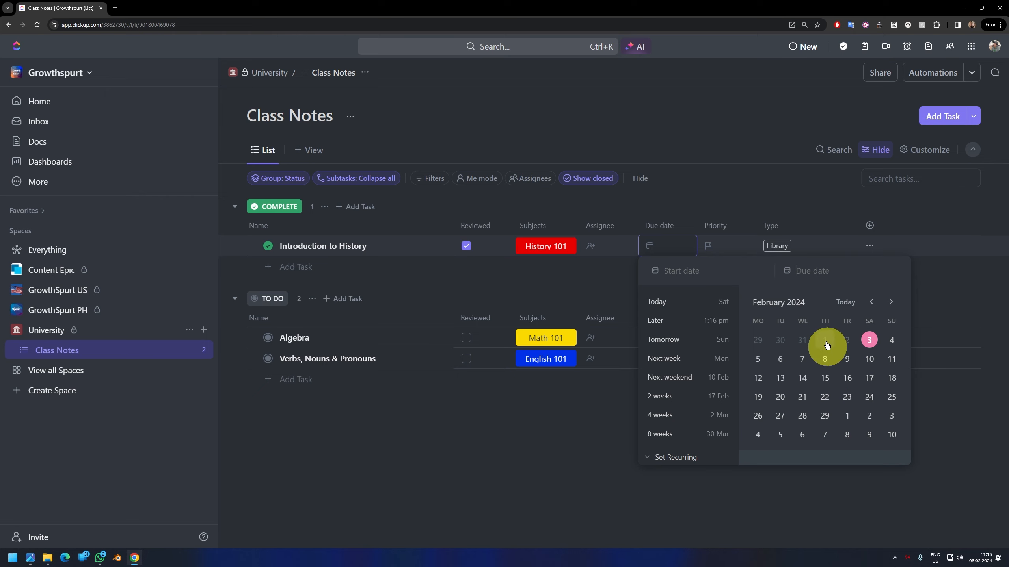
pyautogui.click(758, 361)
pyautogui.click(715, 517)
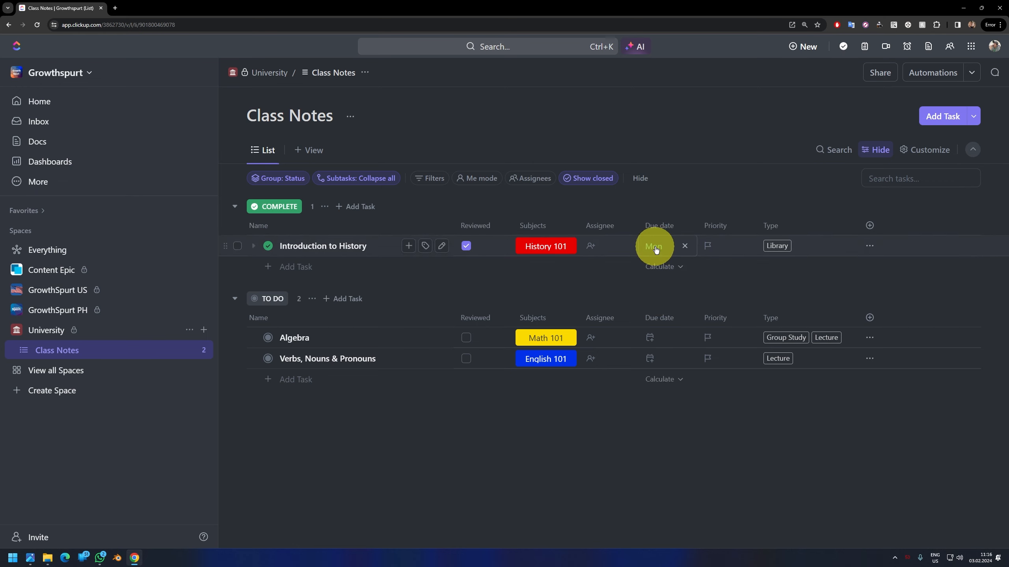
pyautogui.click(707, 245)
pyautogui.click(731, 316)
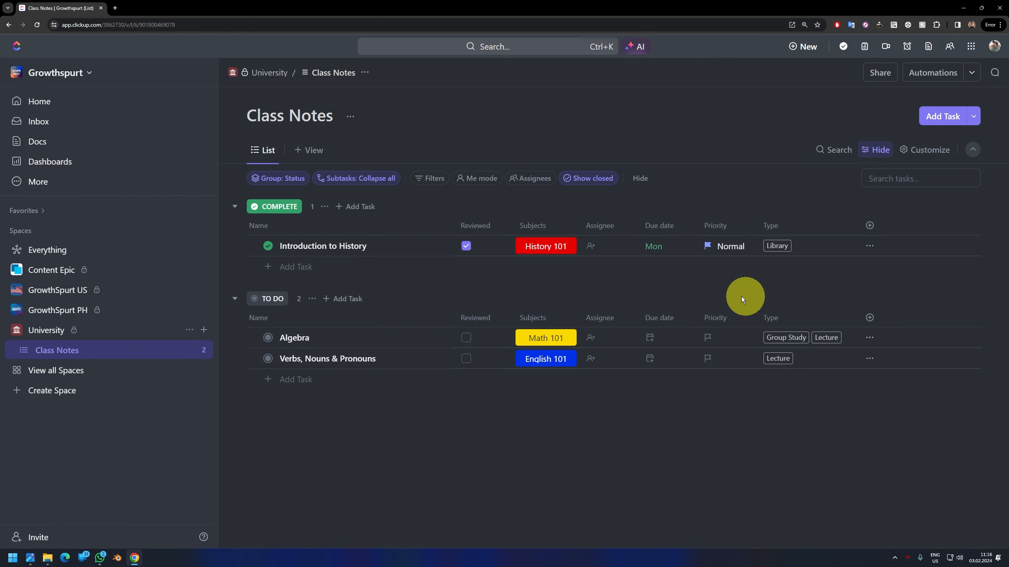
# Set the due date of Algebra to 4 February 2024 and its priority to Urgent.
pyautogui.click(707, 337)
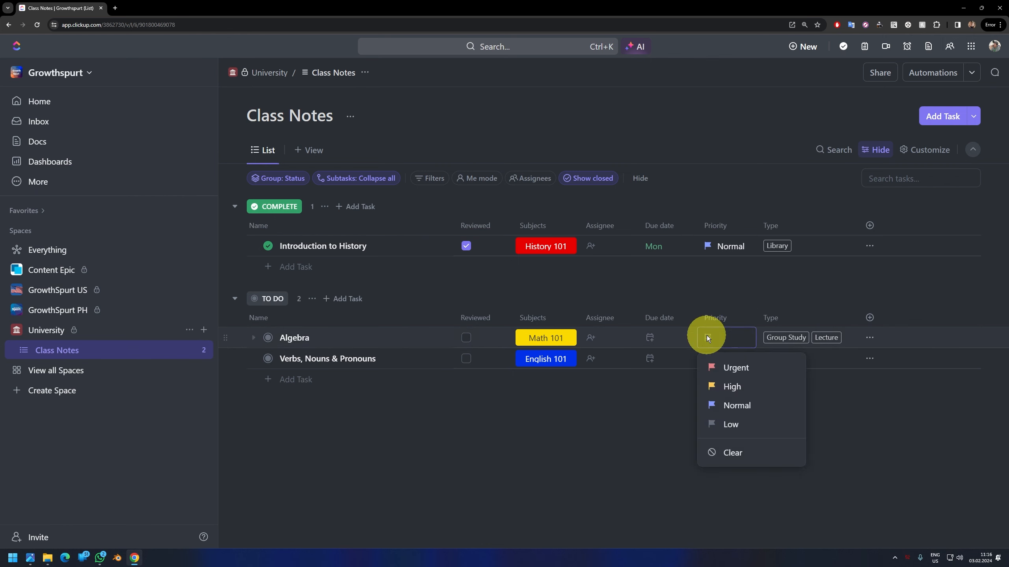
pyautogui.click(658, 343)
pyautogui.click(891, 201)
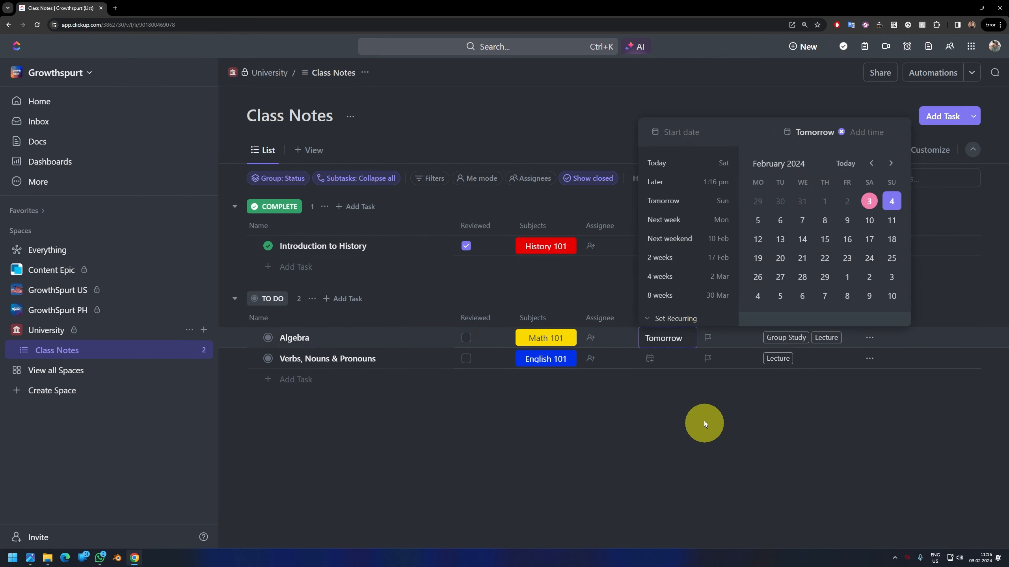
pyautogui.click(703, 423)
pyautogui.click(711, 337)
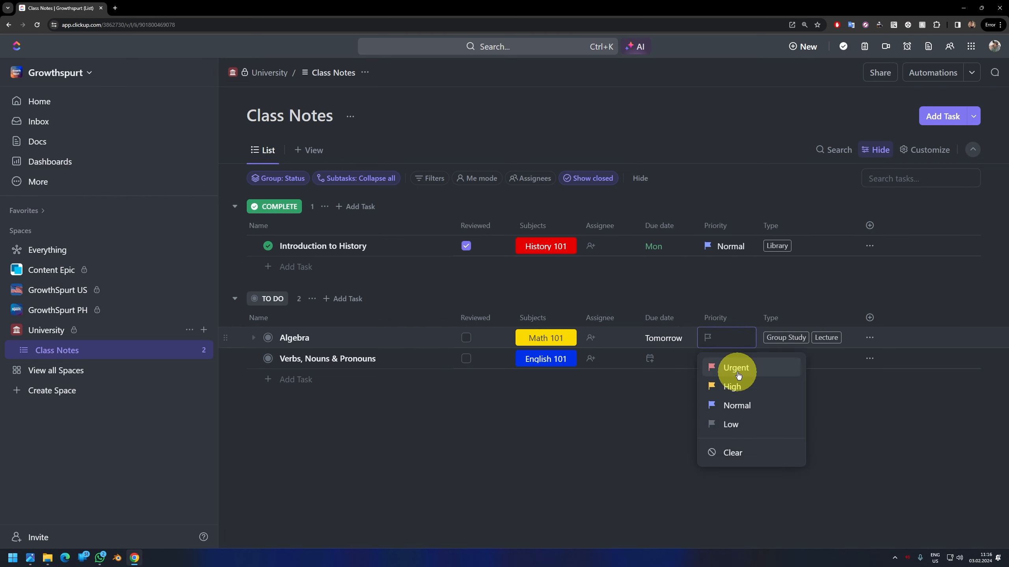
pyautogui.click(737, 370)
# Set the due date of Verbs, Nouns & Pronouns to 7 February 2024 and its priority to High.
pyautogui.click(664, 360)
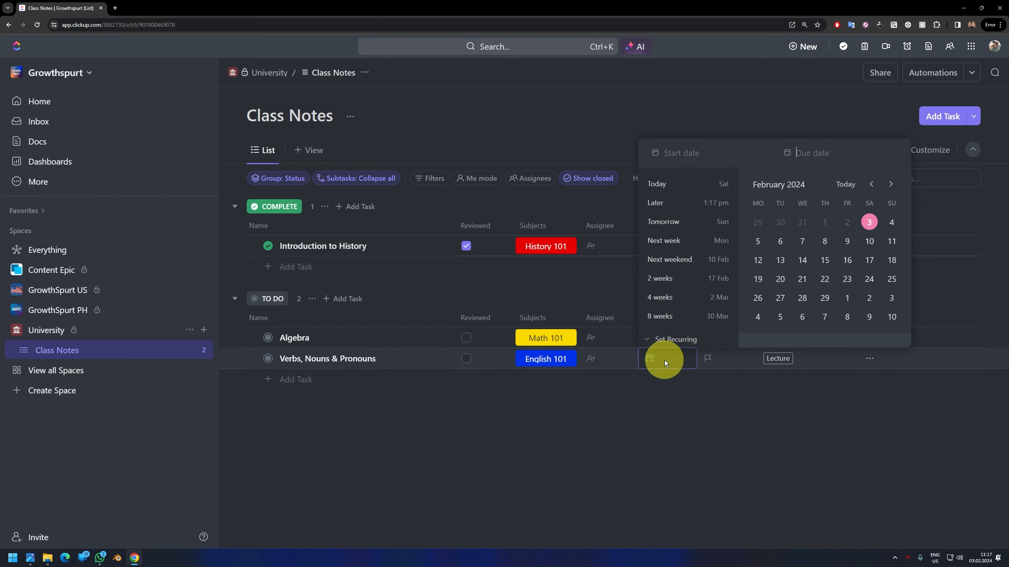
pyautogui.click(800, 240)
pyautogui.click(705, 393)
pyautogui.click(710, 357)
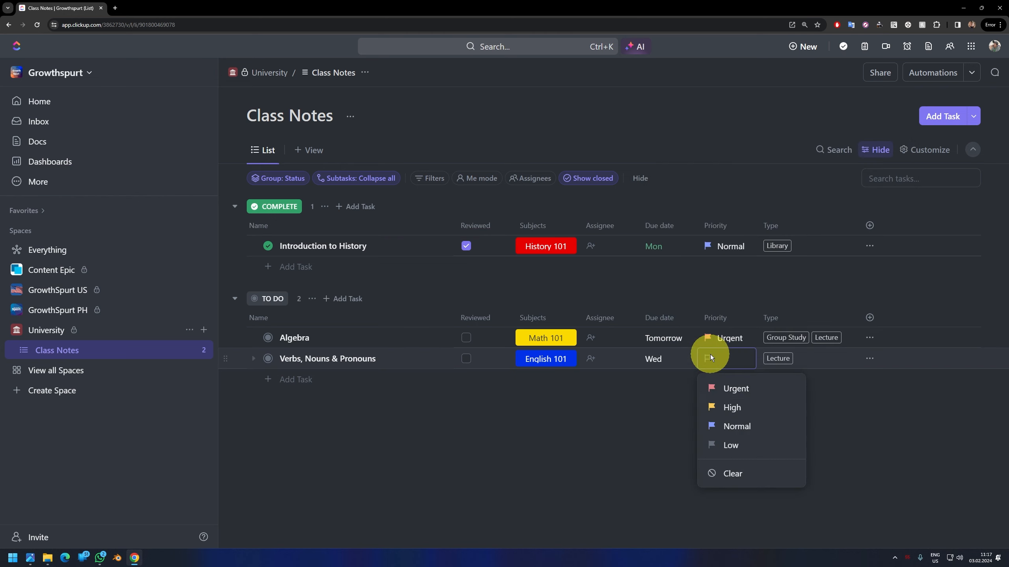
pyautogui.click(716, 408)
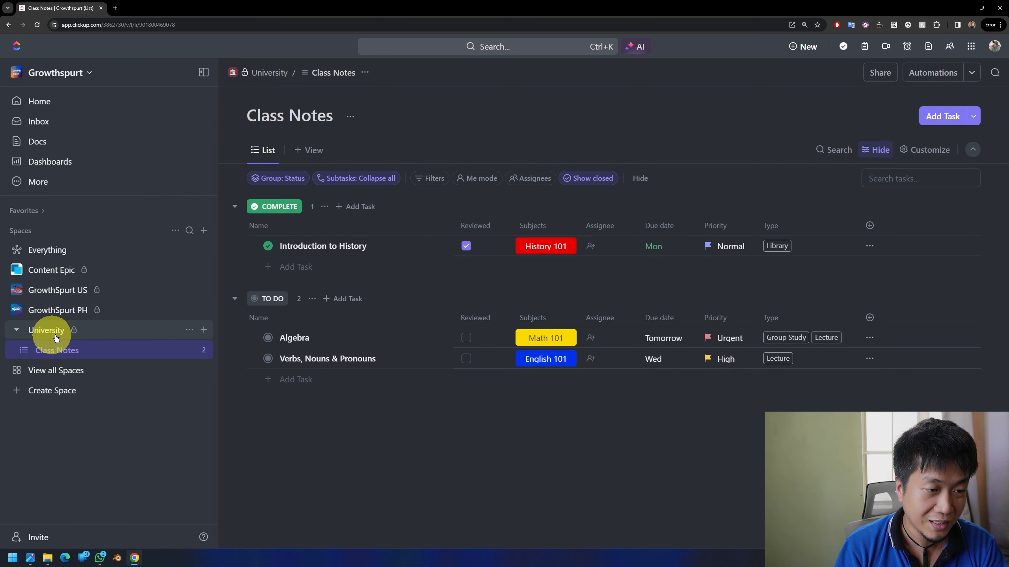
# Create a new list named Class Assignments in the University Space.
pyautogui.click(203, 330)
pyautogui.click(260, 353)
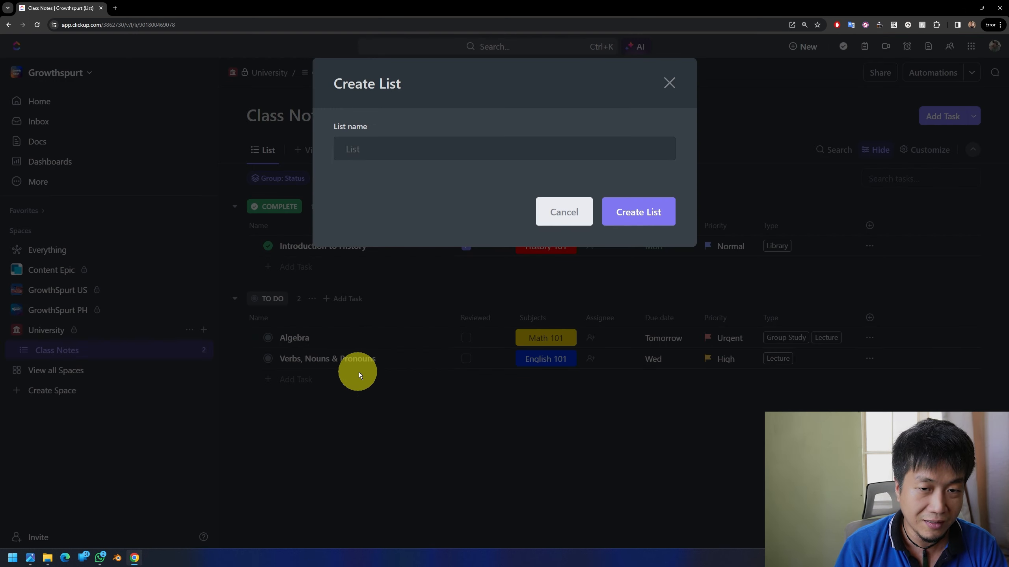
pyautogui.write('Clas')
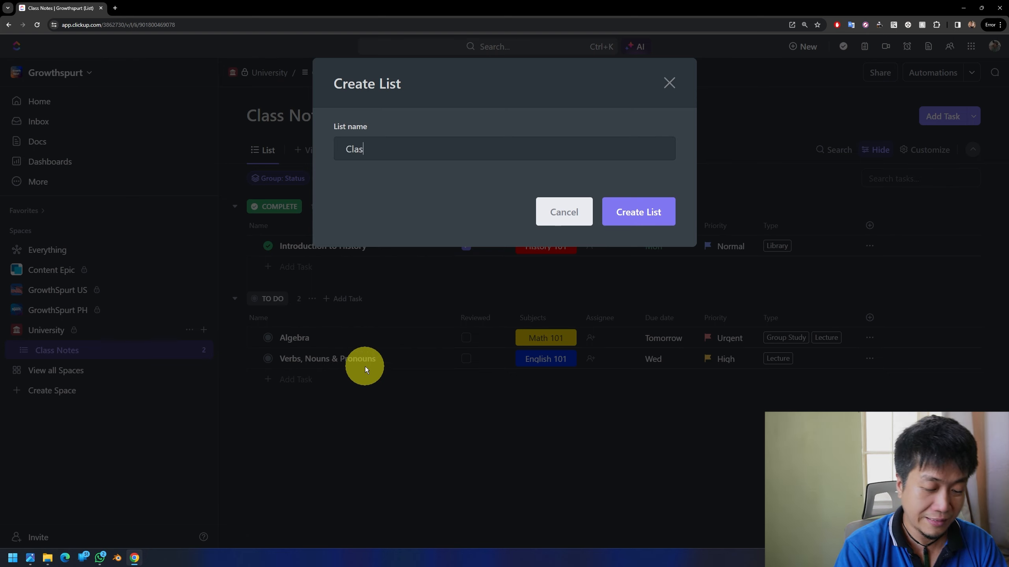
pyautogui.write('s Ass')
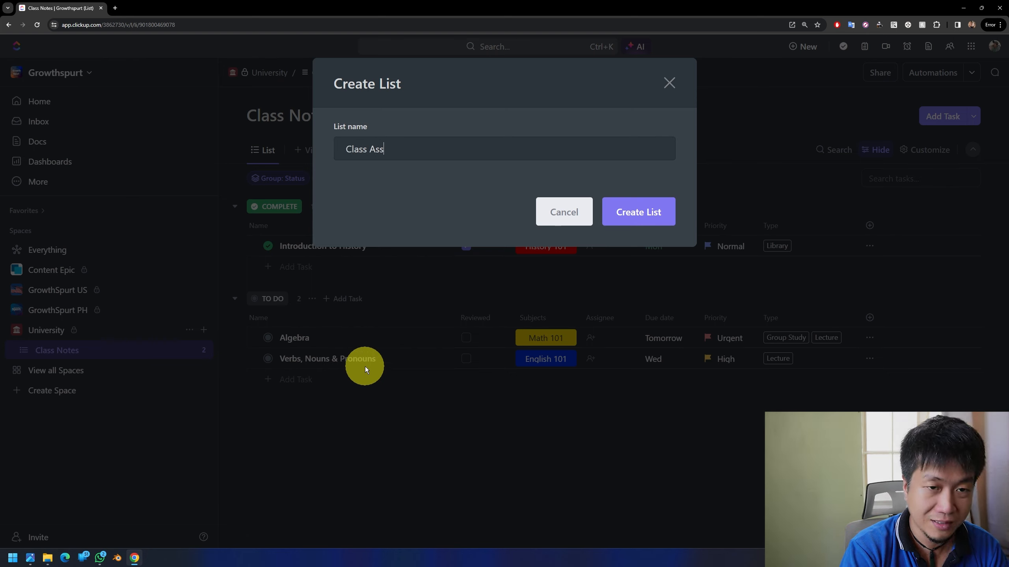
pyautogui.write('ignem')
pyautogui.write('ment')
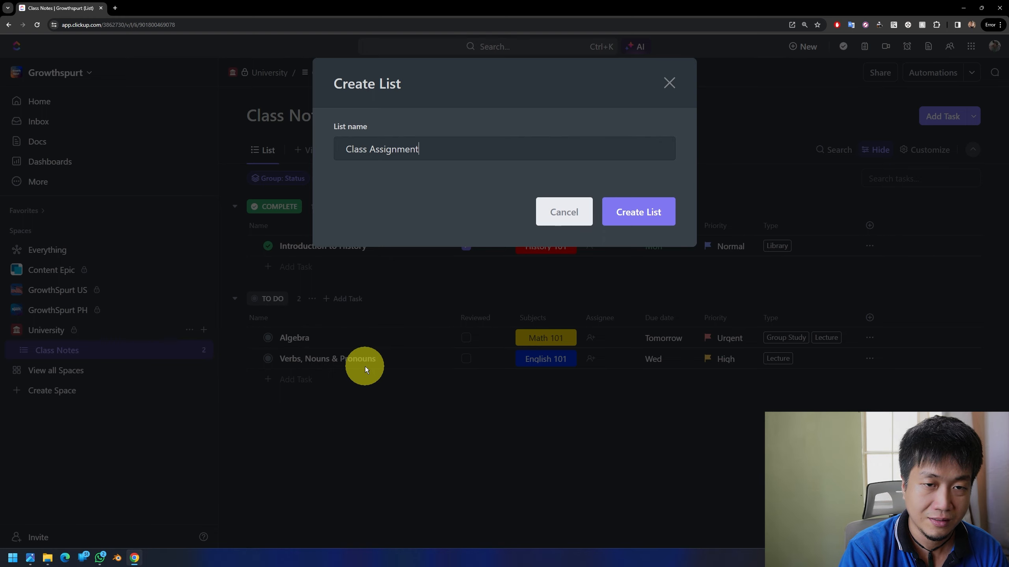
pyautogui.click(643, 227)
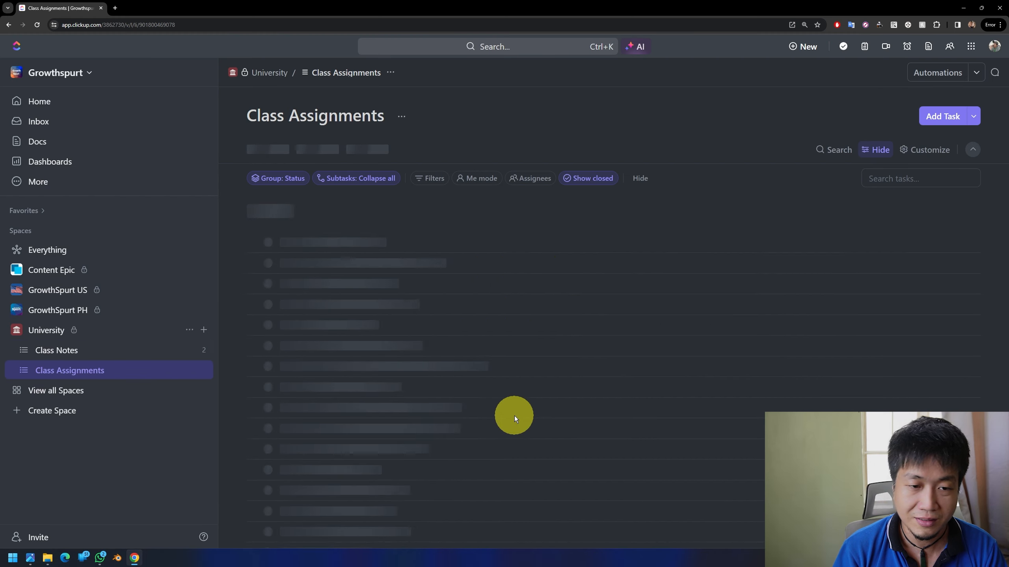
pyautogui.click(969, 214)
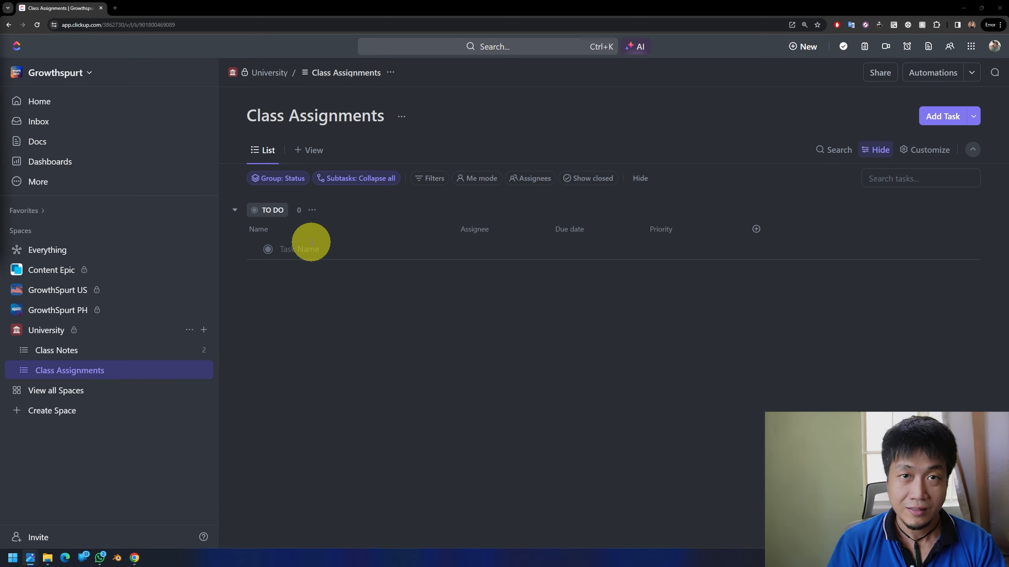
# Add the tasks History of Asia, Chapter 1 - 3 Algebra and Grammar to the Class Assignments list.
pyautogui.click(306, 249)
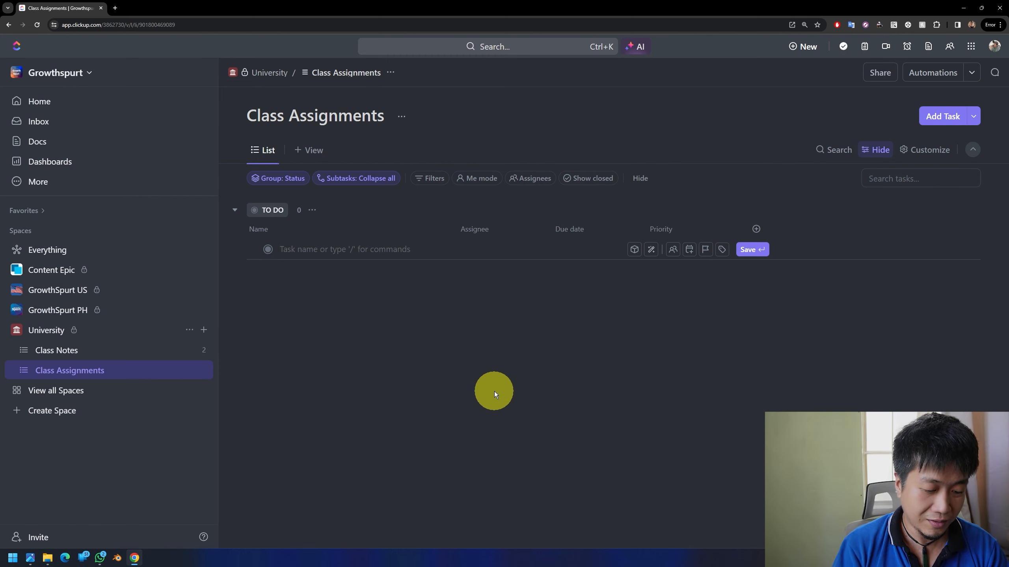
pyautogui.write('History')
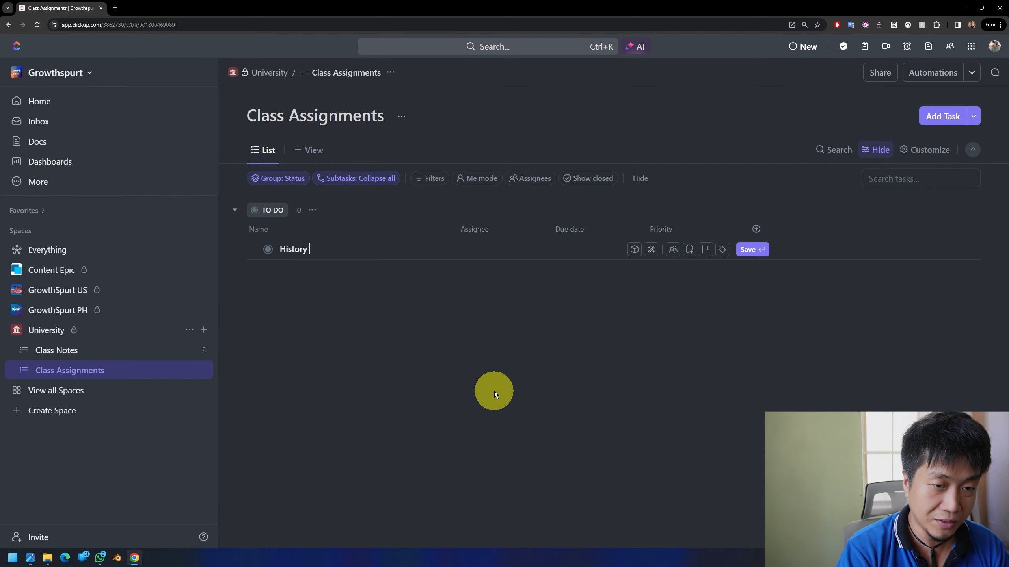
pyautogui.write(' of Asia')
pyautogui.press('Return')
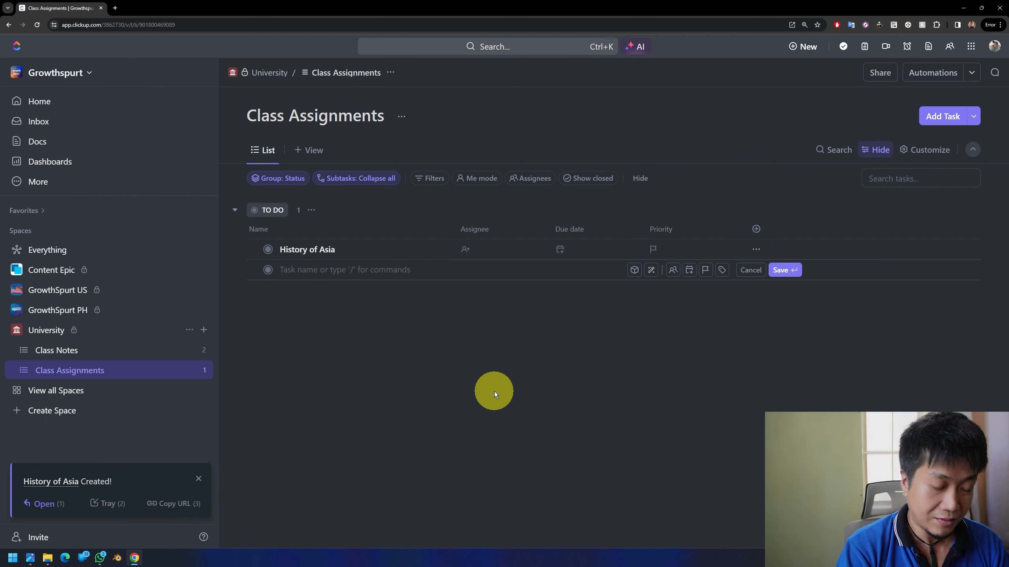
pyautogui.write('Chapter')
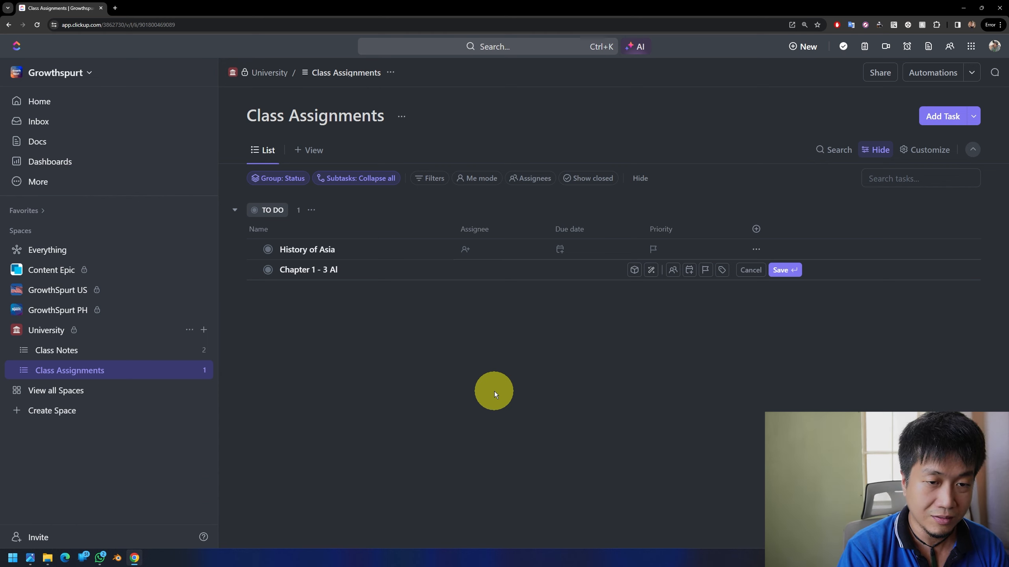
pyautogui.write('1 - 3 Algebra')
pyautogui.press('Return')
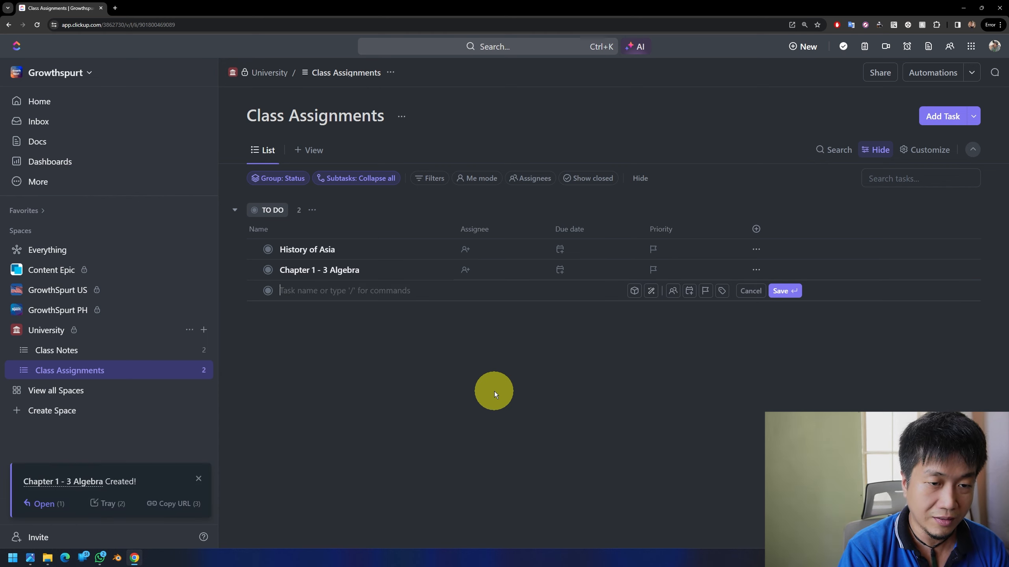
pyautogui.write('Grammar')
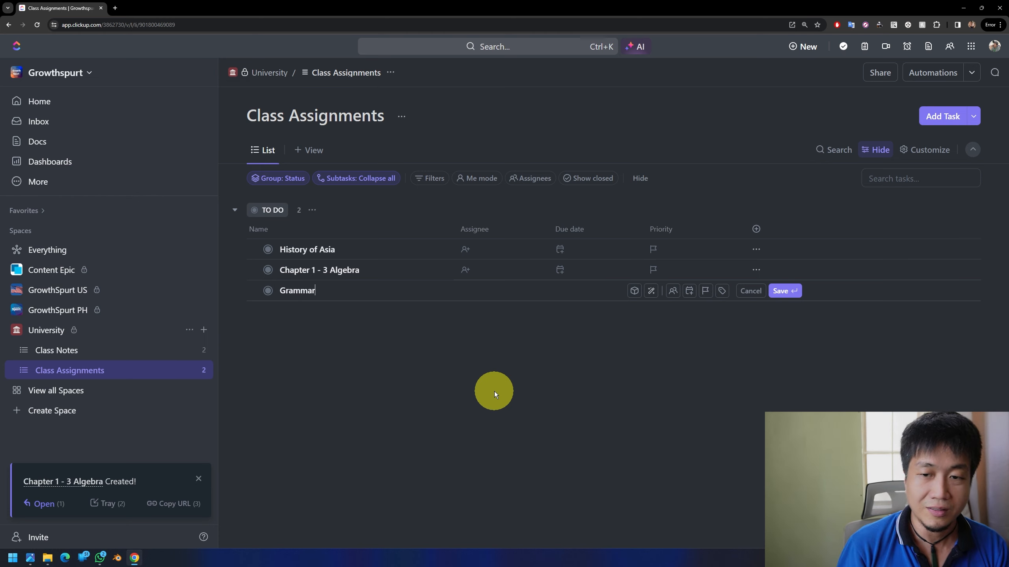
pyautogui.press('Return')
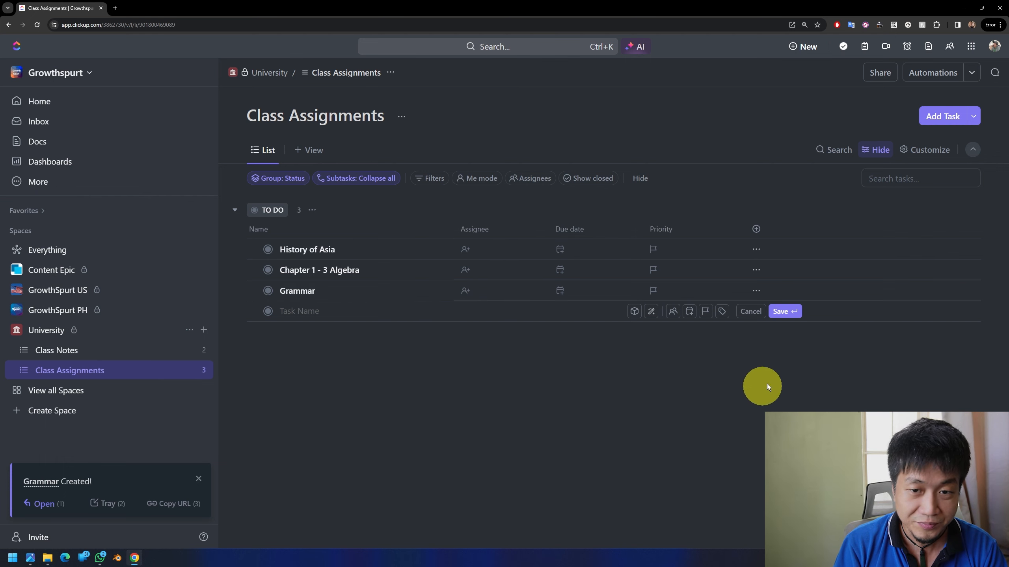
# Create a custom field named Link to materials with the Website type and add it to the Class Assignments list.
pyautogui.click(757, 230)
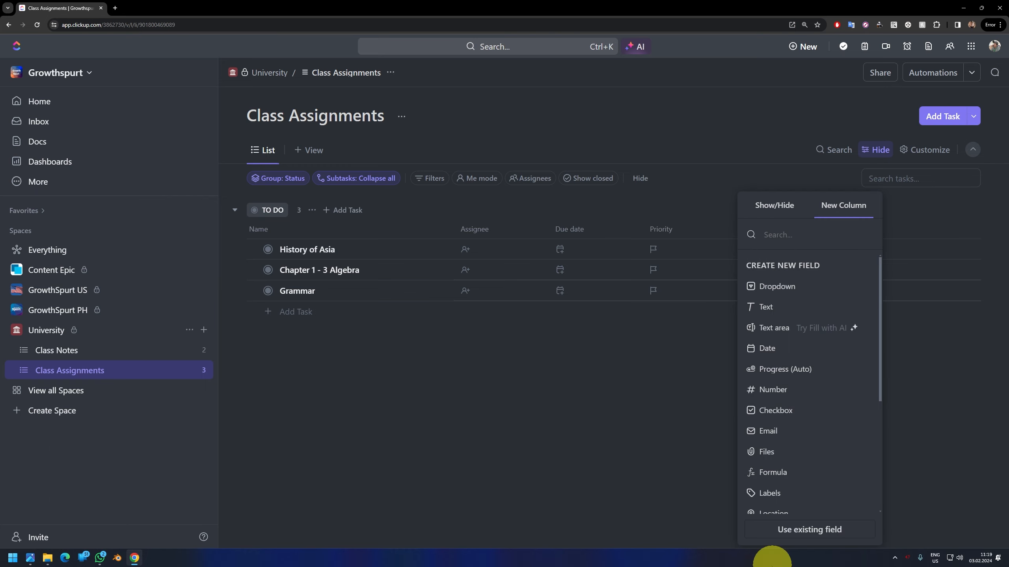
pyautogui.click(818, 532)
pyautogui.click(909, 112)
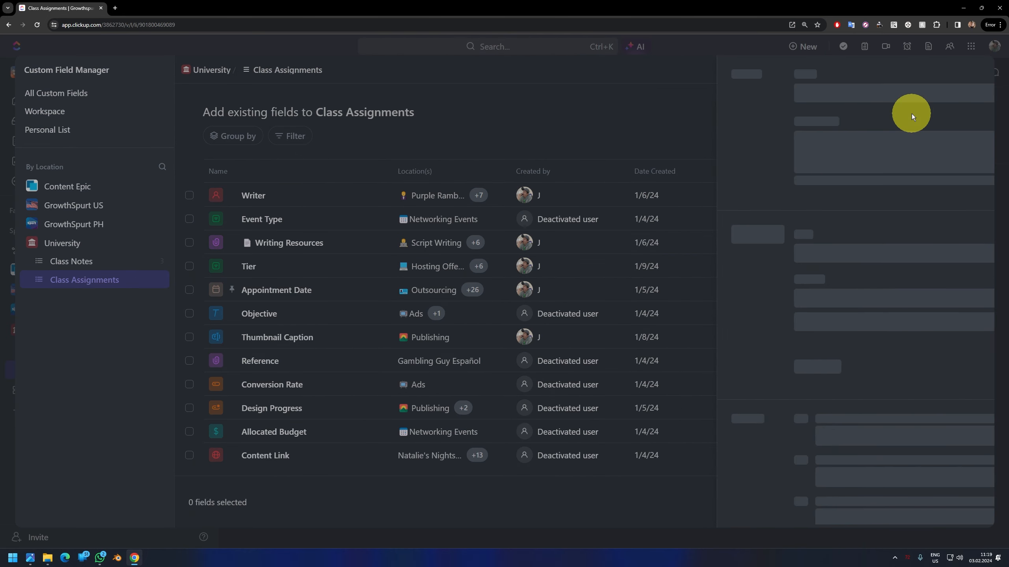
pyautogui.click(801, 122)
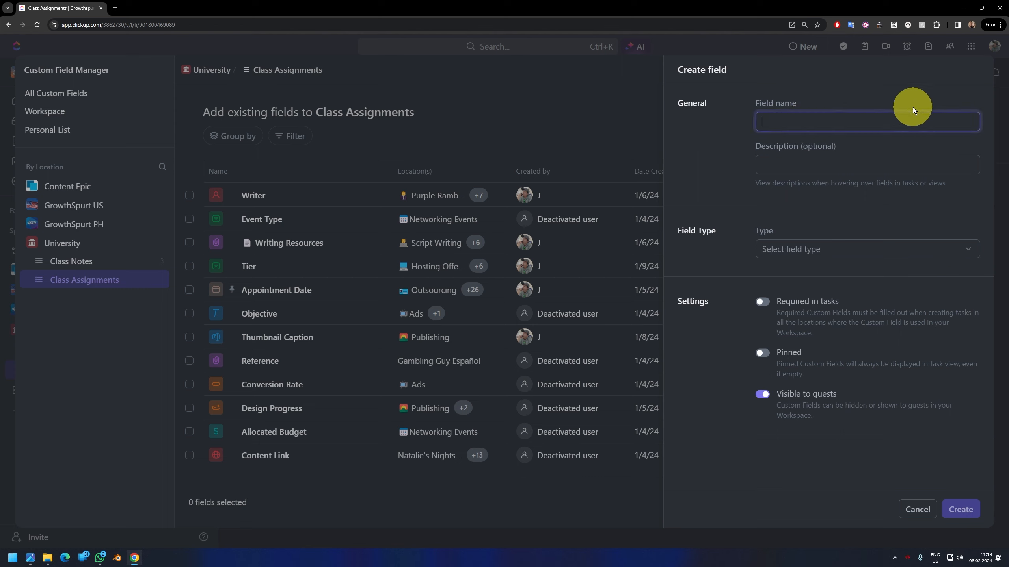
pyautogui.write('Link ')
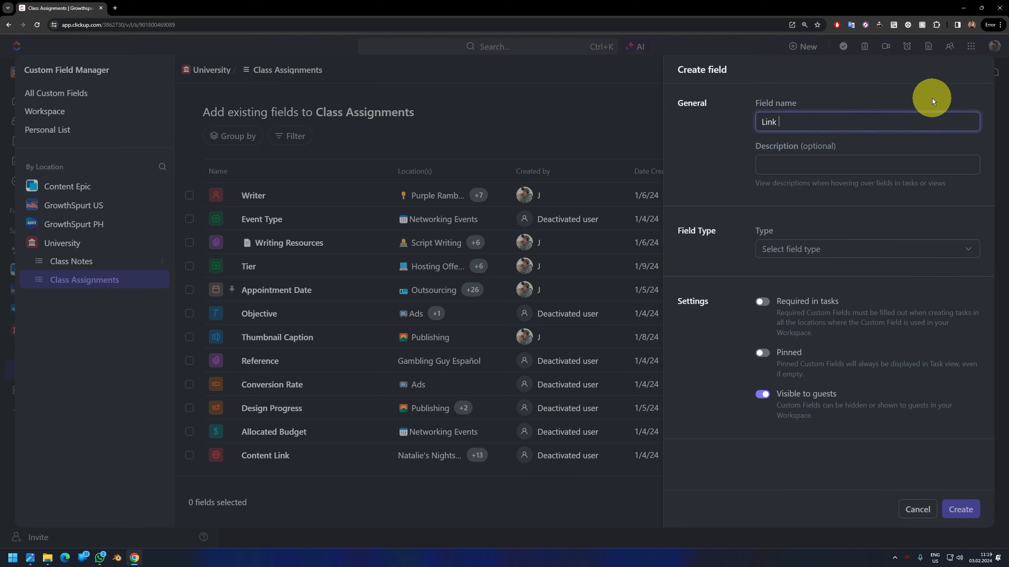
pyautogui.write('to materials')
pyautogui.click(790, 247)
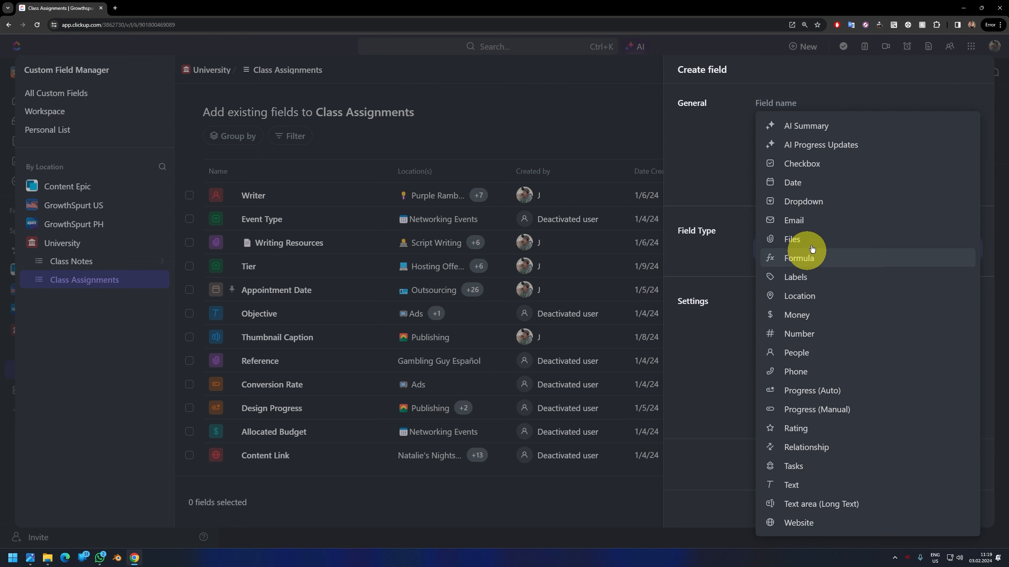
pyautogui.click(799, 524)
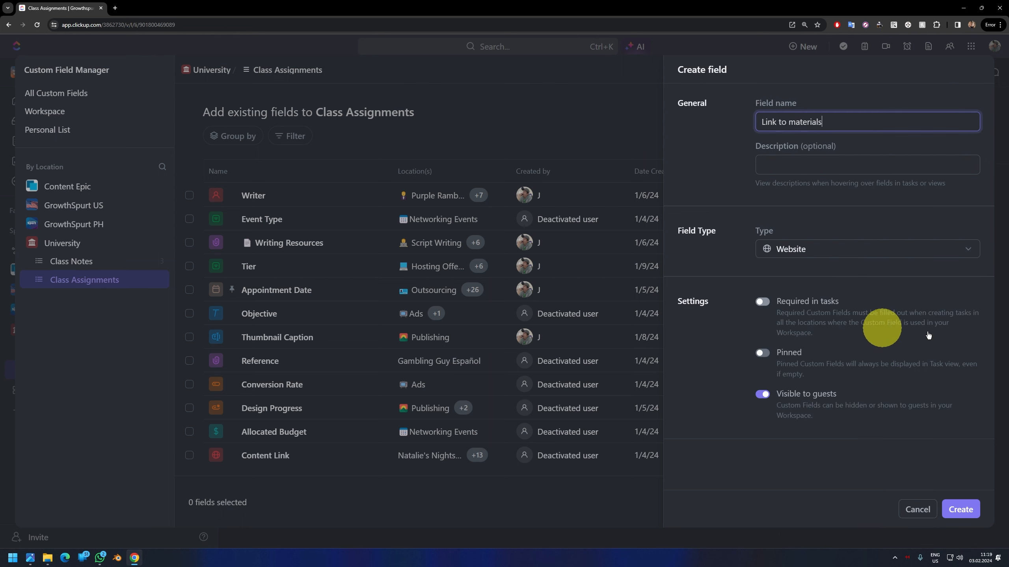
pyautogui.click(960, 510)
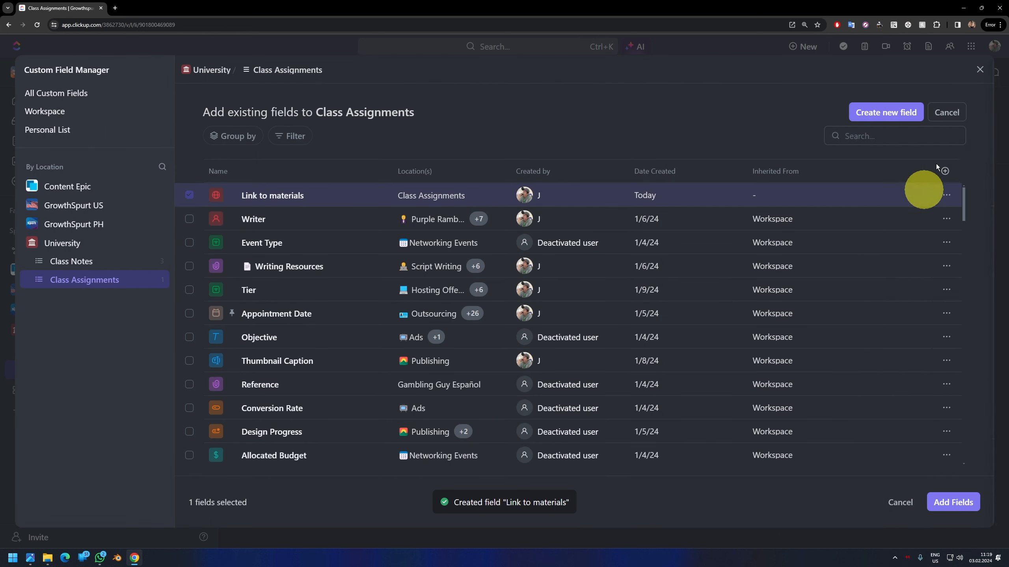
pyautogui.click(953, 502)
pyautogui.moveTo(779, 231); pyautogui.dragTo(755, 230)
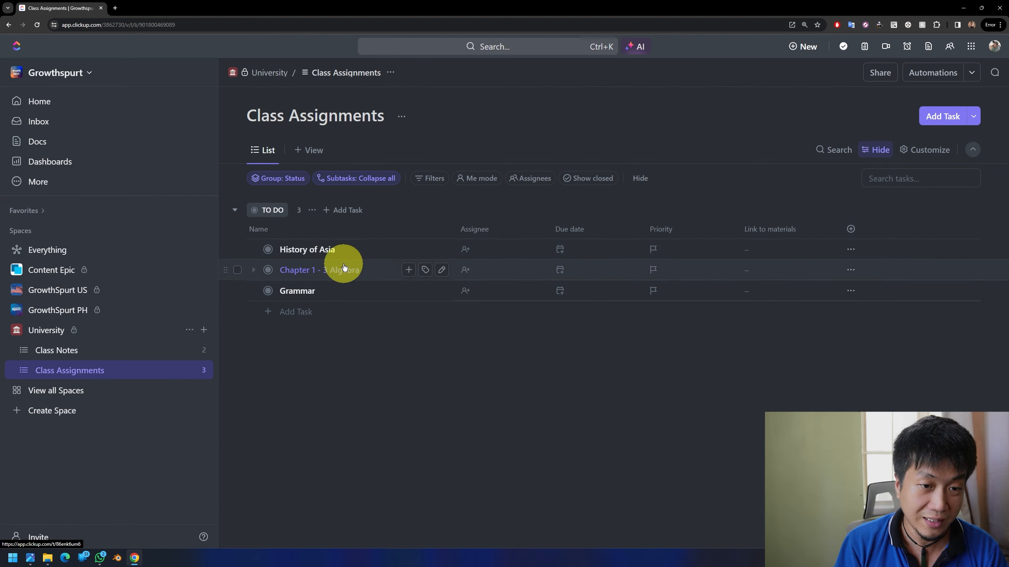
pyautogui.click(747, 248)
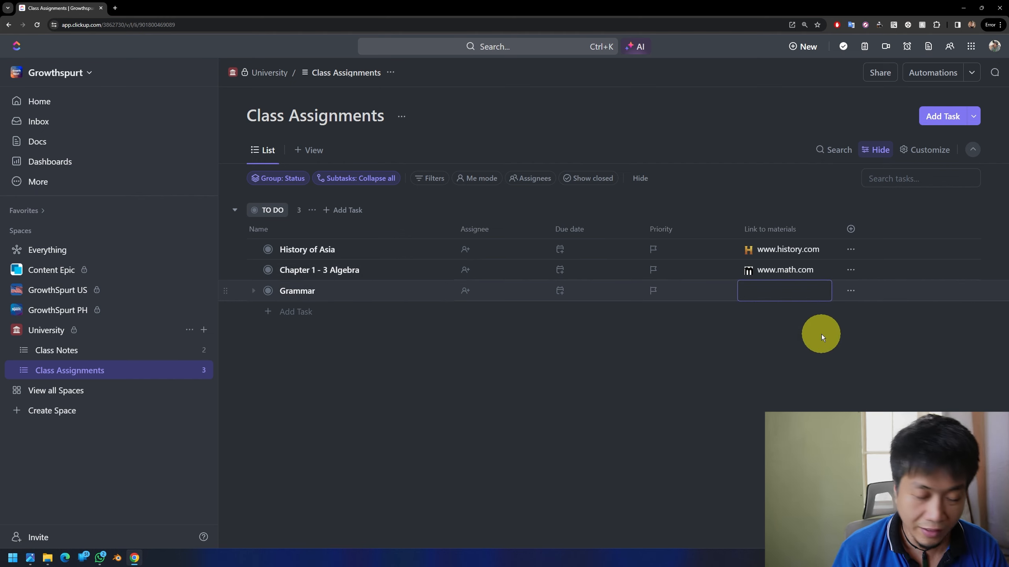
pyautogui.write('www.egnl')
pyautogui.press('BackSpace')
pyautogui.press('BackSpace')
pyautogui.press('BackSpace')
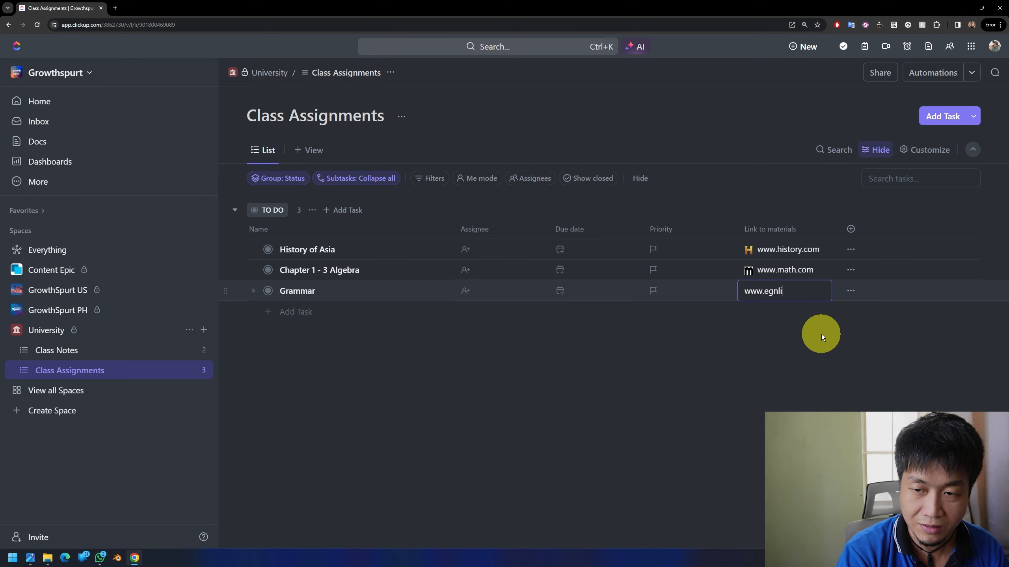
pyautogui.write('ngl')
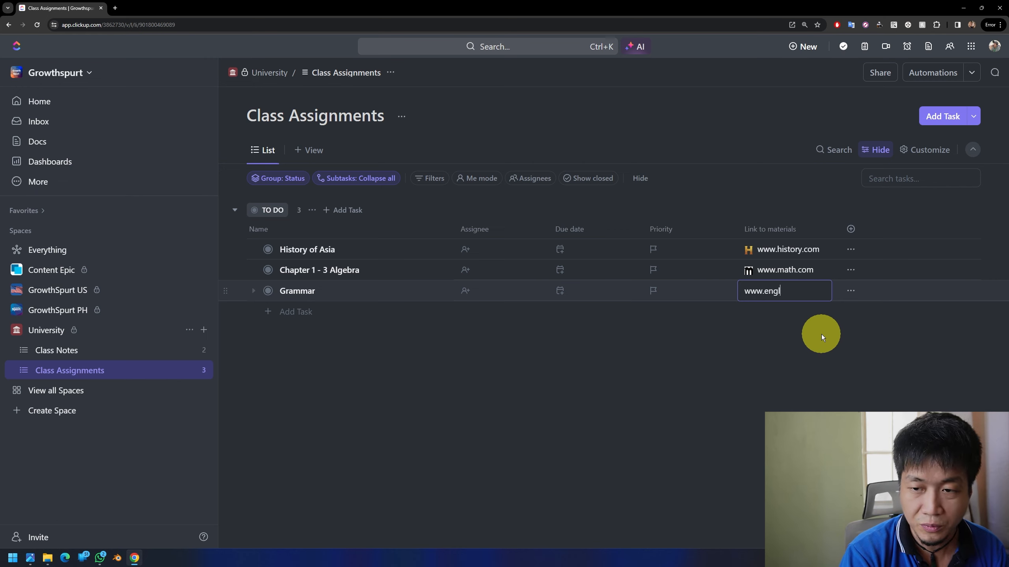
pyautogui.write('ish.com')
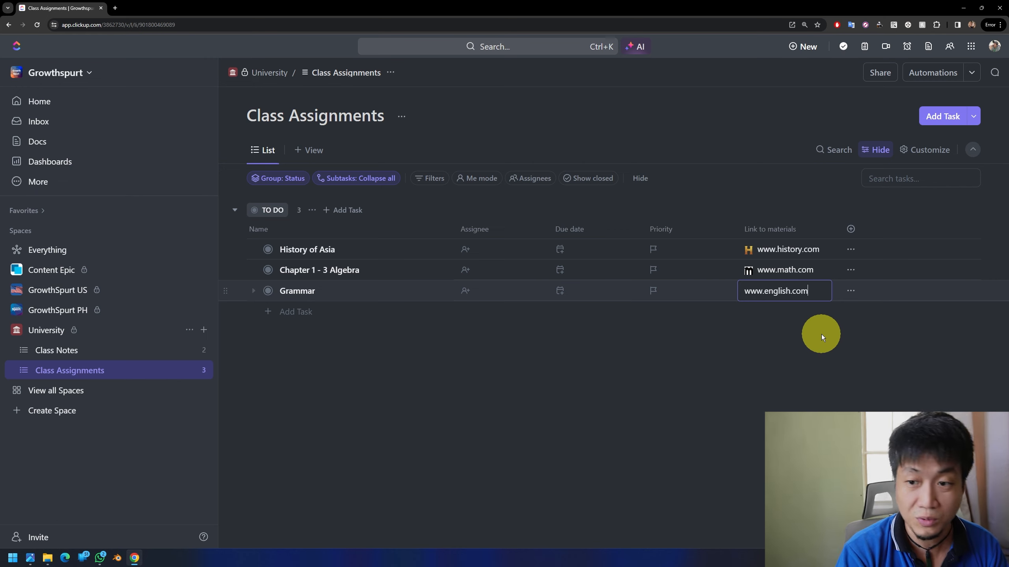
pyautogui.press('Return')
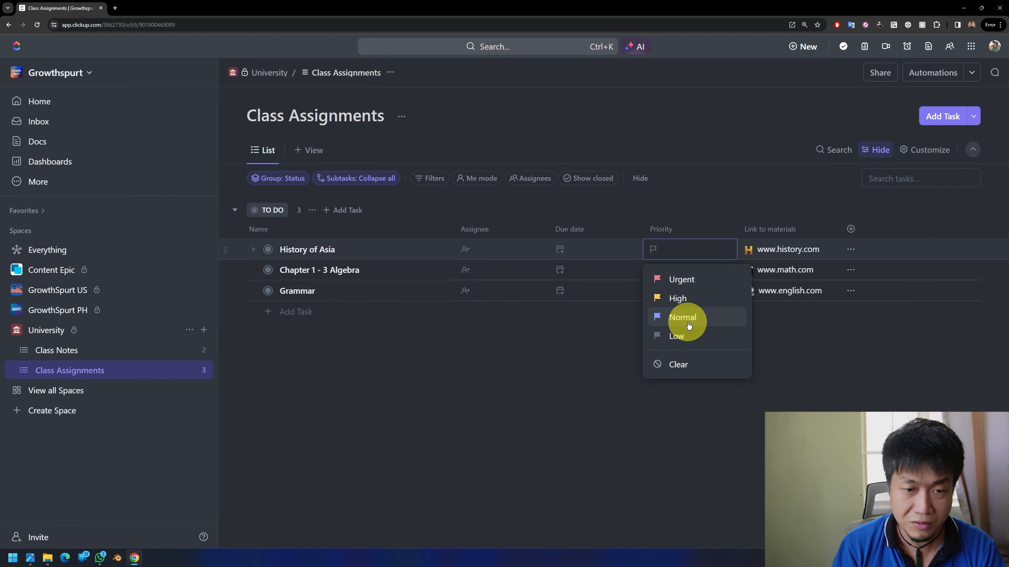
# Set the priority of History of Asia, Chapter 1 - 3 Algebra and Grammar to Normal.
pyautogui.click(678, 318)
pyautogui.click(661, 271)
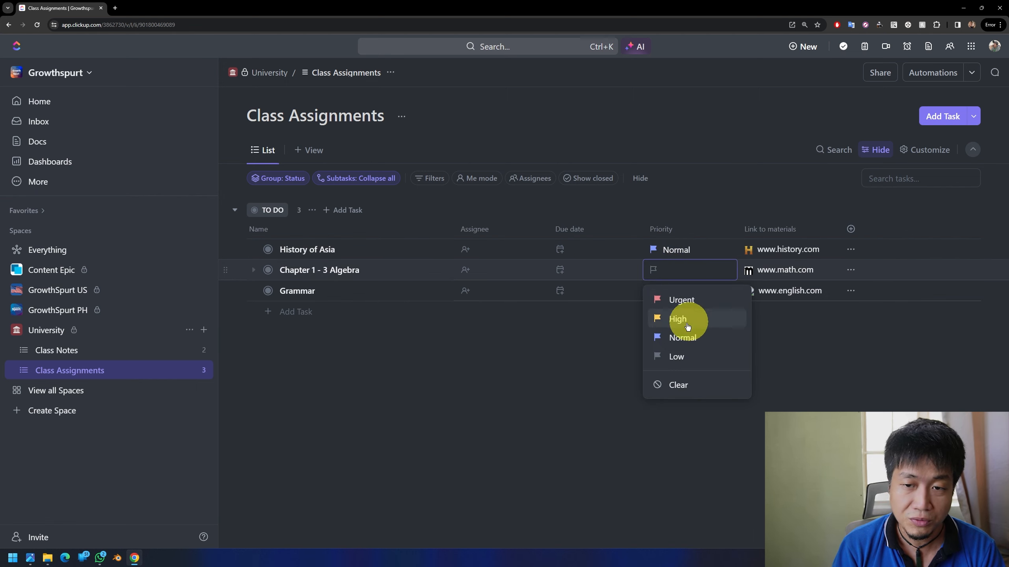
pyautogui.click(678, 337)
pyautogui.click(667, 299)
pyautogui.click(676, 357)
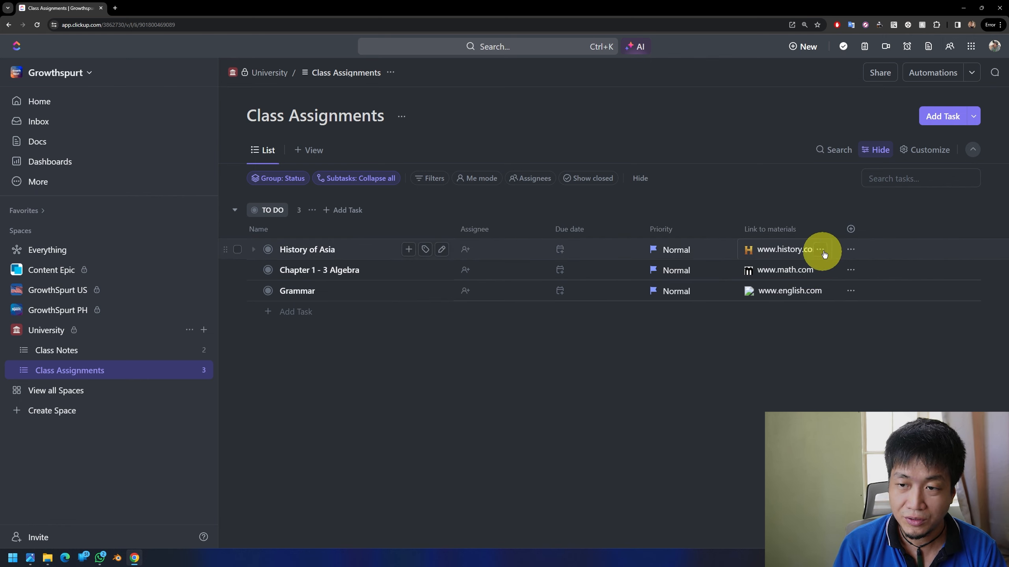
# Find the existing Subjects custom field and add it to the Class Assignments list.
pyautogui.click(849, 230)
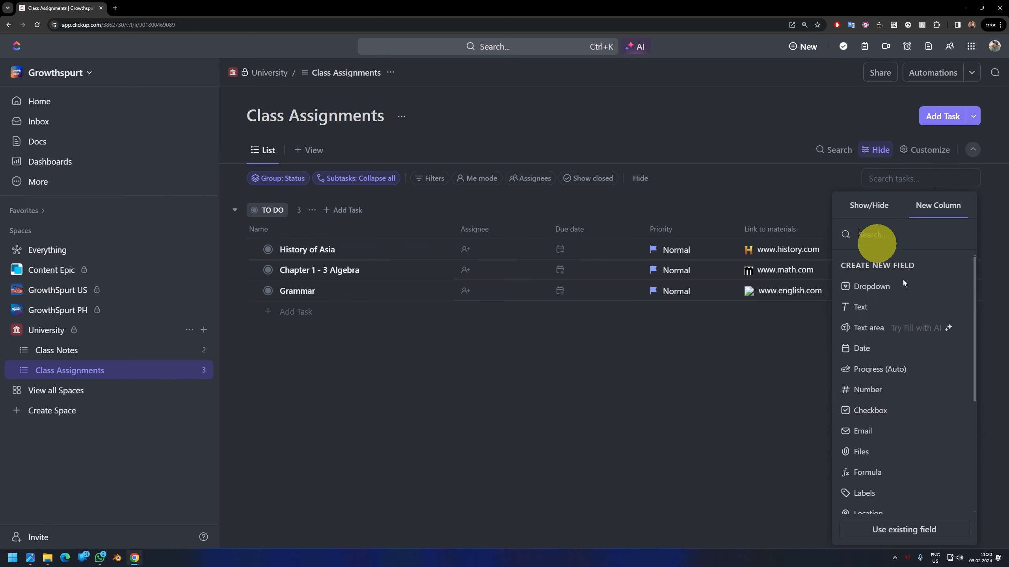
pyautogui.scroll(-4, 901, 498)
pyautogui.click(868, 206)
pyautogui.click(911, 532)
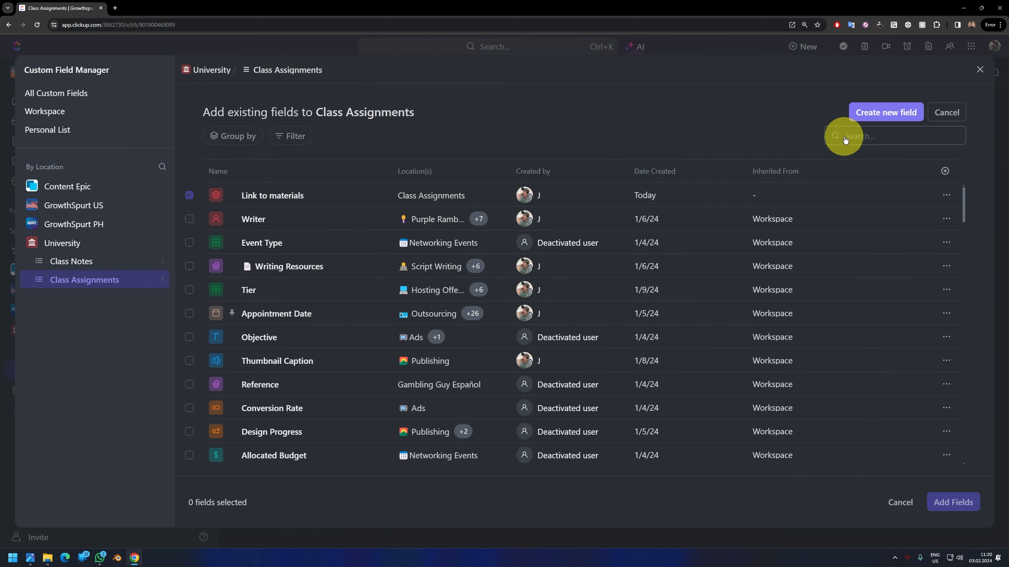
pyautogui.click(873, 134)
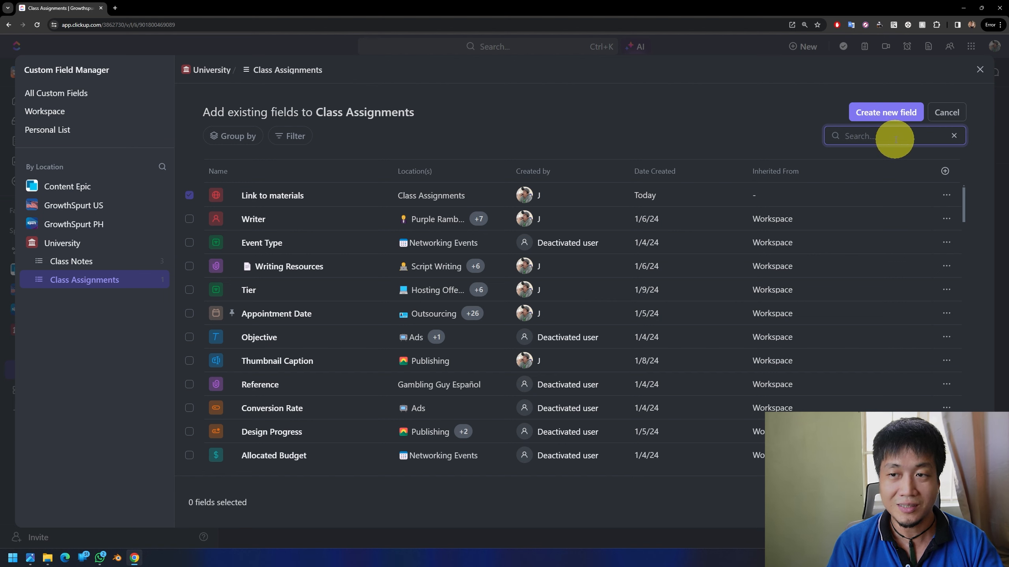
pyautogui.write('subj')
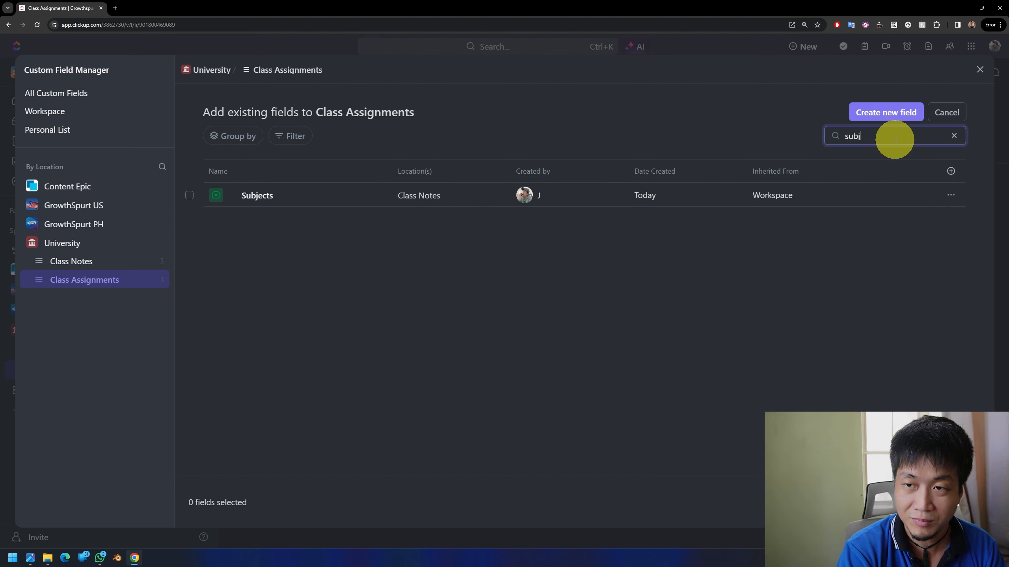
pyautogui.click(189, 195)
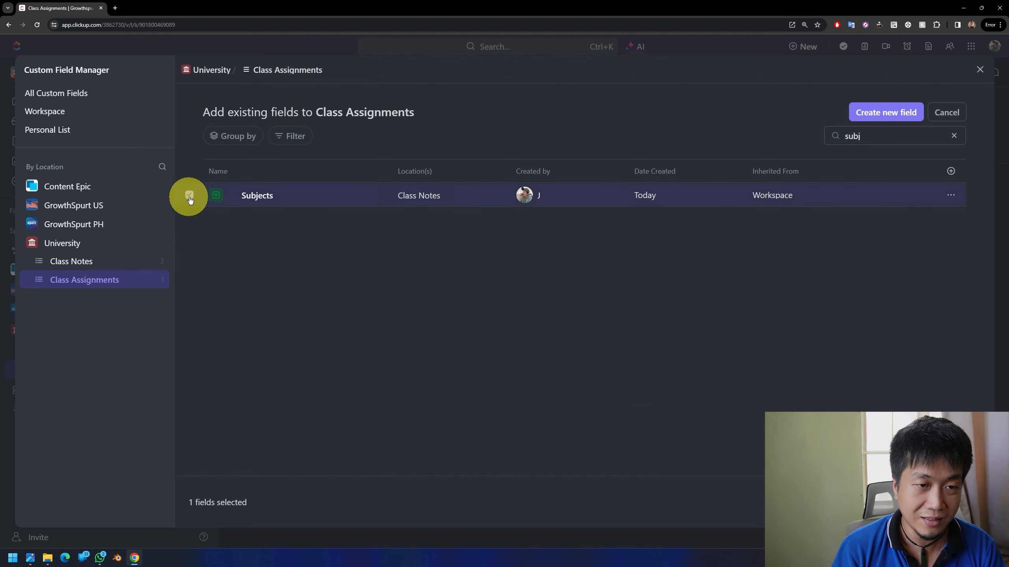
pyautogui.click(961, 503)
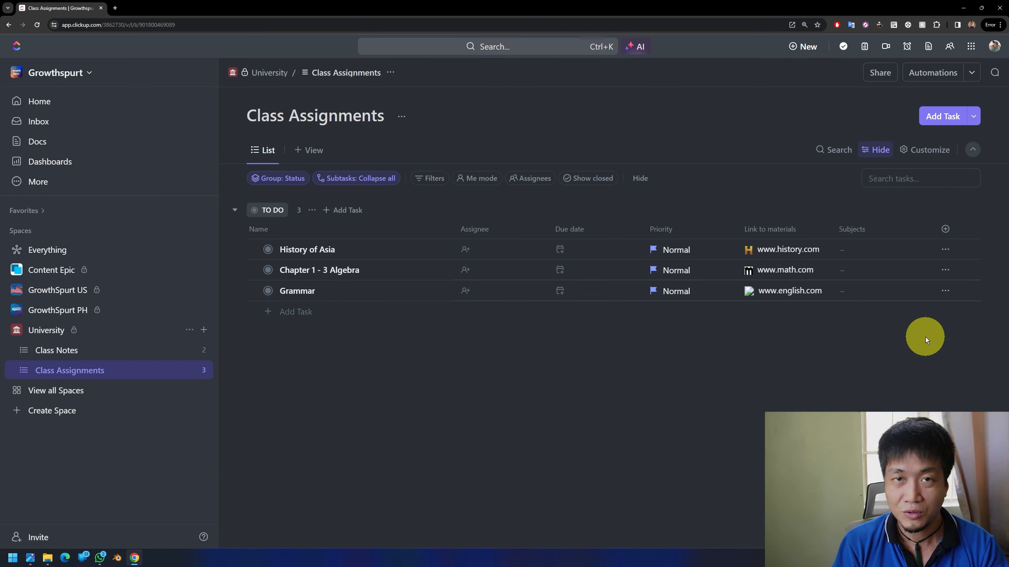
# Set Subjects to History 101 for History of Asia, Math 101 for Chapter 1 - 3 Algebra and English 101 for Grammar.
pyautogui.click(861, 251)
pyautogui.click(870, 342)
pyautogui.click(859, 273)
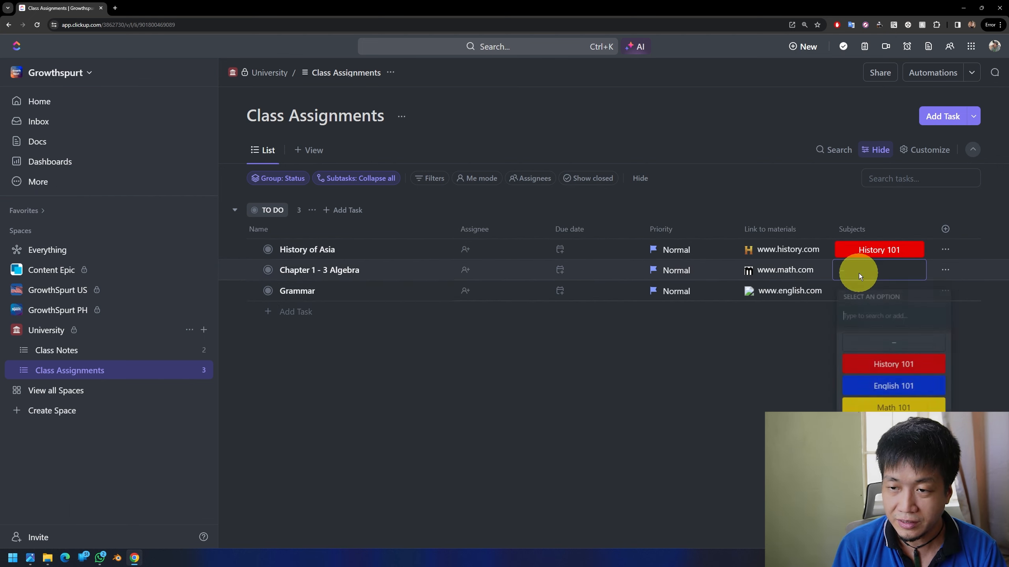
pyautogui.click(887, 390)
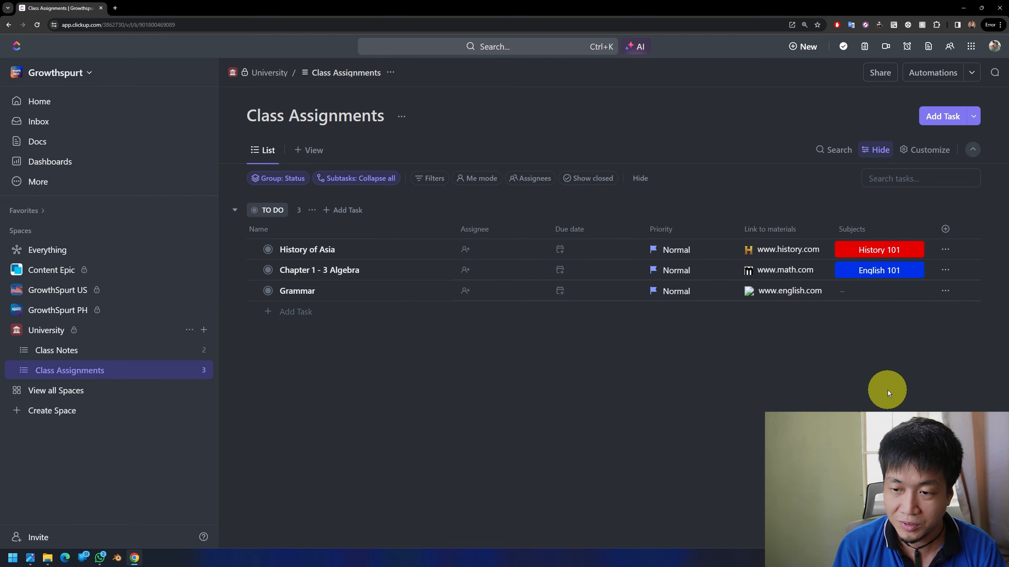
pyautogui.click(866, 270)
pyautogui.click(873, 407)
pyautogui.click(869, 293)
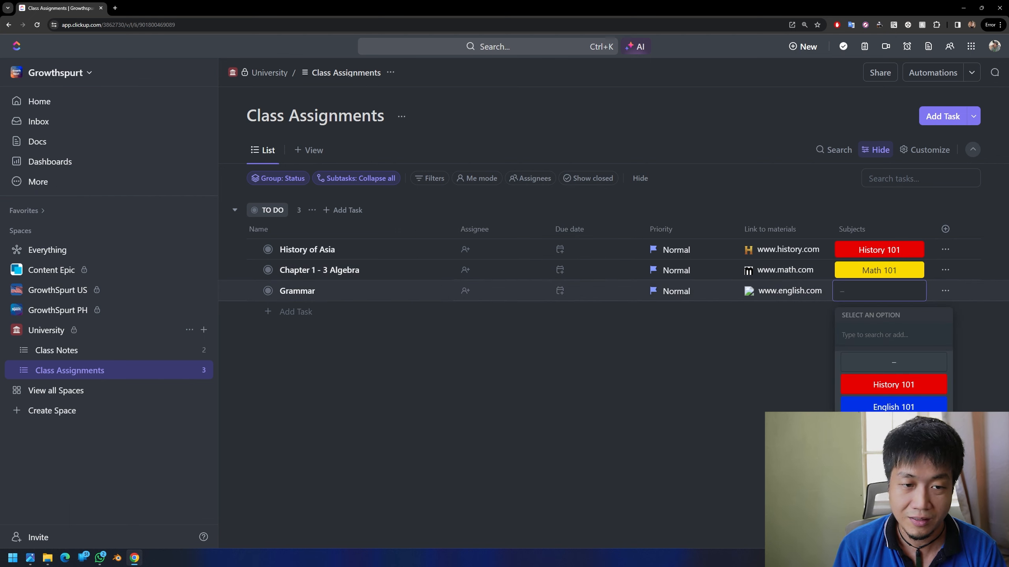
pyautogui.click(878, 401)
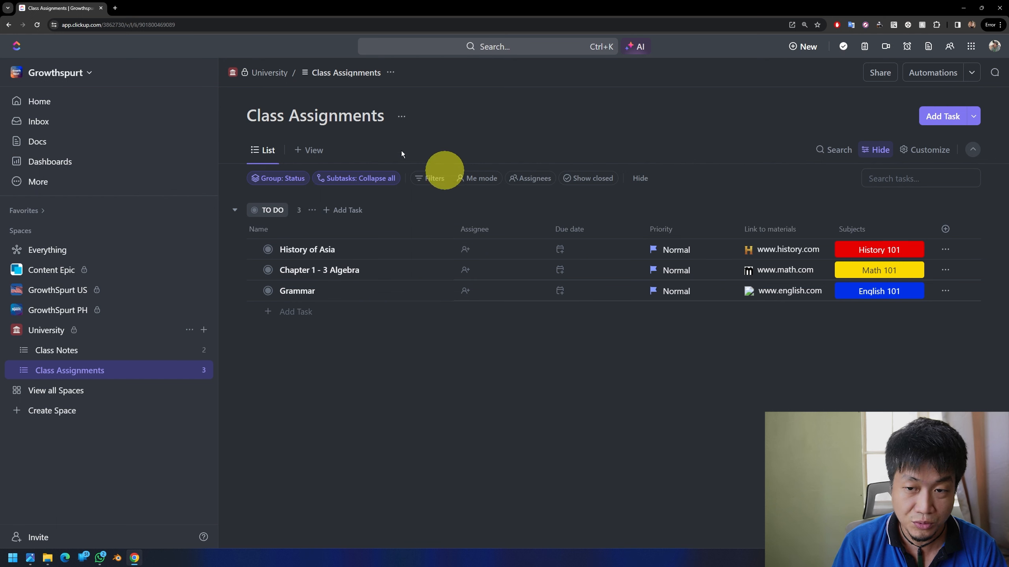
# Add a second List view to Class Assignments, group it by the Subjects custom field and save the view.
pyautogui.click(313, 151)
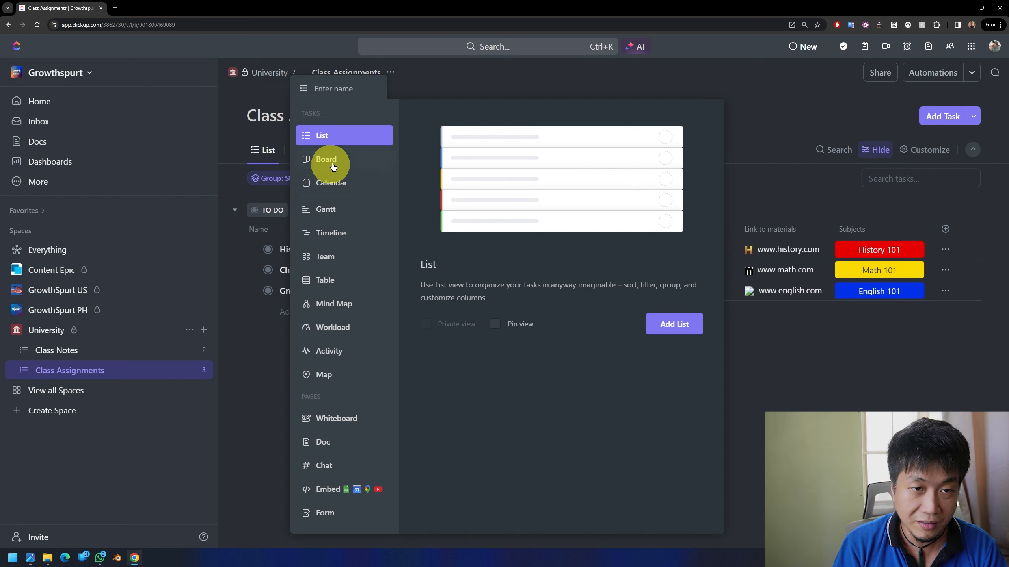
pyautogui.click(674, 324)
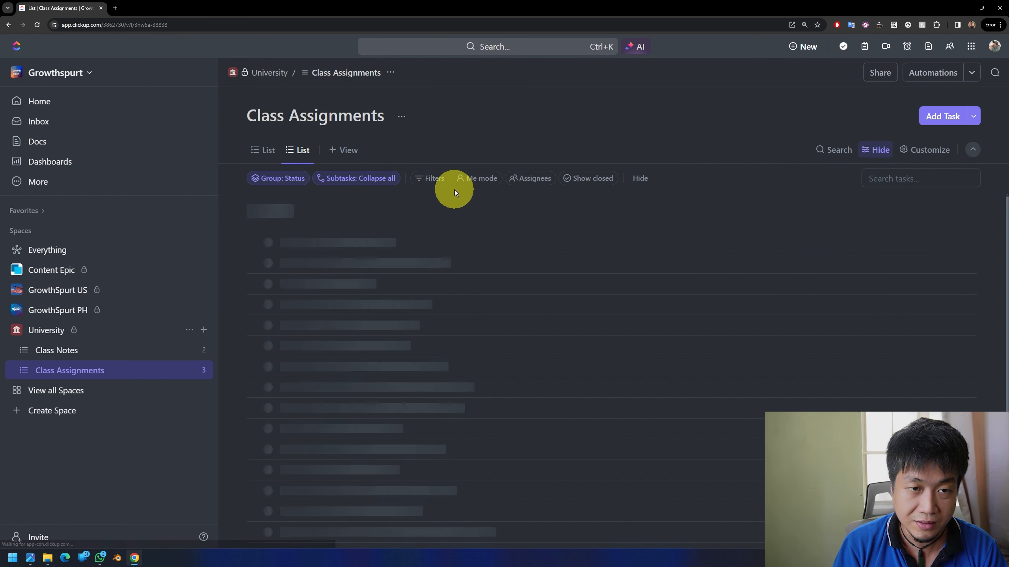
pyautogui.click(280, 181)
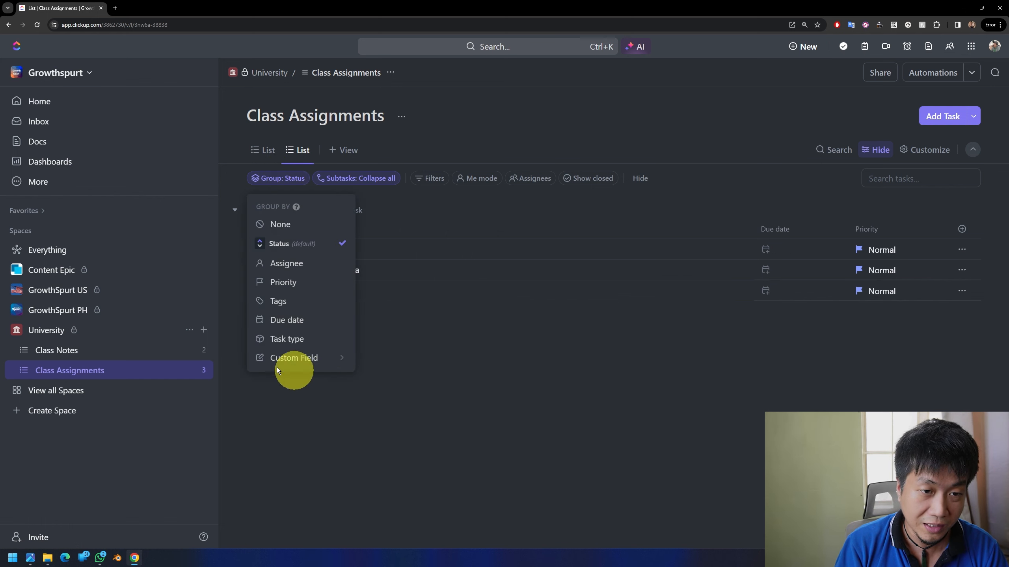
pyautogui.moveTo(302, 358)
pyautogui.click(412, 363)
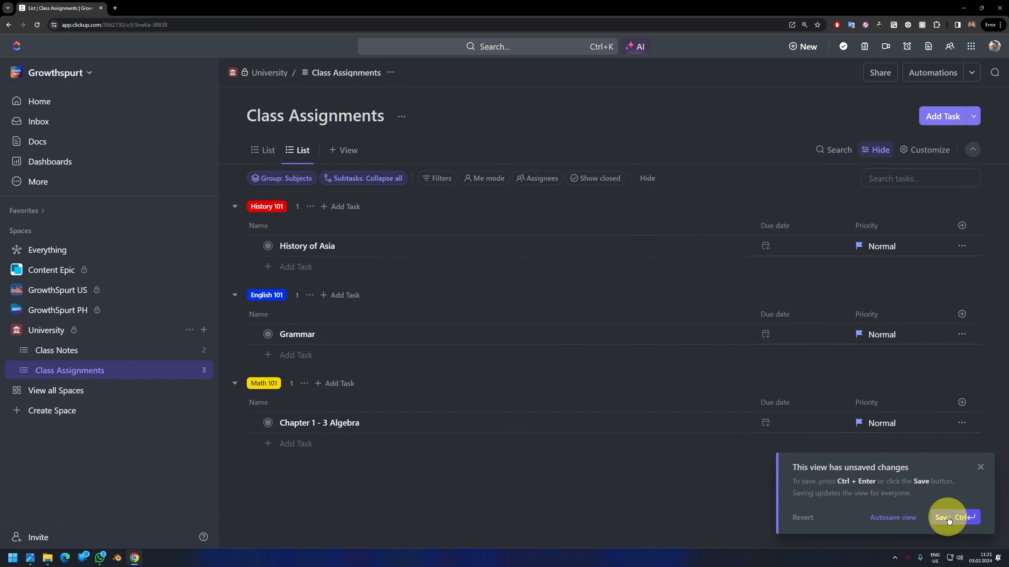
pyautogui.click(948, 517)
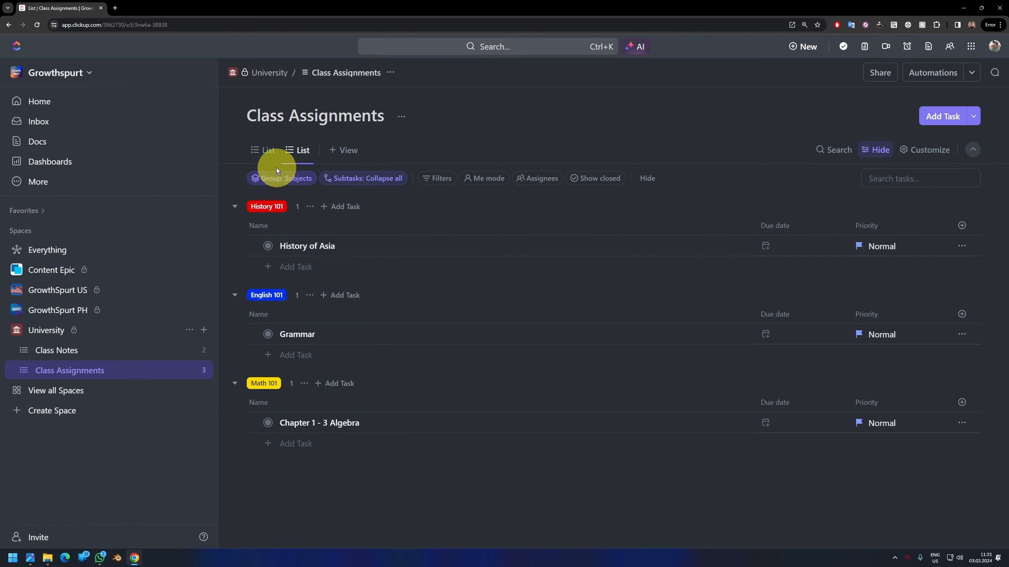
# Rename the new List view, grouped by Subjects, as Subjects and save it.
pyautogui.click(305, 152)
pyautogui.click(369, 180)
pyautogui.hotkey('ctrl', 'a')
pyautogui.write('Subjects')
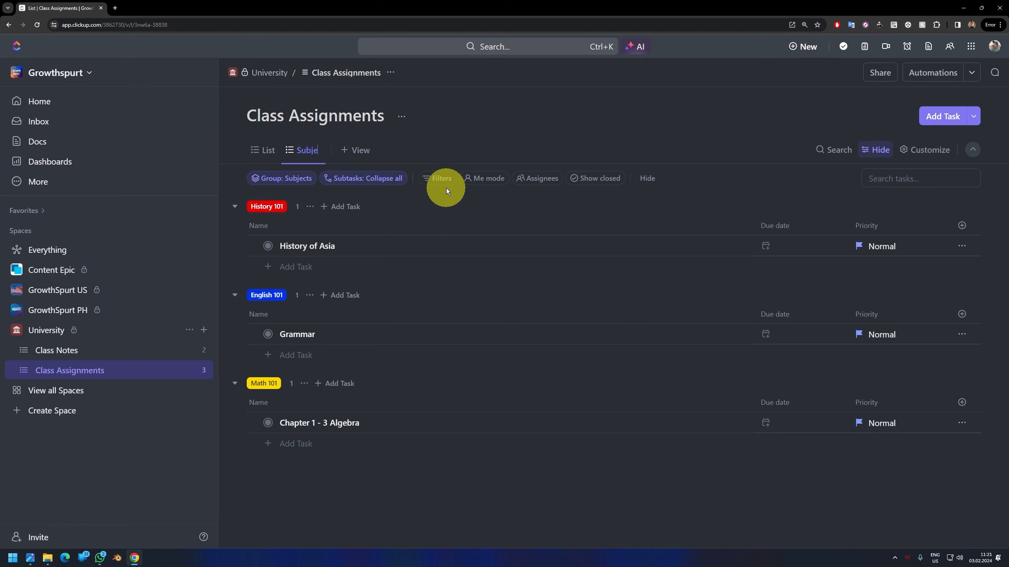
pyautogui.press('Return')
pyautogui.hotkey('ctrl', 'Return')
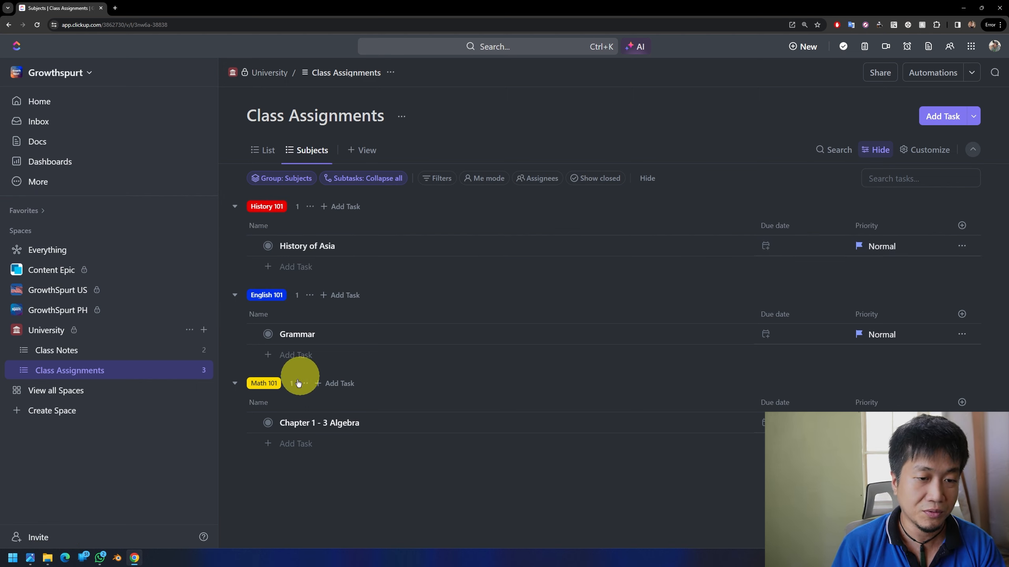
# Show closed tasks in both the Subjects view and the original List view of Class Assignments.
pyautogui.click(603, 182)
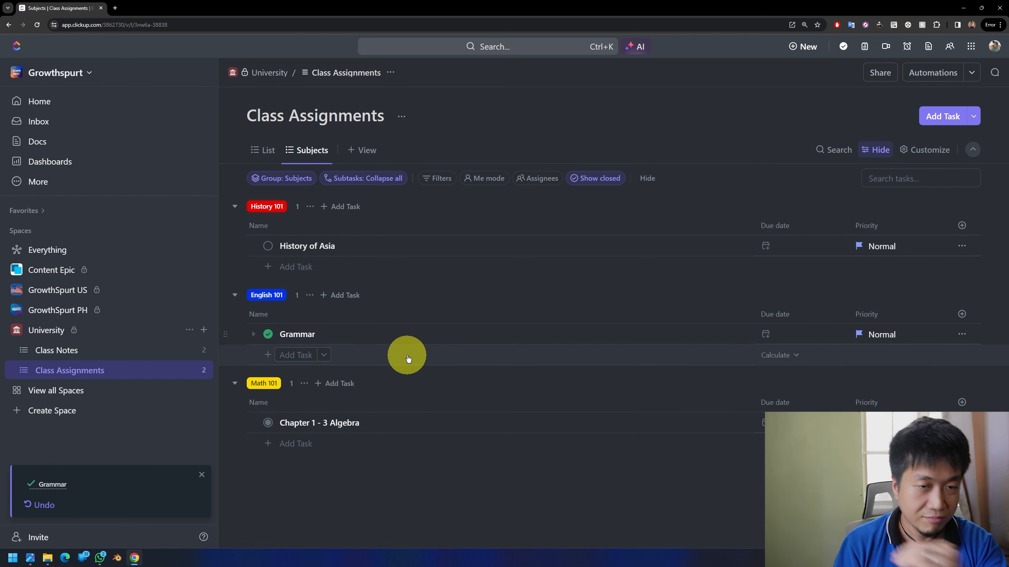
pyautogui.click(264, 149)
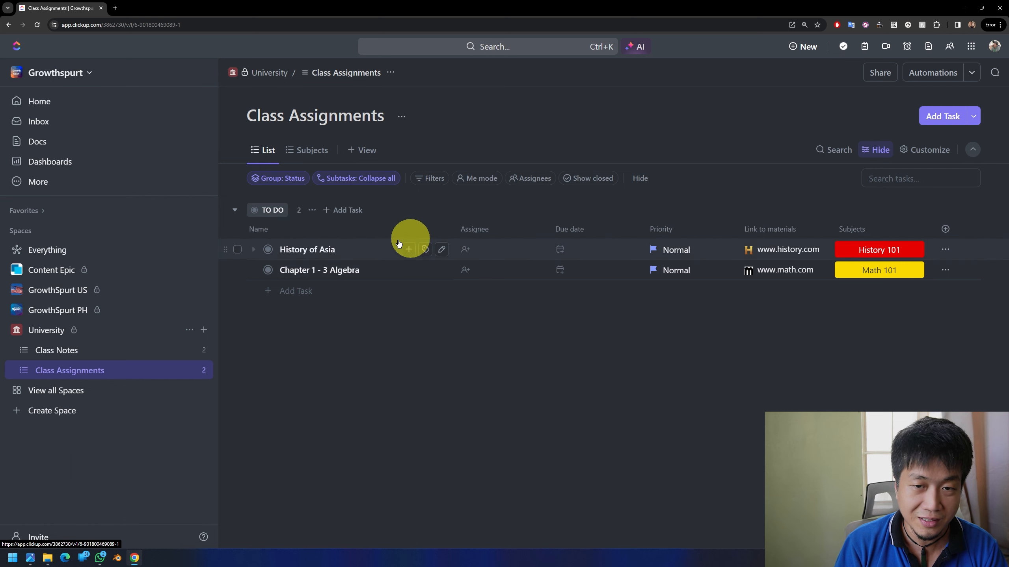
pyautogui.click(300, 155)
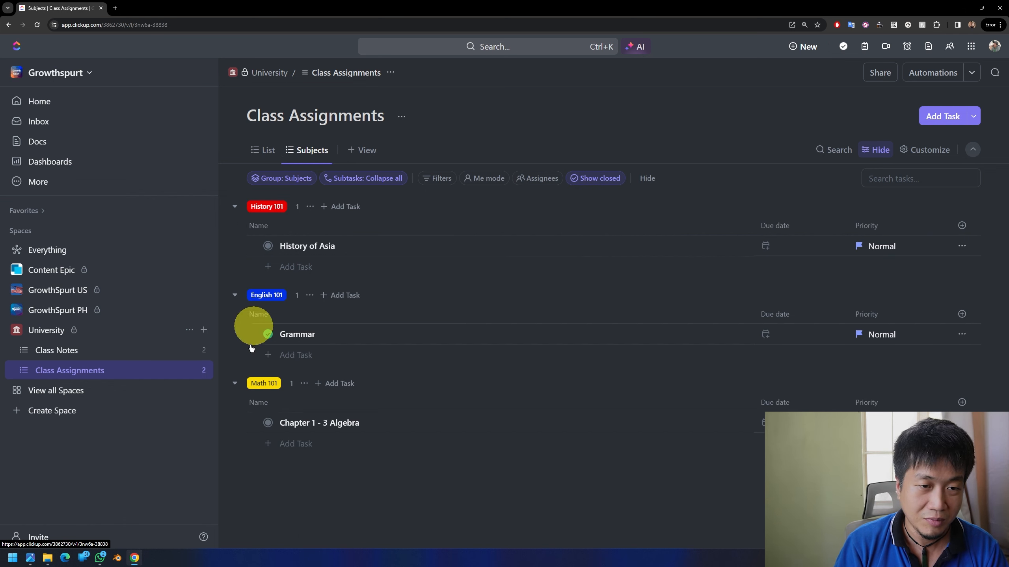
pyautogui.click(263, 150)
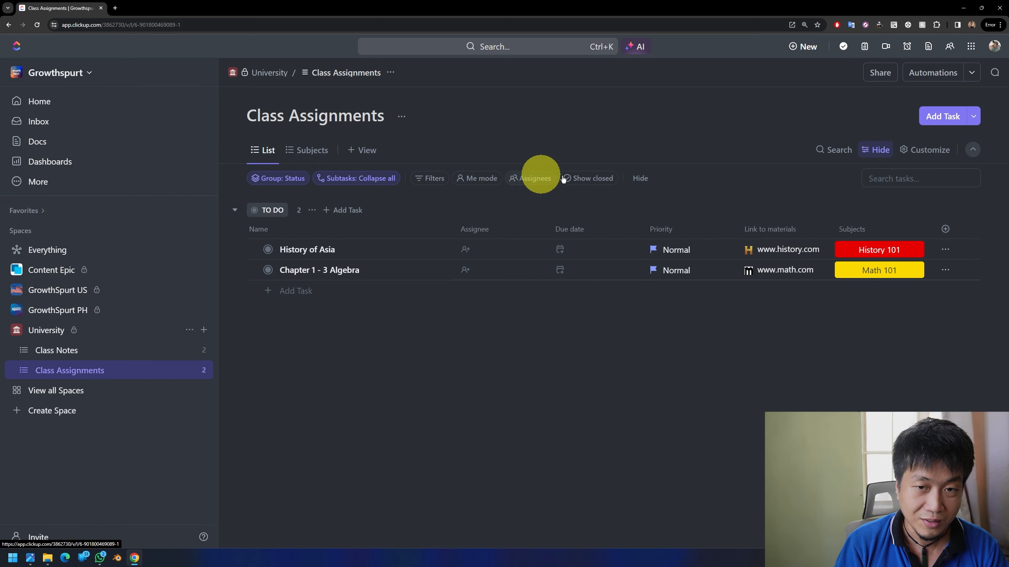
pyautogui.click(583, 180)
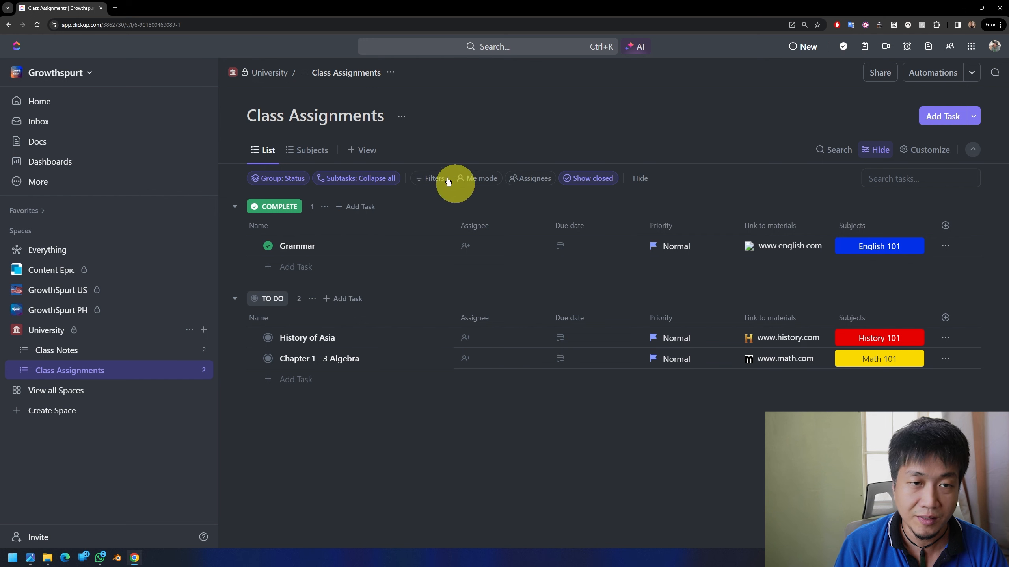
# Add a Table view to Class Assignments and pin it.
pyautogui.click(367, 151)
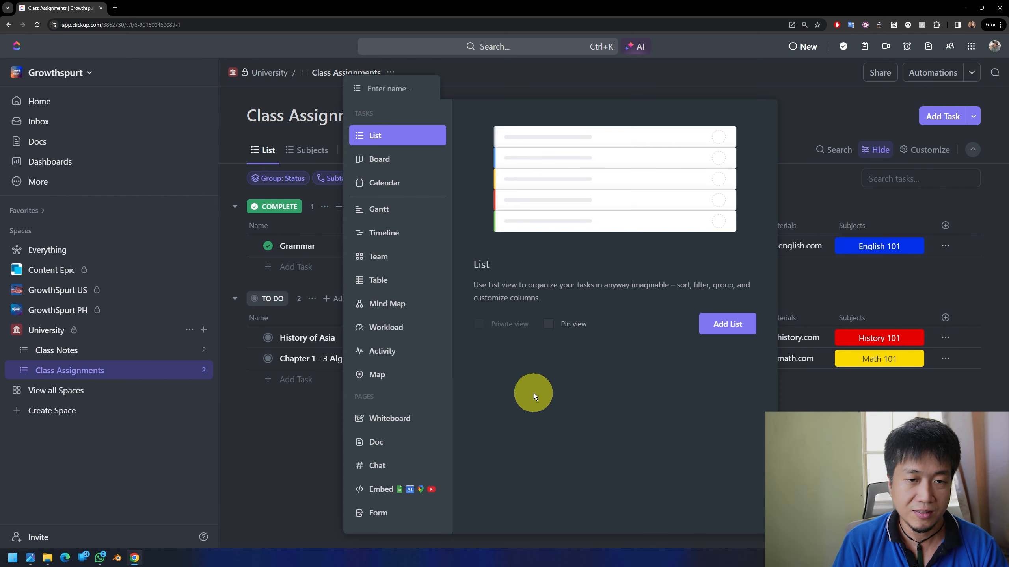
pyautogui.click(379, 280)
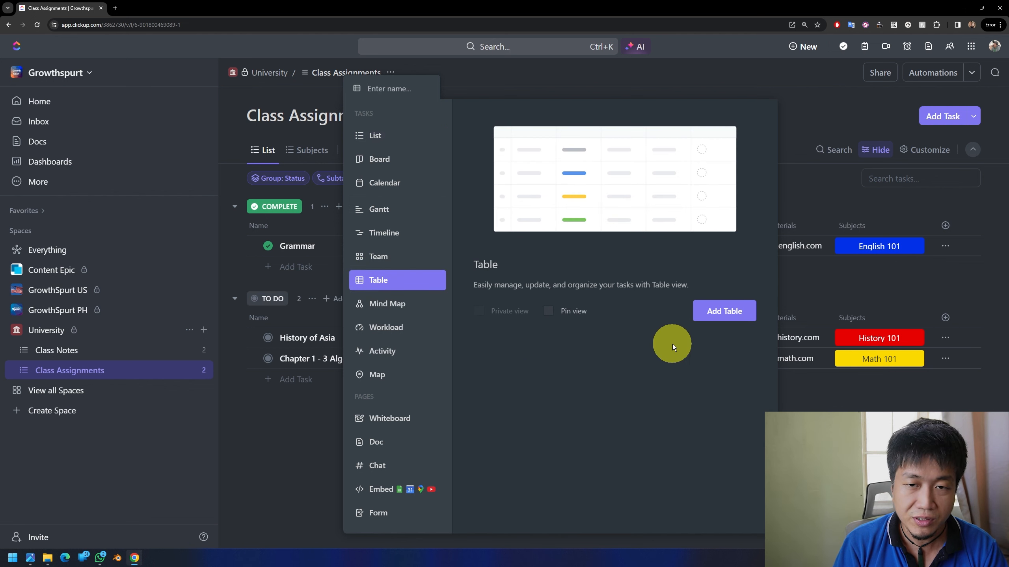
pyautogui.click(715, 311)
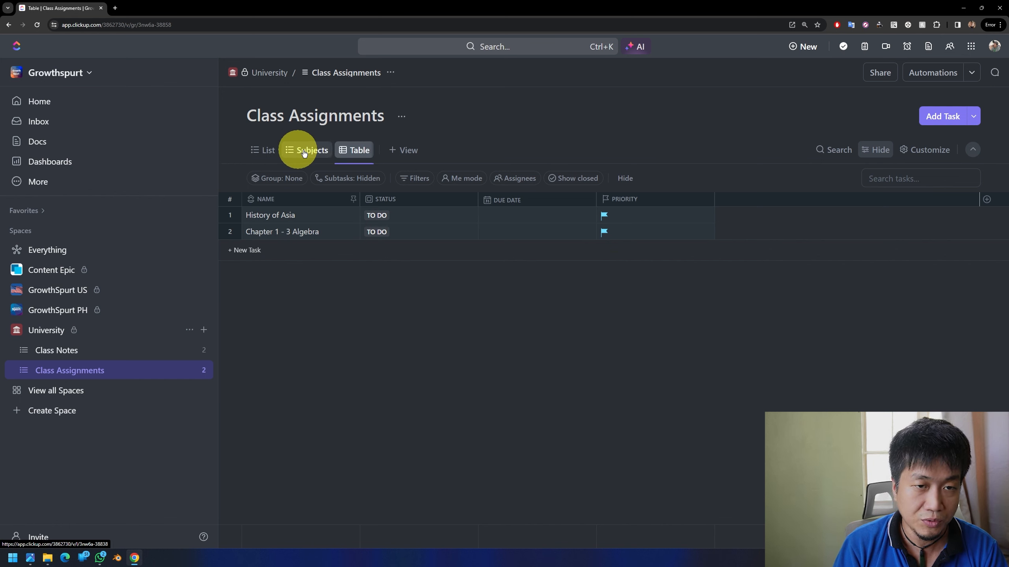
pyautogui.click(351, 150)
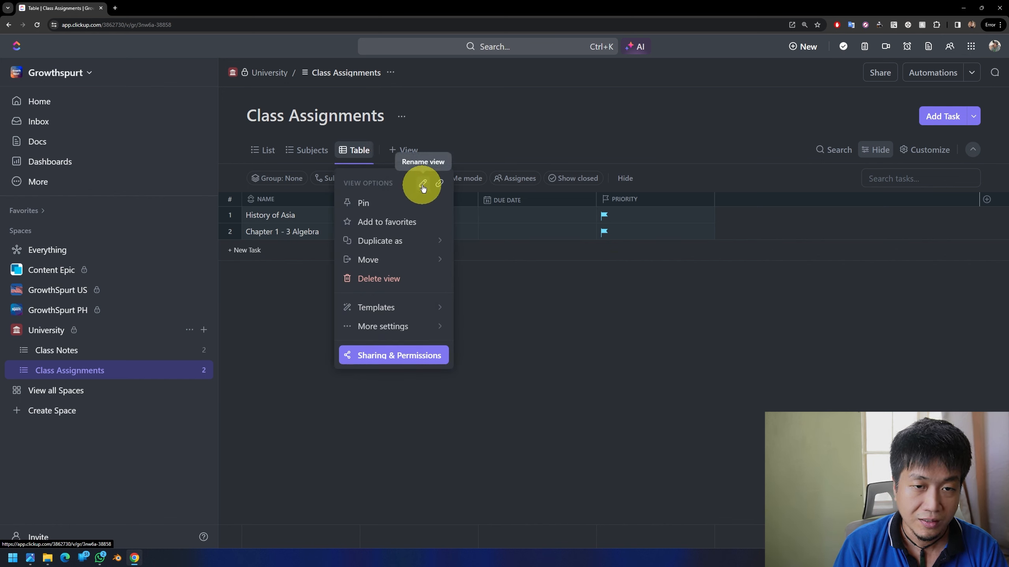
pyautogui.click(364, 203)
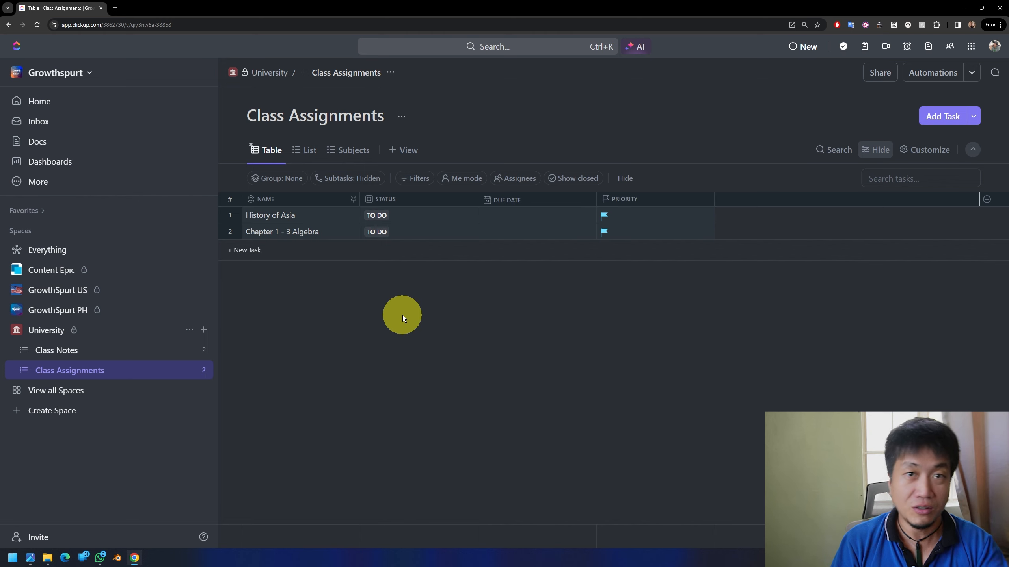
# Set the due date of History of Asia to Tuesday, 6 February 2024 in the Table view.
pyautogui.click(520, 215)
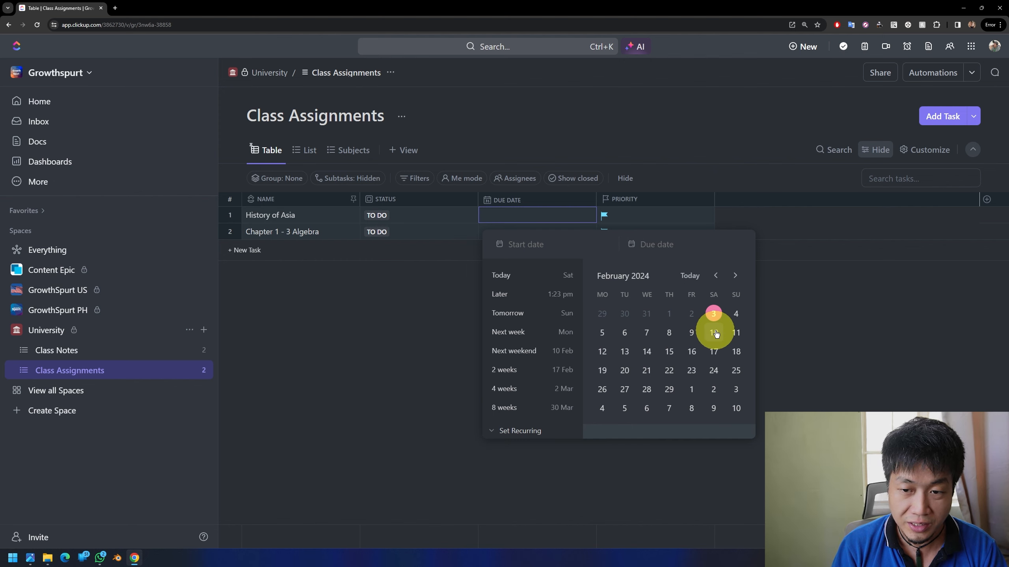
pyautogui.click(626, 333)
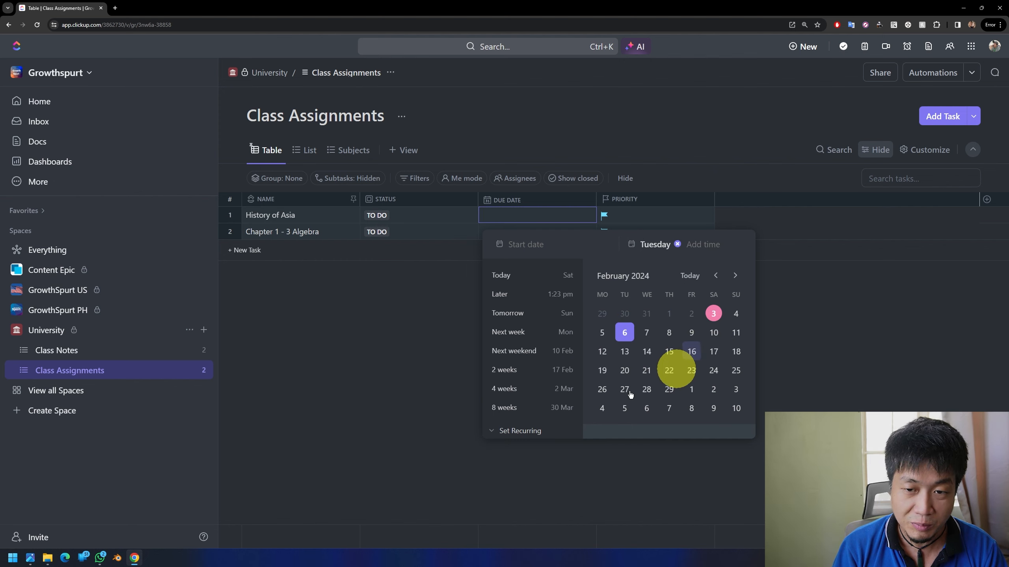
pyautogui.click(361, 353)
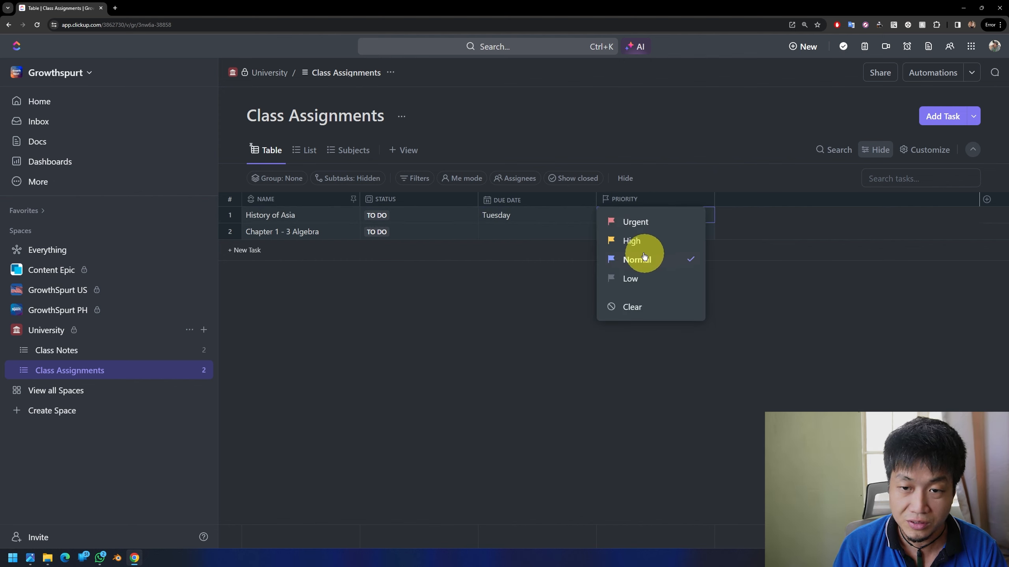
# Set History of Asia's priority to High and Chapter 1 - 3 Algebra's to Urgent, and narrow the Priority column.
pyautogui.click(633, 242)
pyautogui.moveTo(714, 200); pyautogui.dragTo(655, 202)
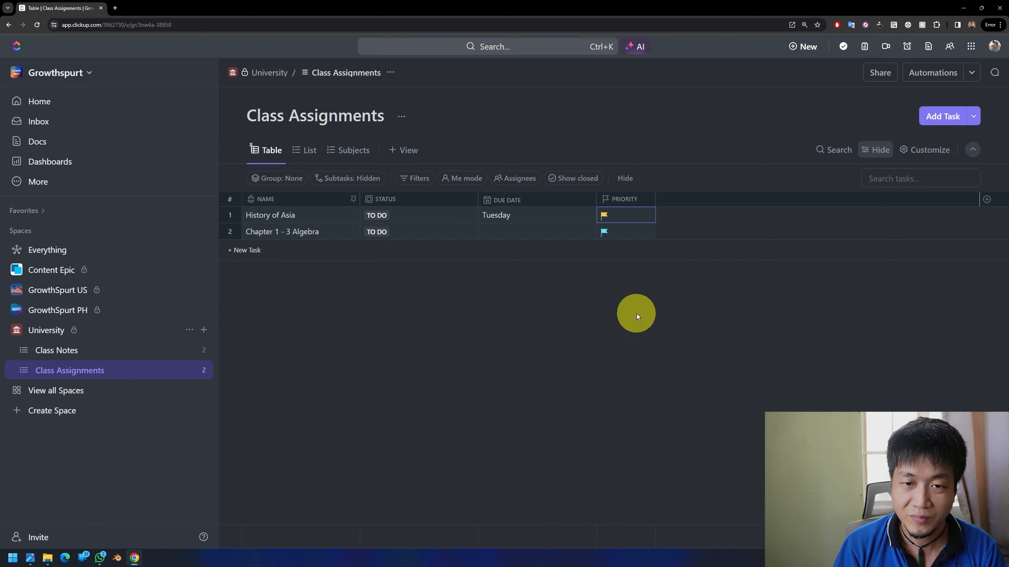
pyautogui.click(604, 231)
pyautogui.click(614, 241)
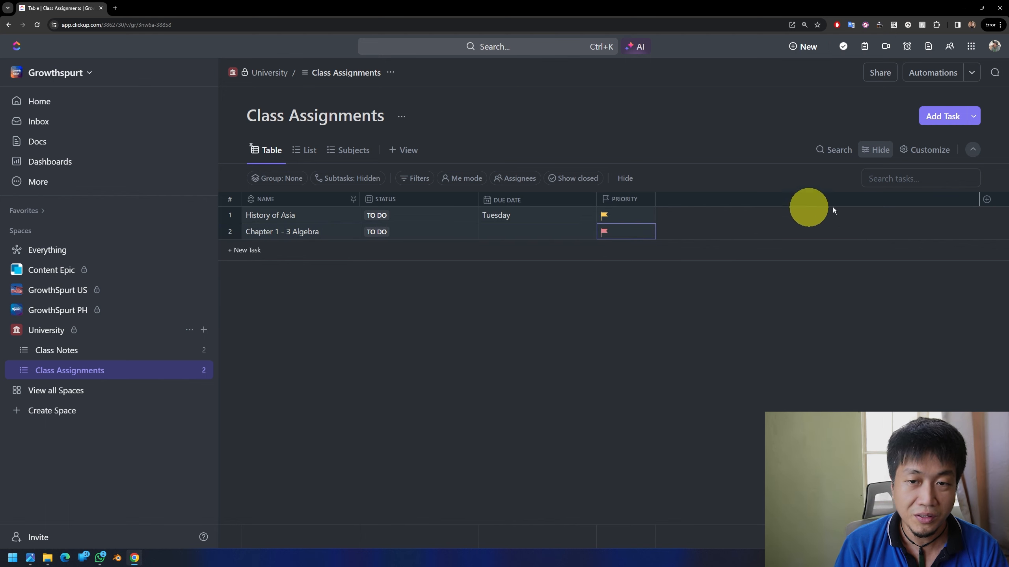
# Add the existing Subjects field as a column in the Table view.
pyautogui.click(986, 199)
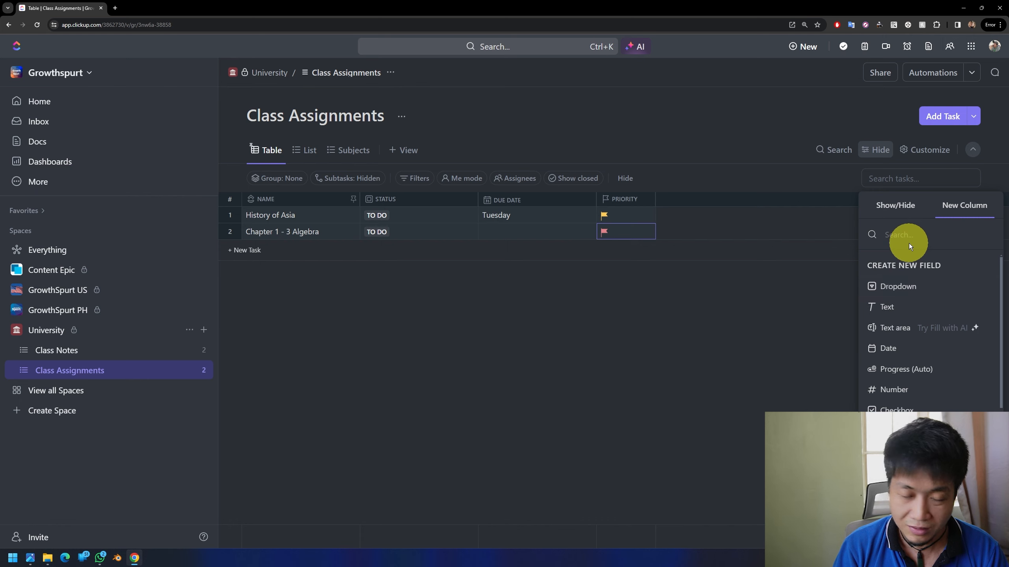
pyautogui.write('su')
pyautogui.click(901, 287)
pyautogui.click(772, 297)
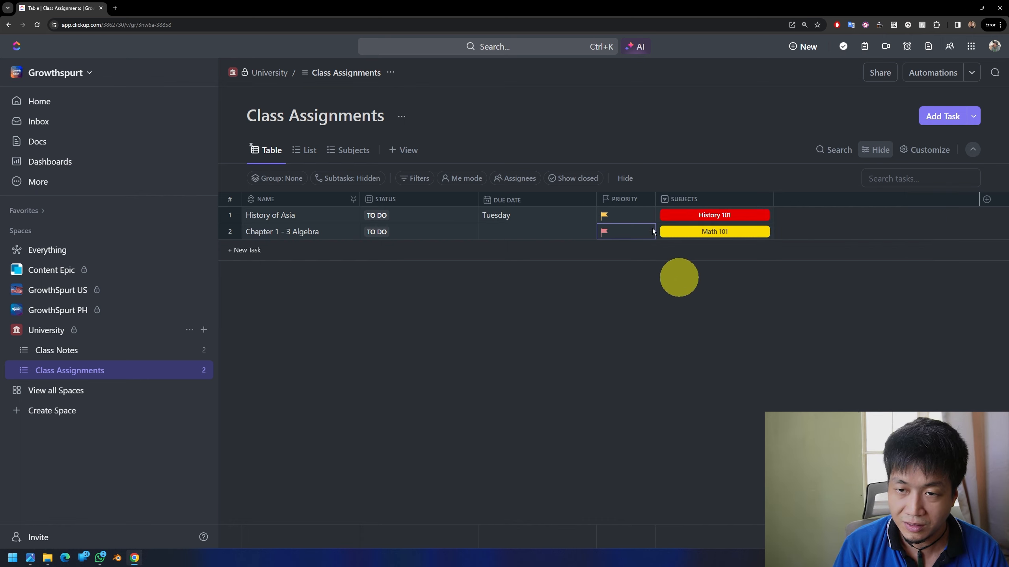
# Review the assignments in the List and Subjects views, and return to the Table view.
pyautogui.click(299, 151)
pyautogui.click(349, 149)
pyautogui.click(300, 153)
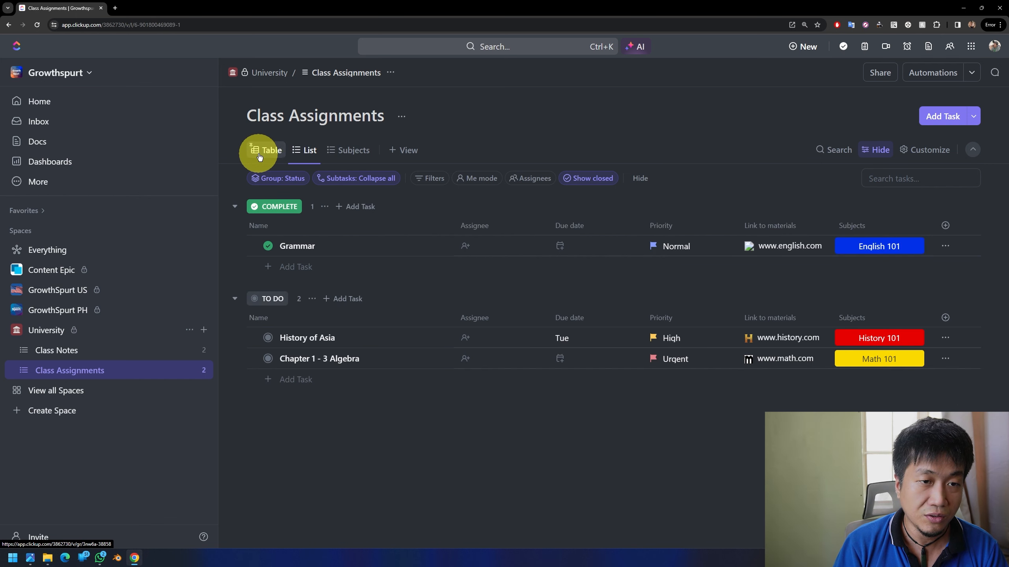
pyautogui.click(267, 151)
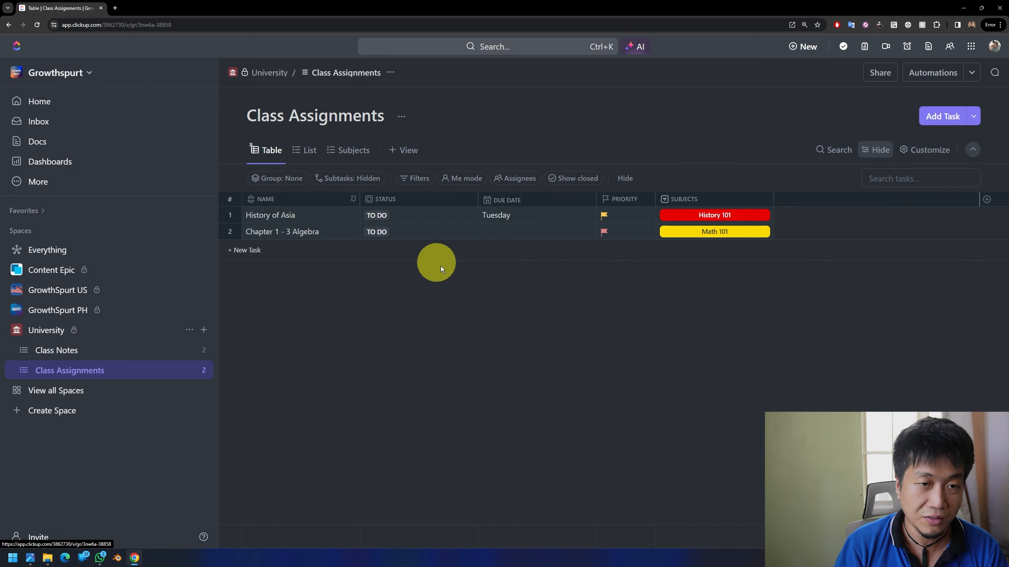